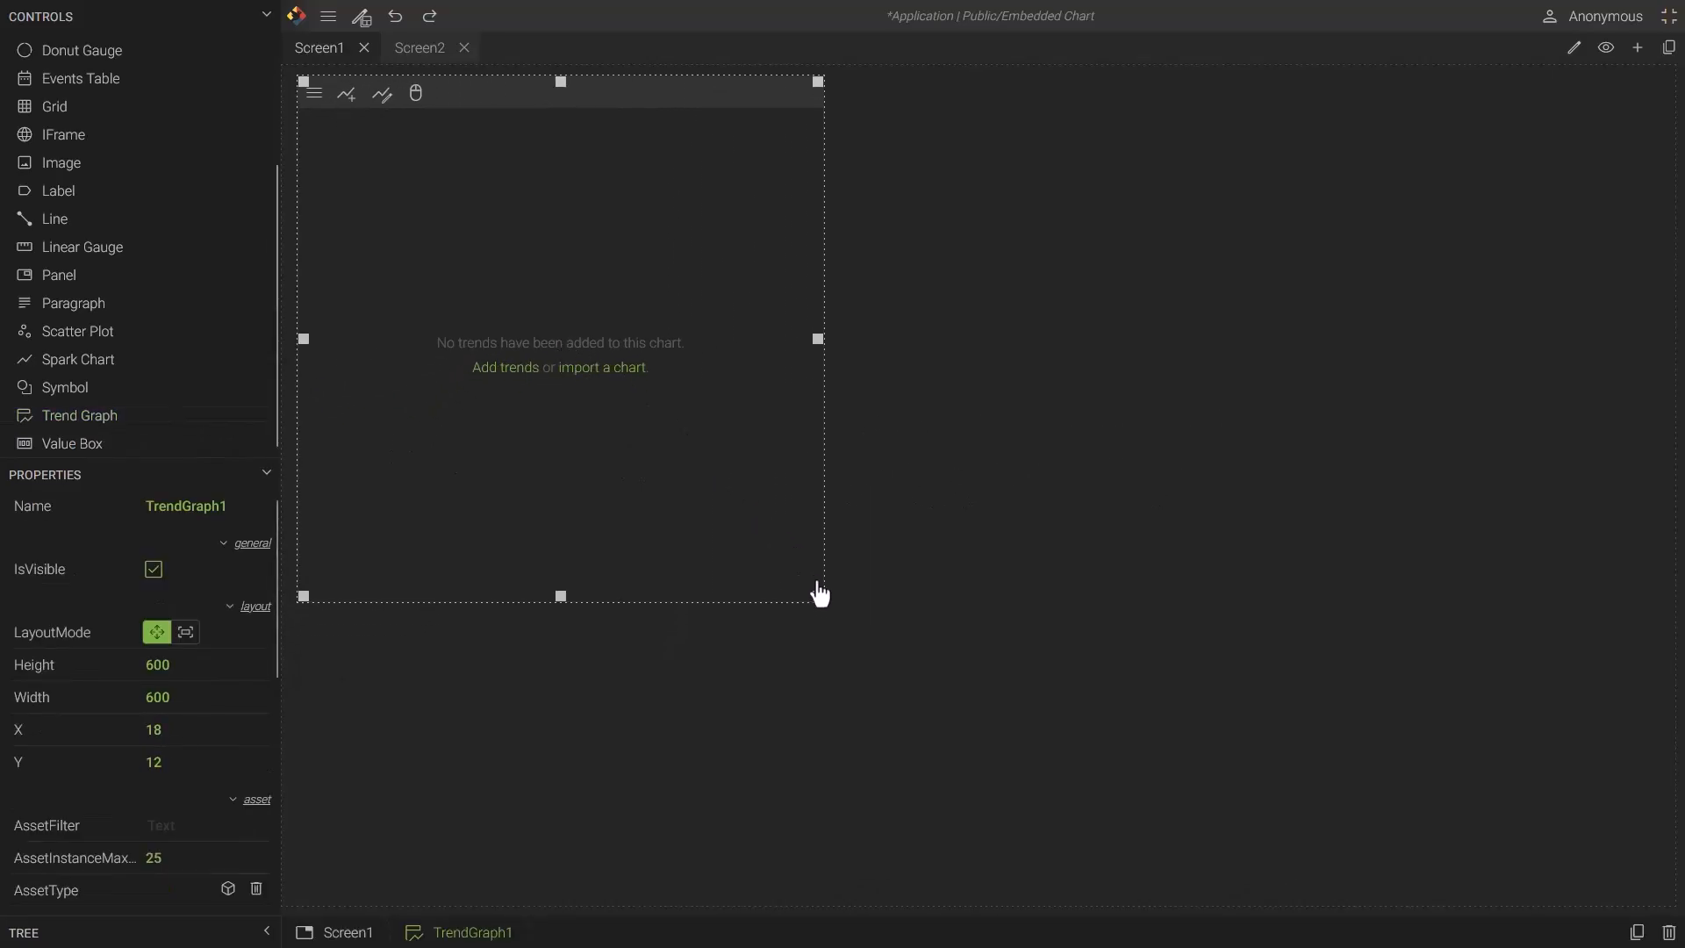
- Enlarge the trend graph to 1554 by 930 and collapse the controls list
{"action": "left_click_drag", "start_coordinate": [819, 600], "coordinate": [1650, 880]}
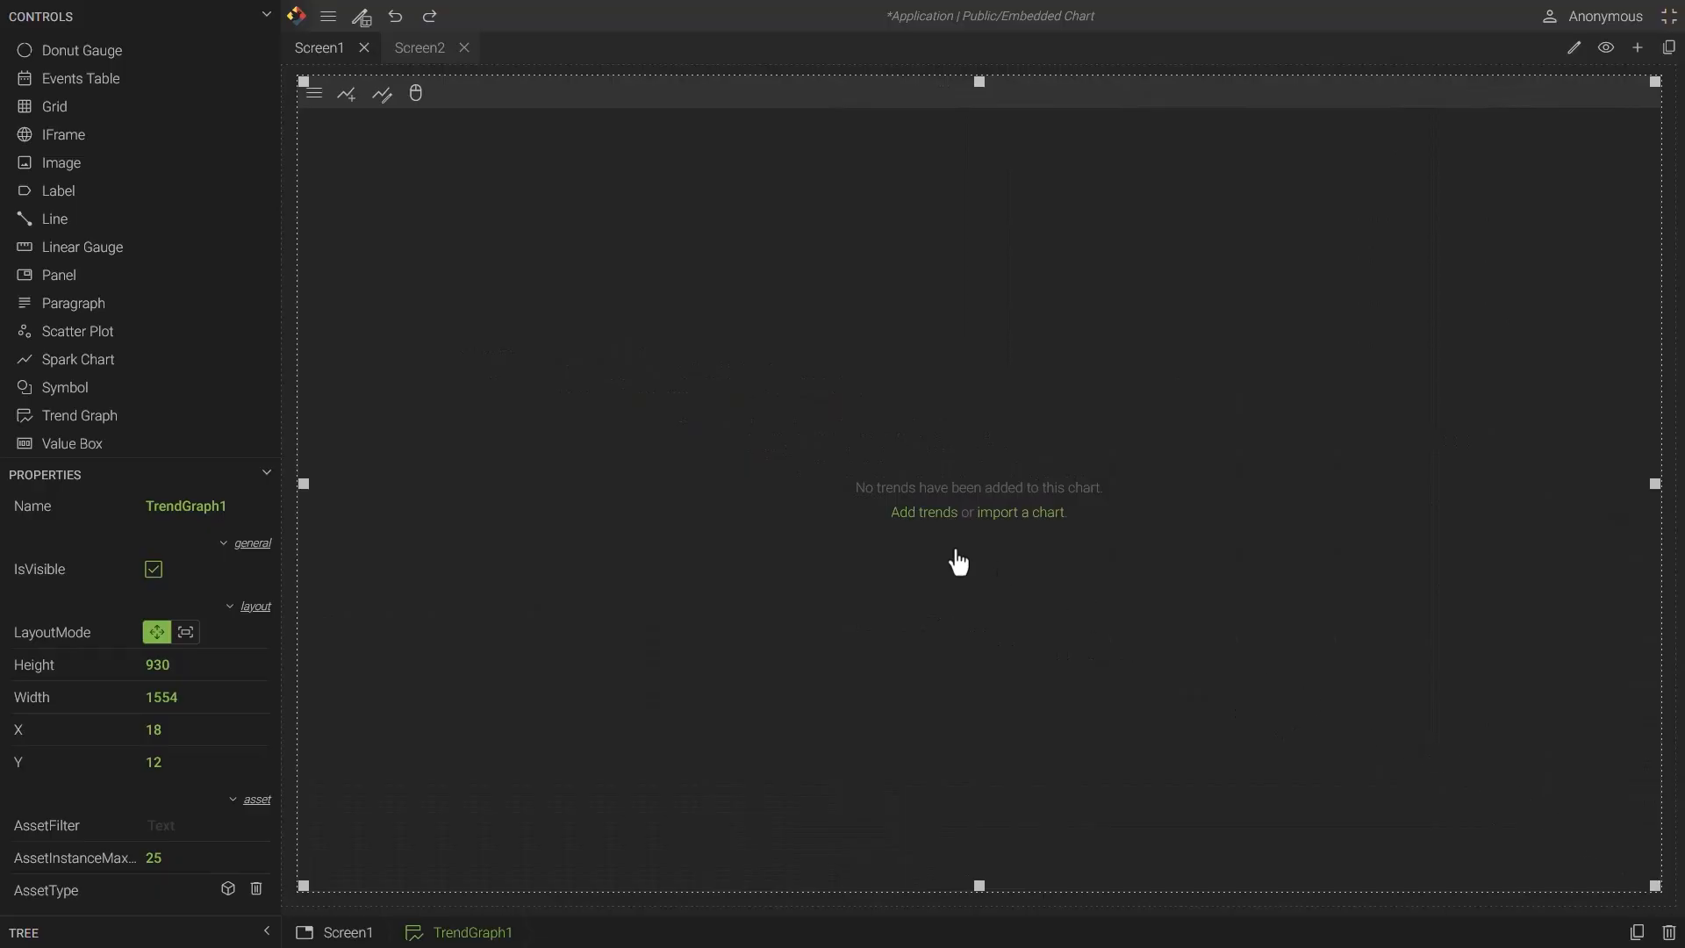
{"action": "left_click", "coordinate": [271, 21]}
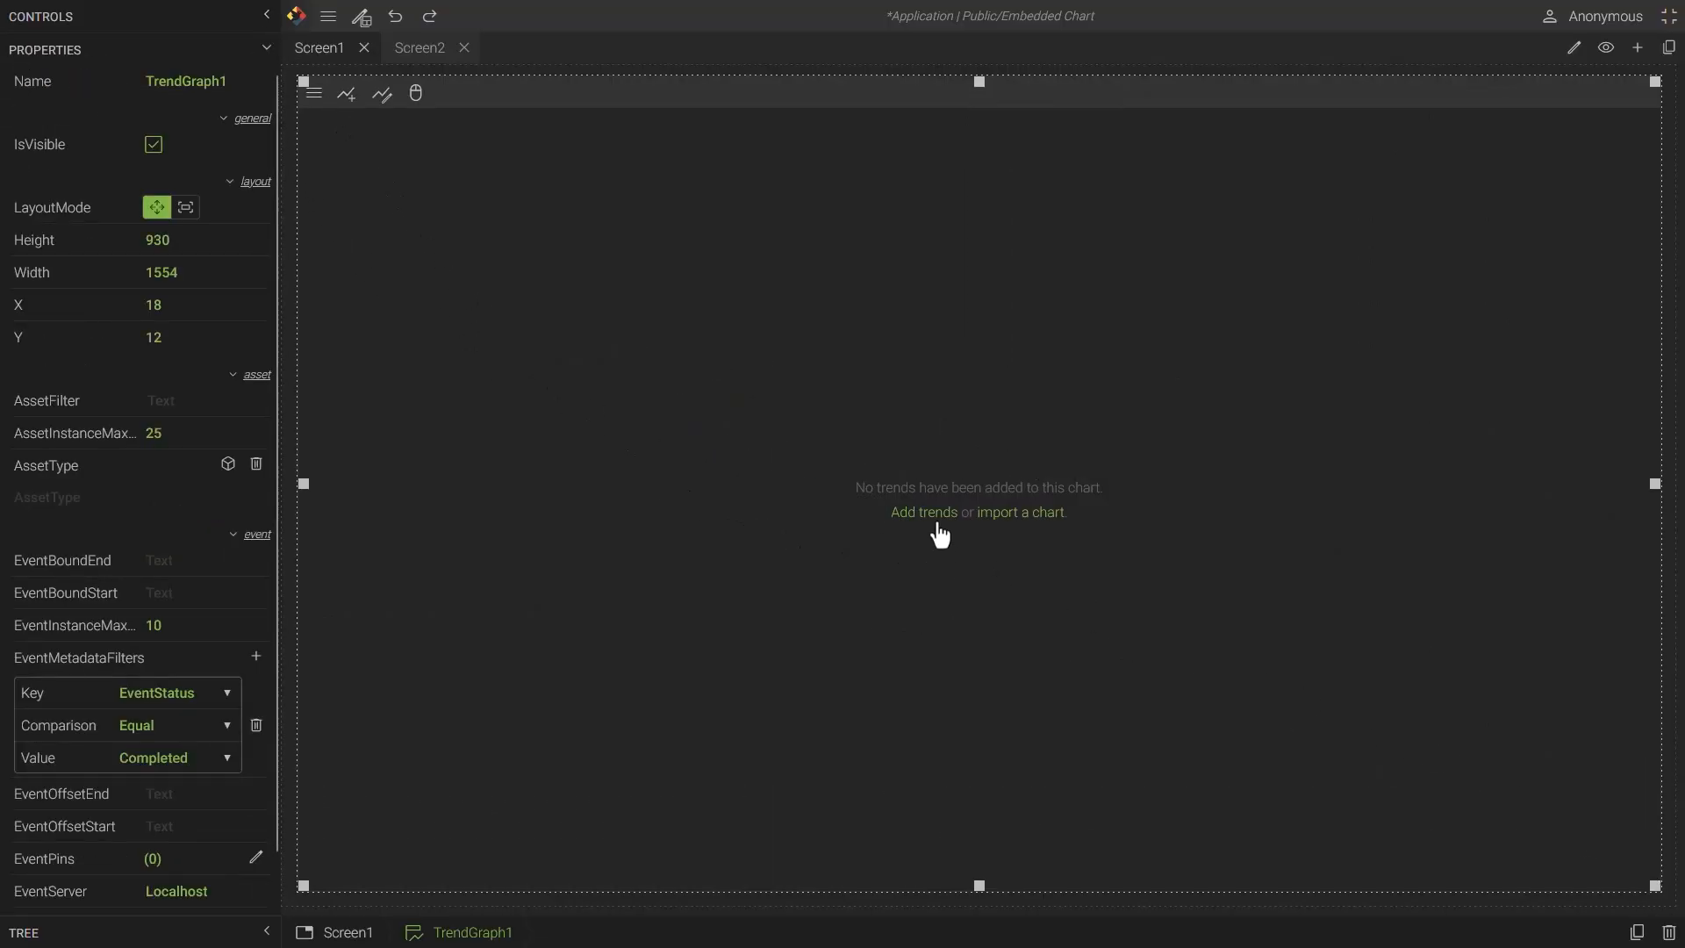
- Import the Embedded Chart into the empty trend graph
{"action": "left_click", "coordinate": [1020, 514]}
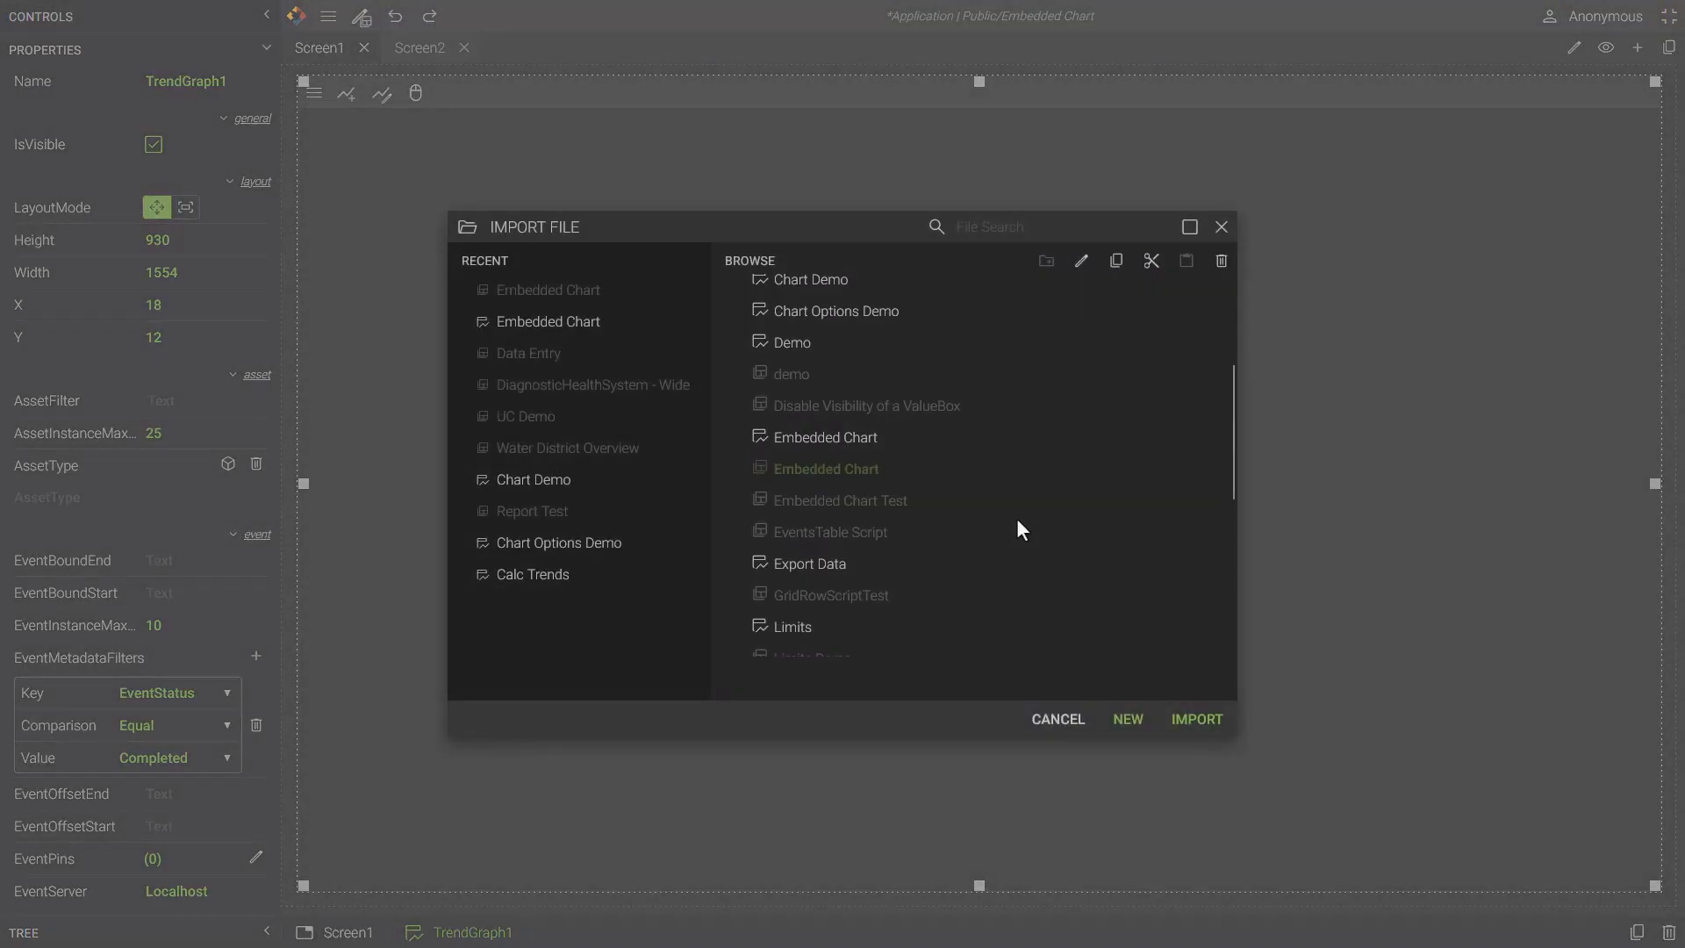
{"action": "double_click", "coordinate": [834, 439]}
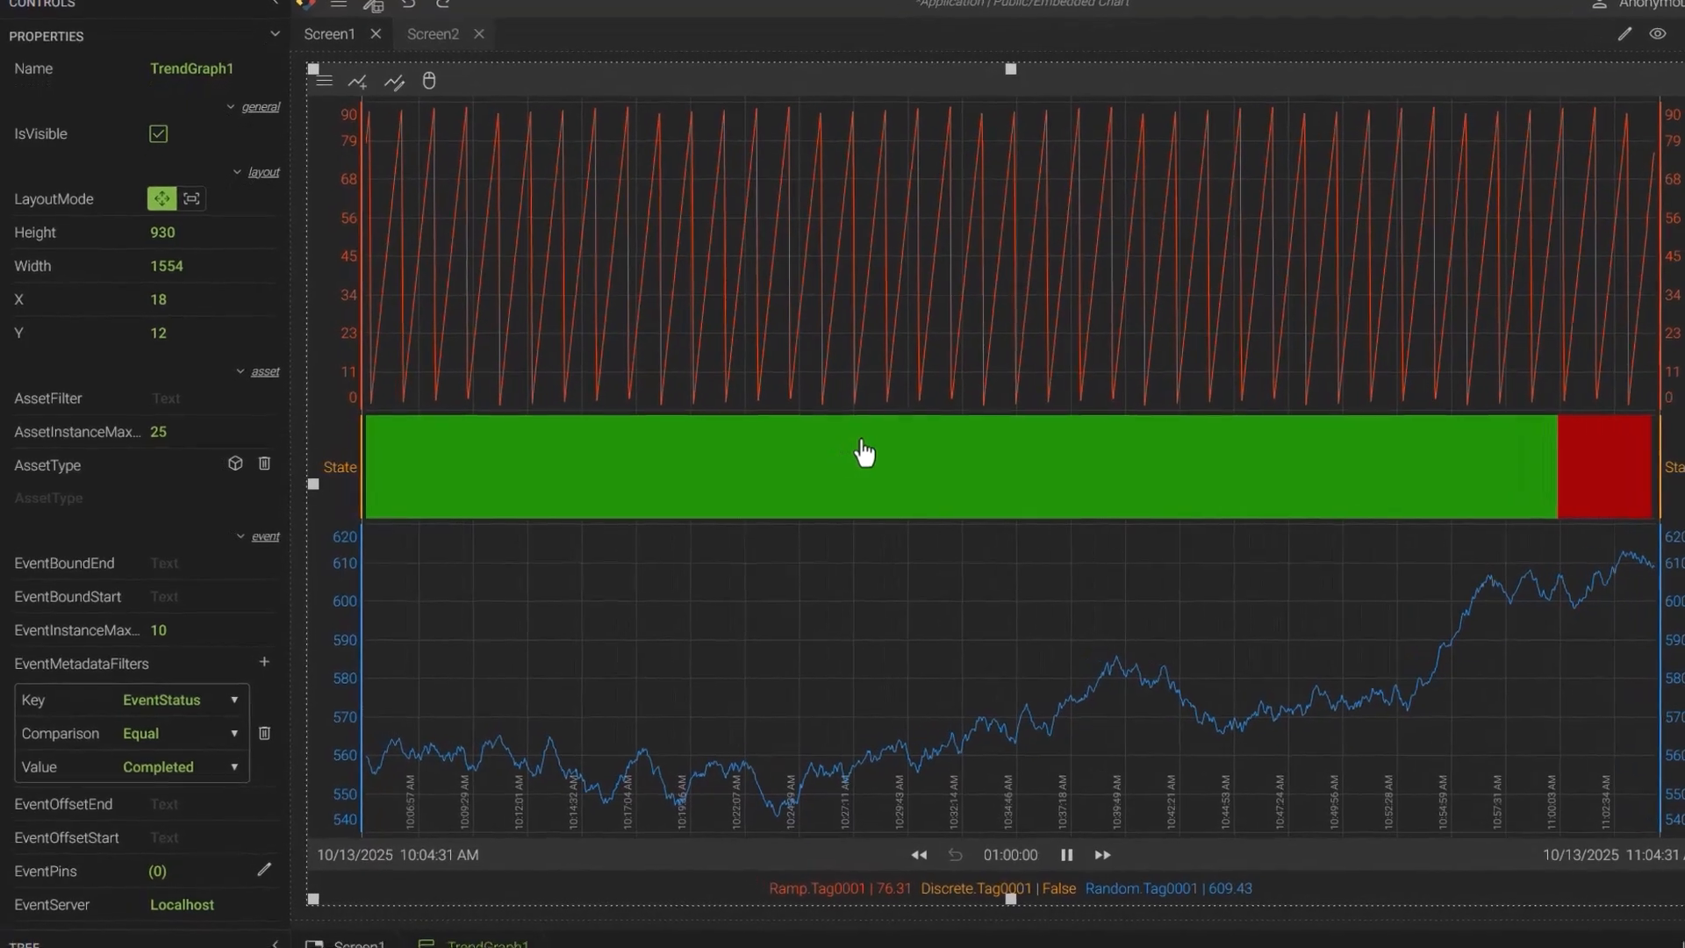
- Set the trend graph's AssetType to Tower from the Water District view
{"action": "left_click", "coordinate": [232, 512]}
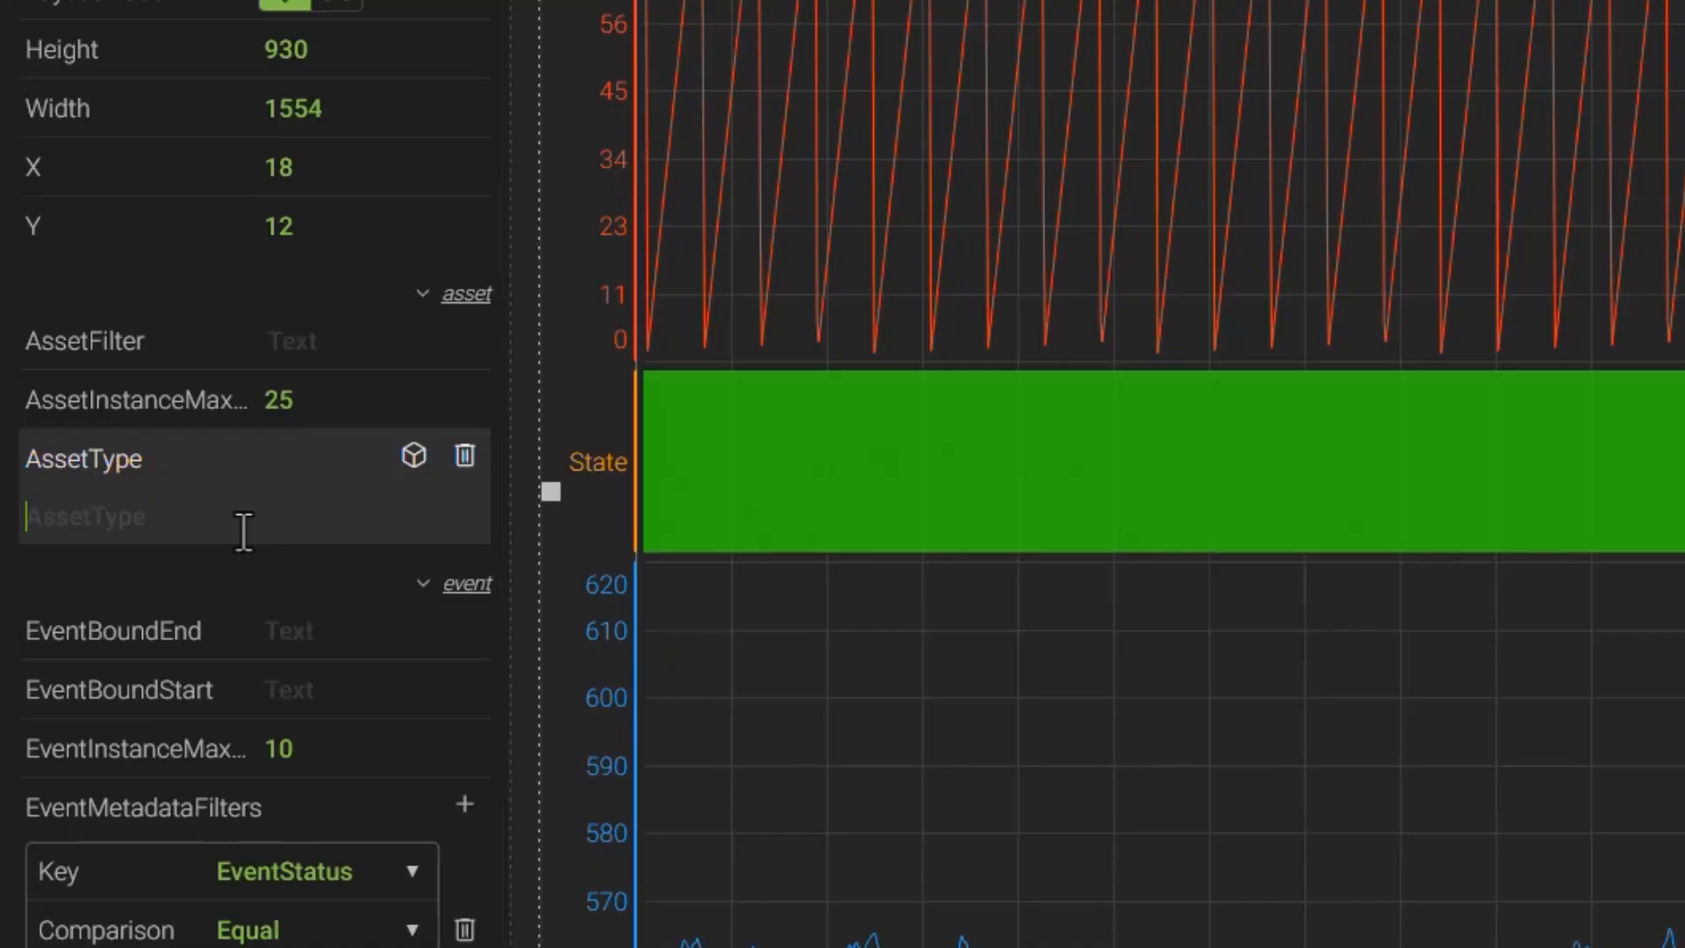
{"action": "left_click", "coordinate": [414, 454]}
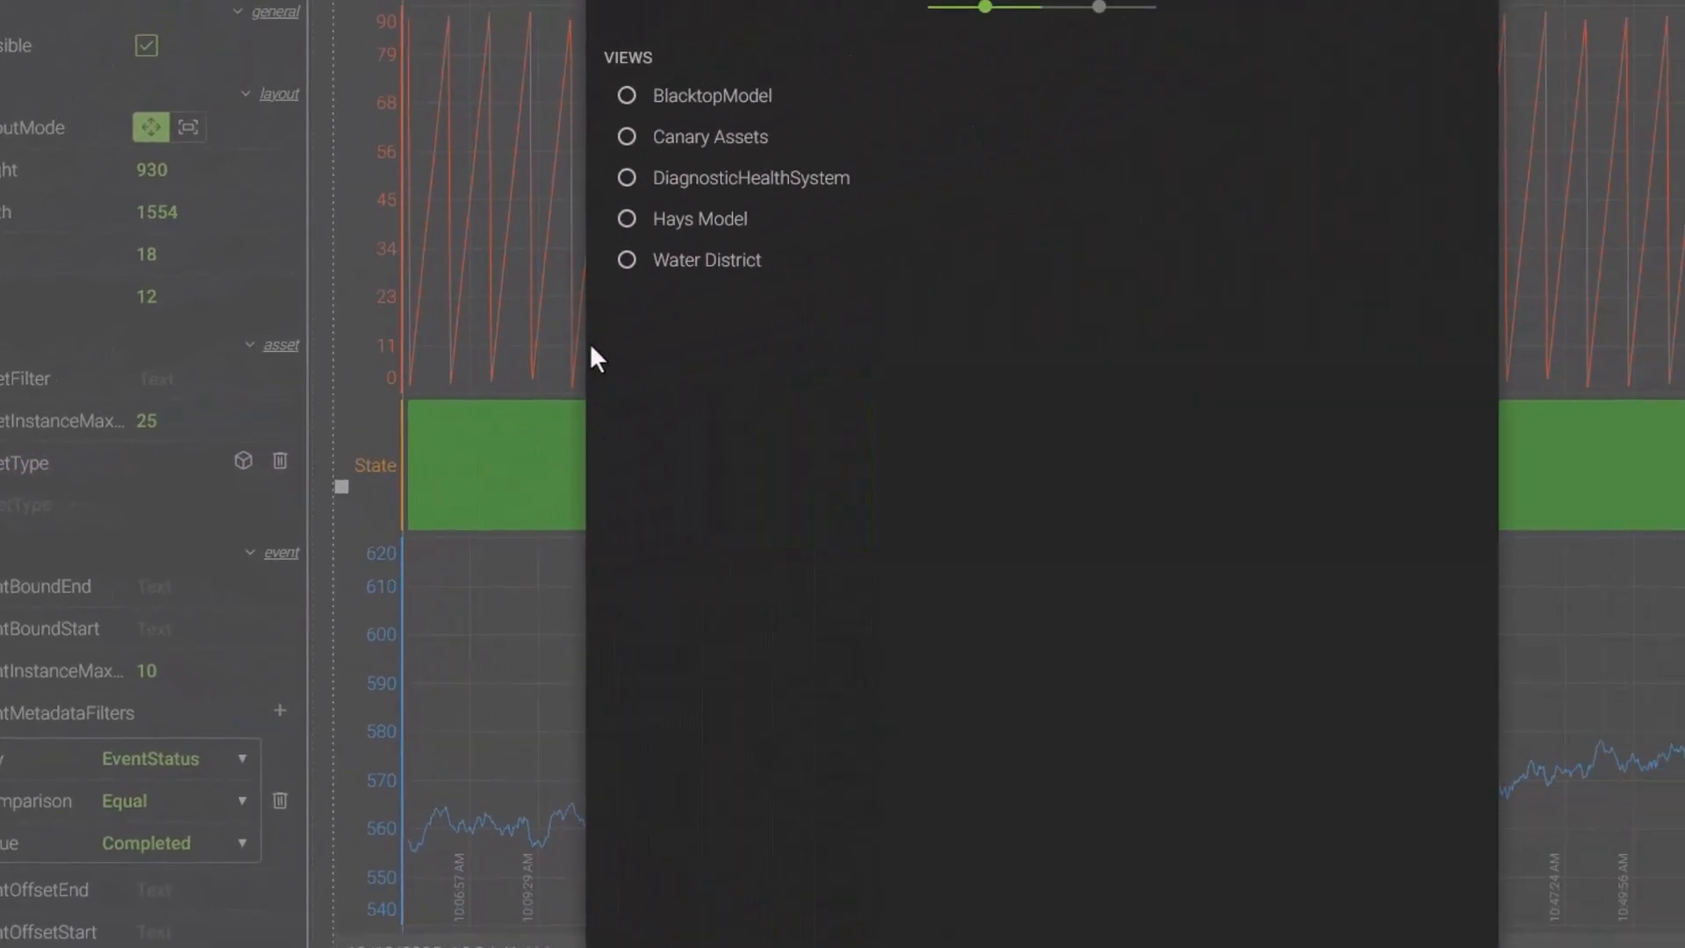
{"action": "left_click", "coordinate": [541, 284]}
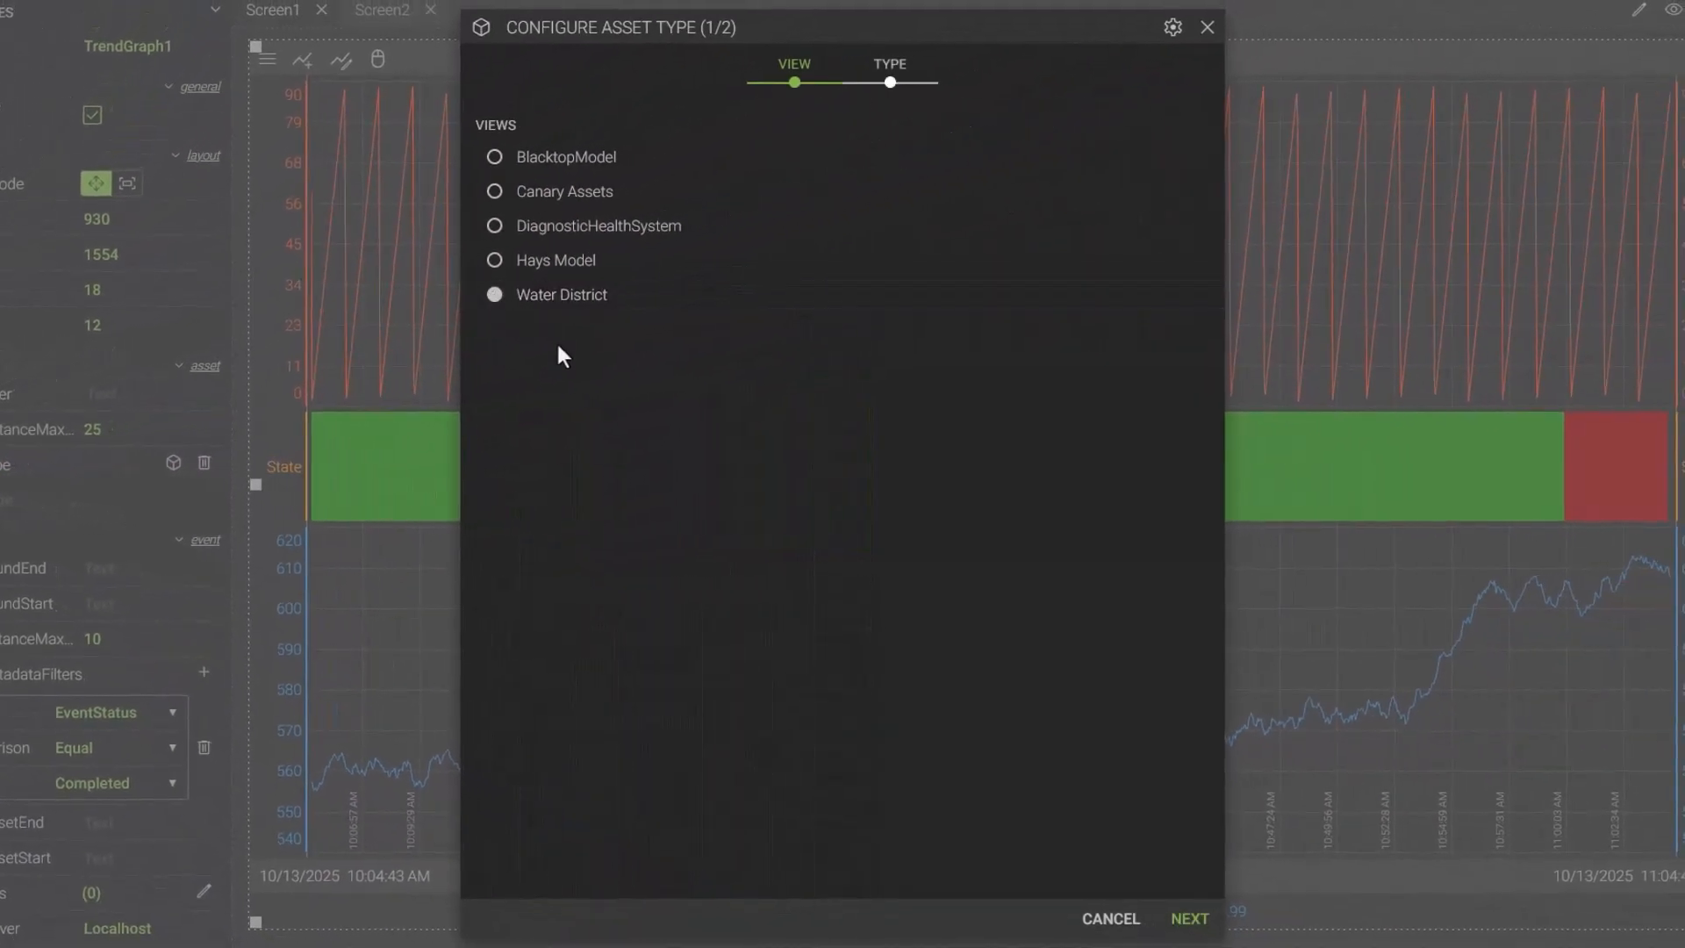
{"action": "left_click", "coordinate": [1190, 917]}
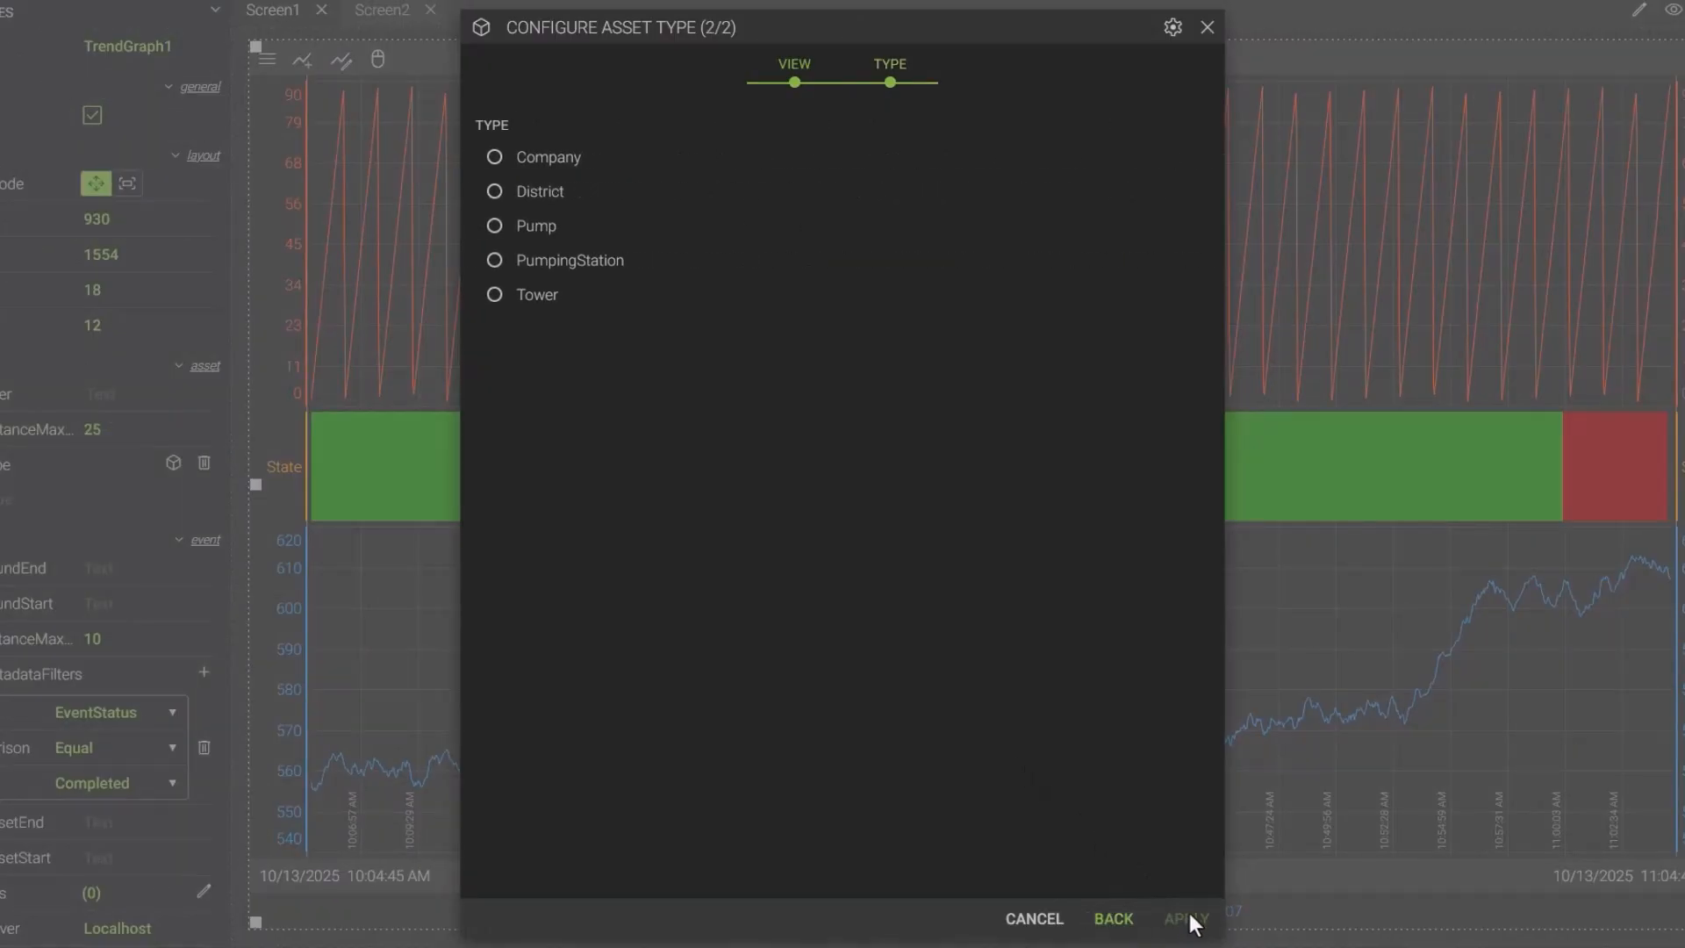
{"action": "left_click", "coordinate": [541, 298]}
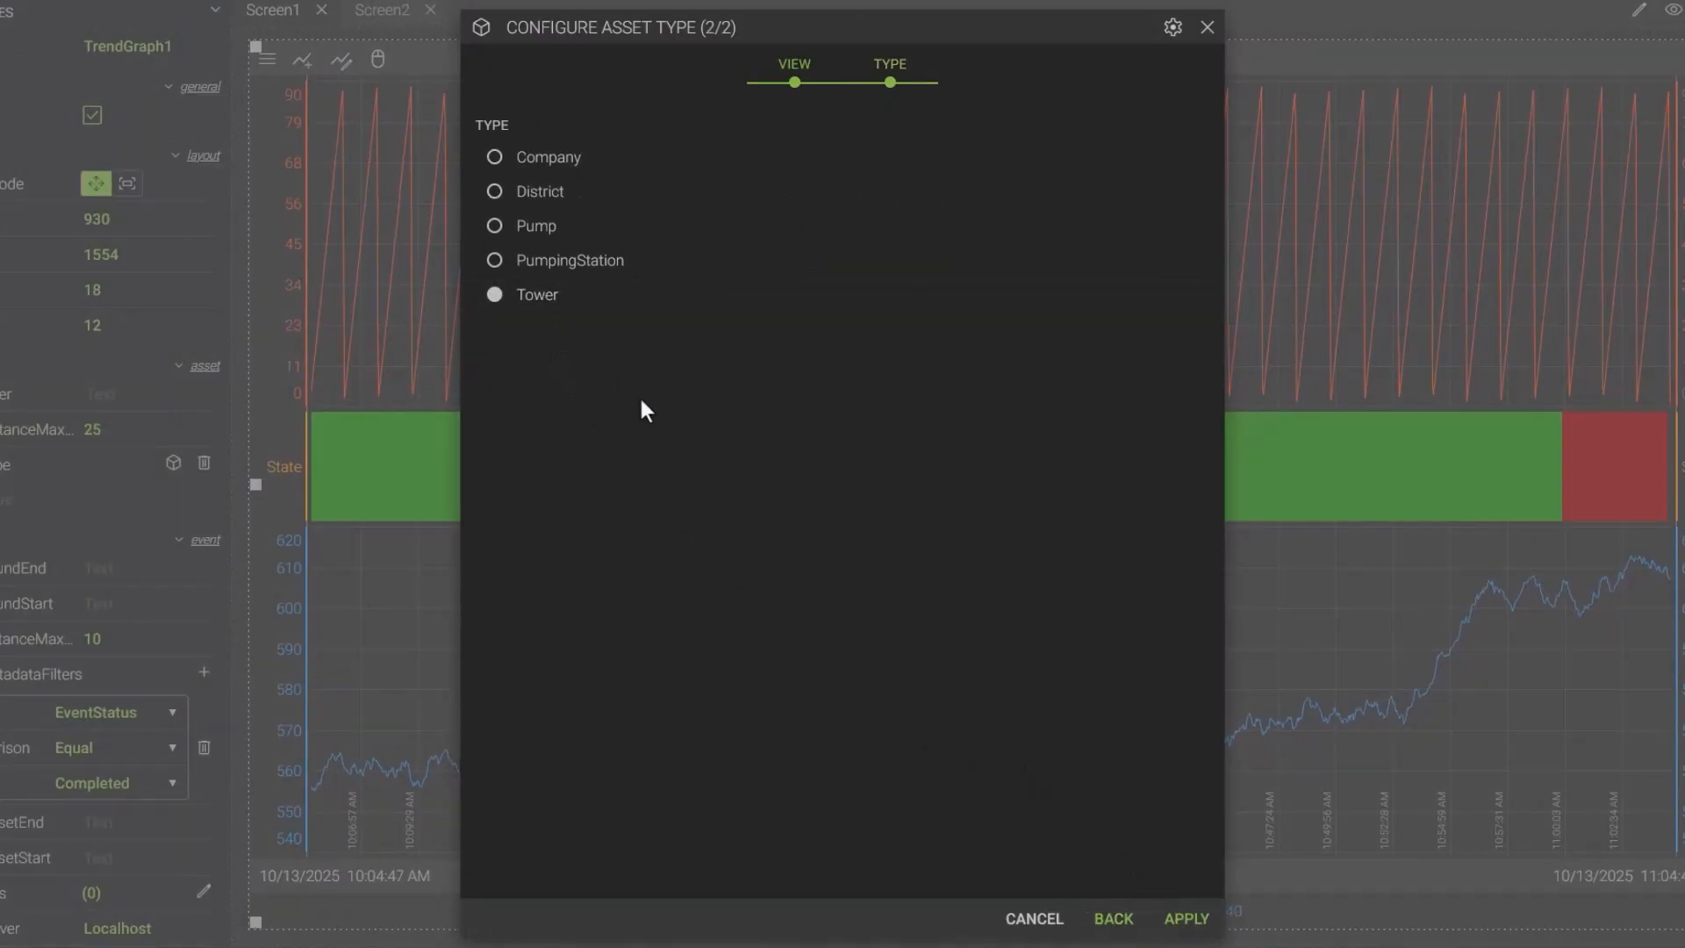
{"action": "left_click", "coordinate": [1184, 921]}
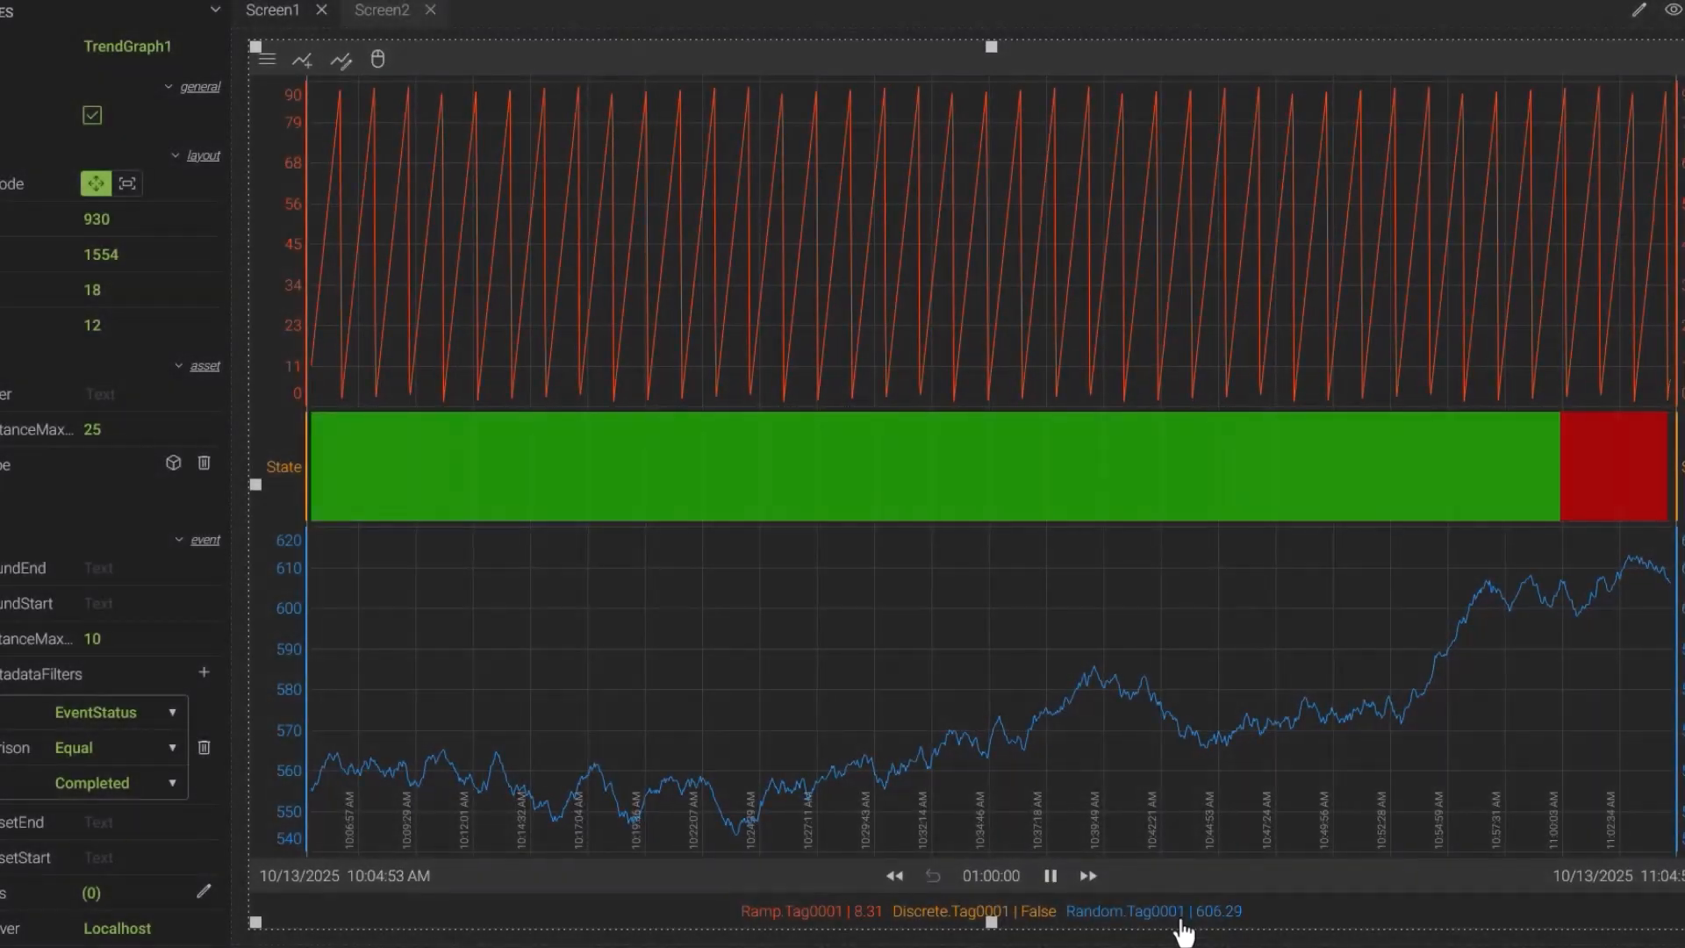
- Add the Temp tag to the trend graph as a source tag
{"action": "left_click", "coordinate": [303, 60]}
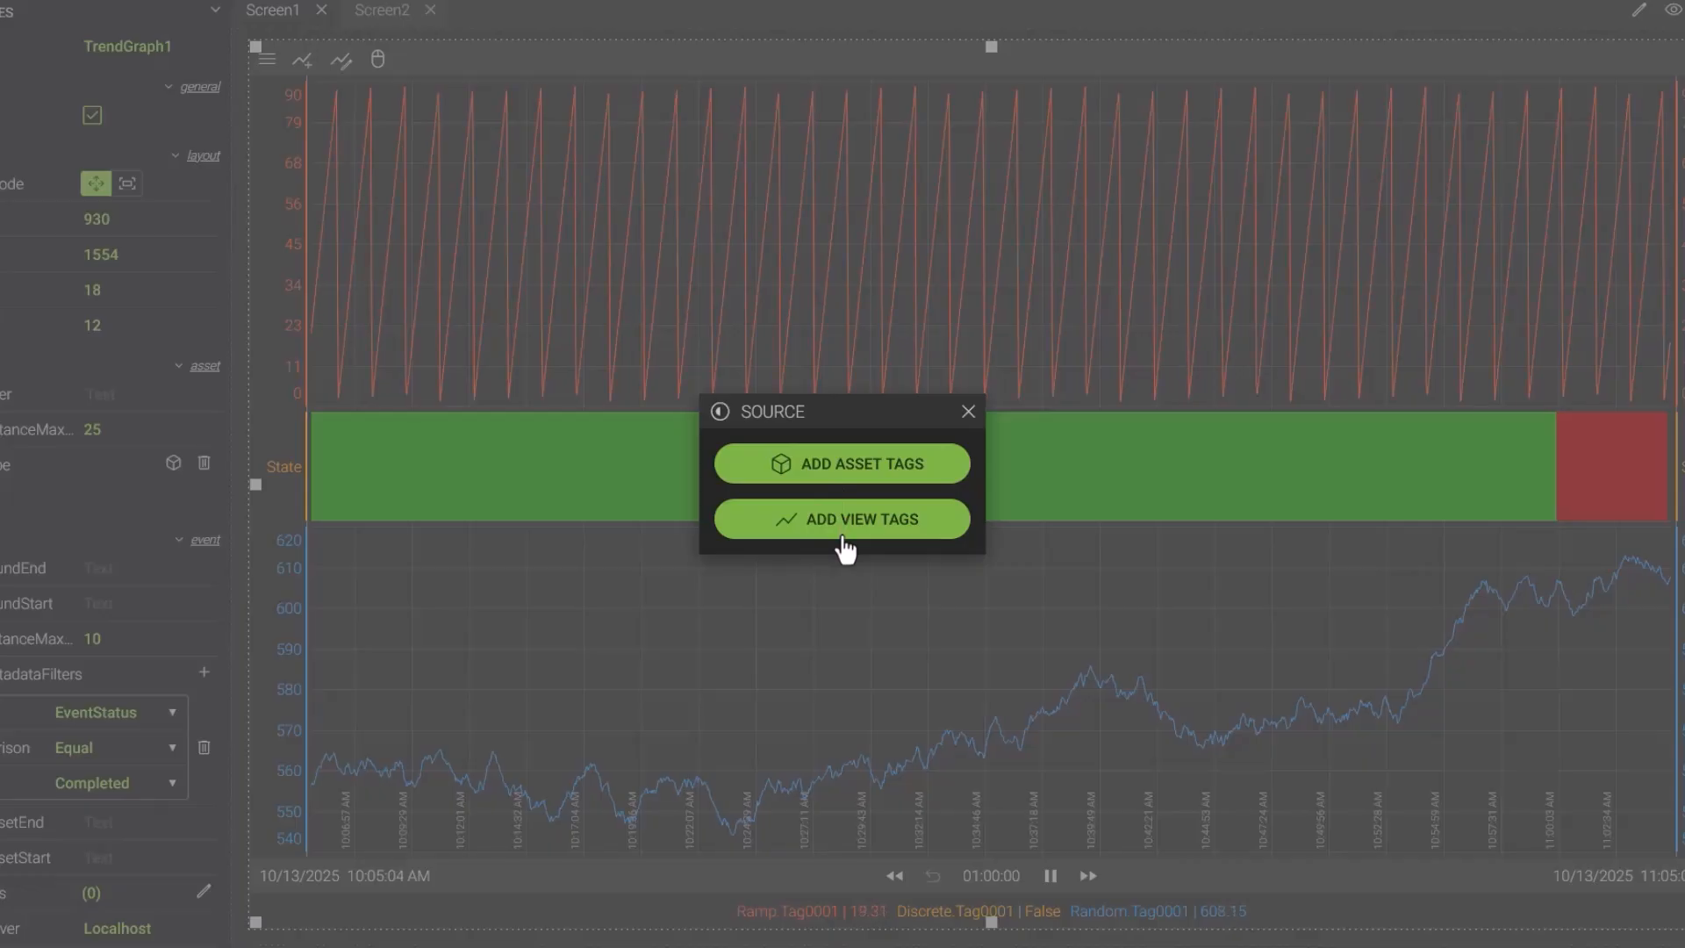
{"action": "left_click", "coordinate": [843, 488]}
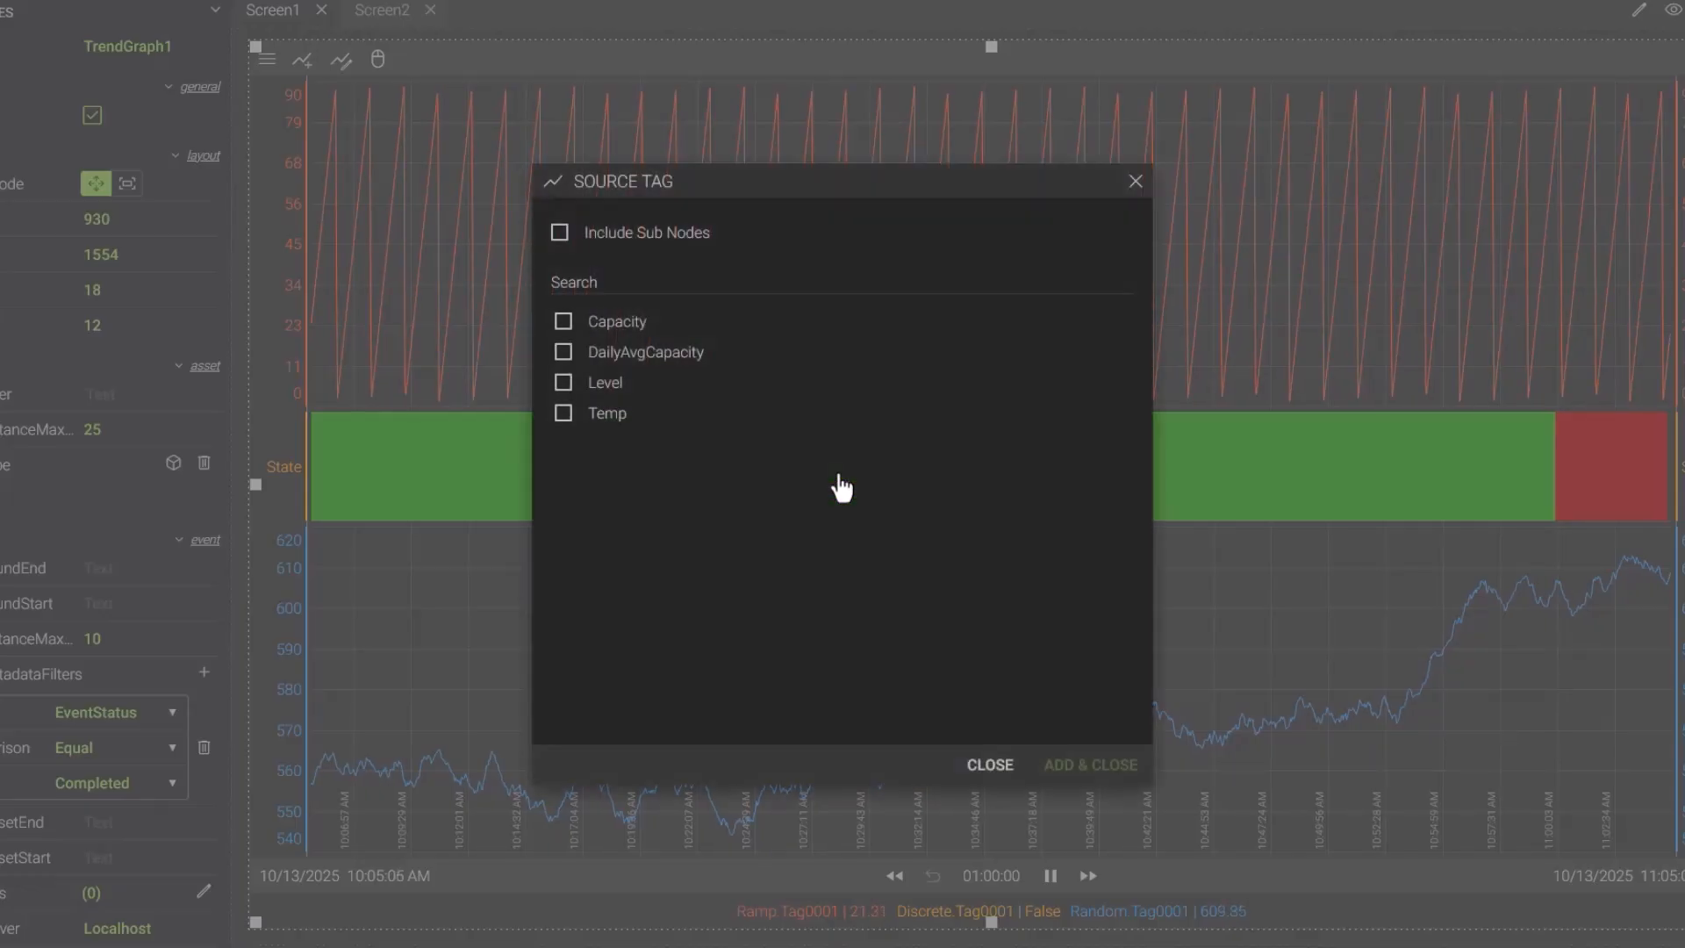
{"action": "left_click", "coordinate": [639, 420]}
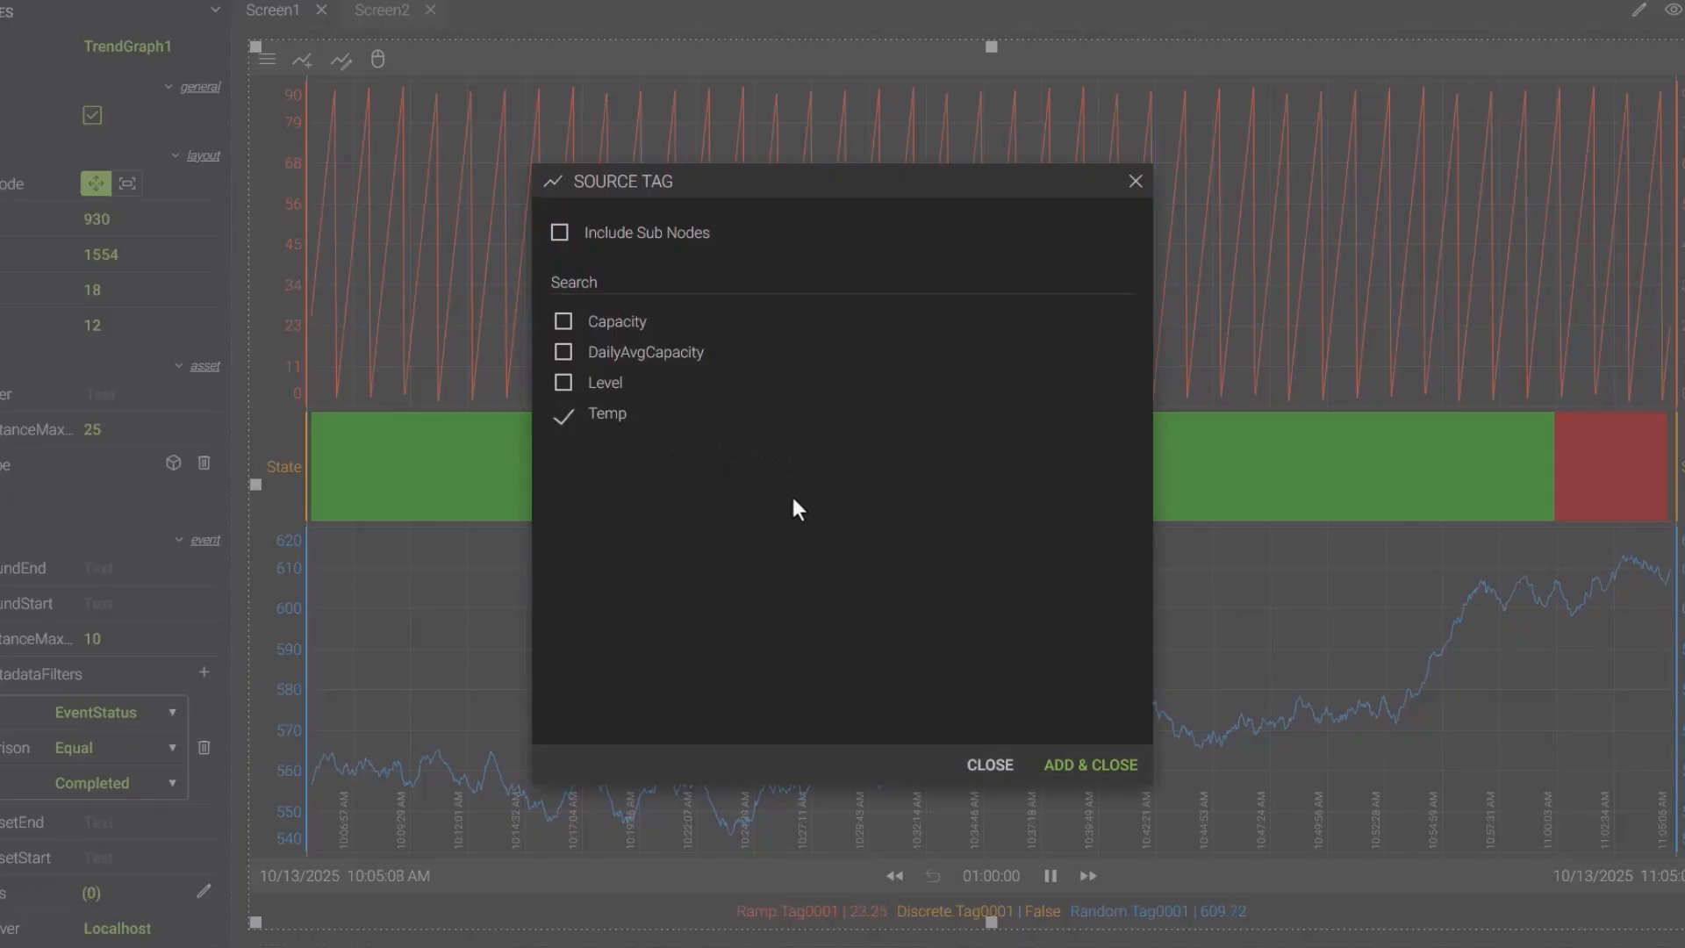
{"action": "left_click", "coordinate": [1067, 771]}
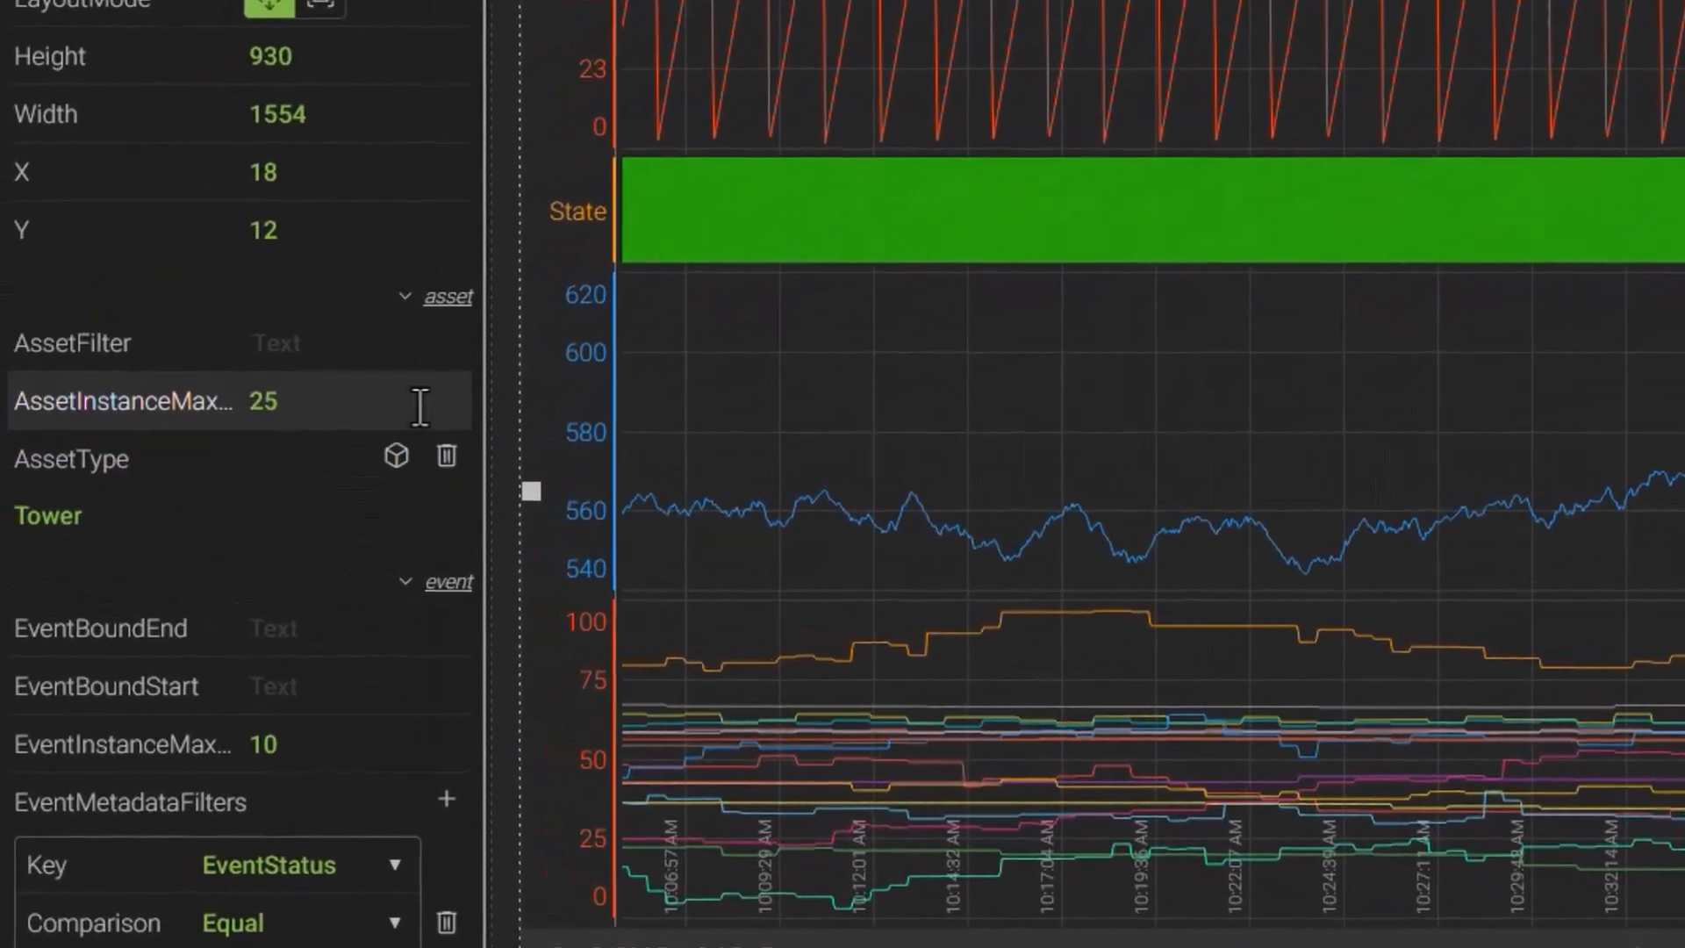
- Set AssetInstanceMax to 10 and AssetFilter to [Temp]>50
{"action": "left_click", "coordinate": [419, 406]}
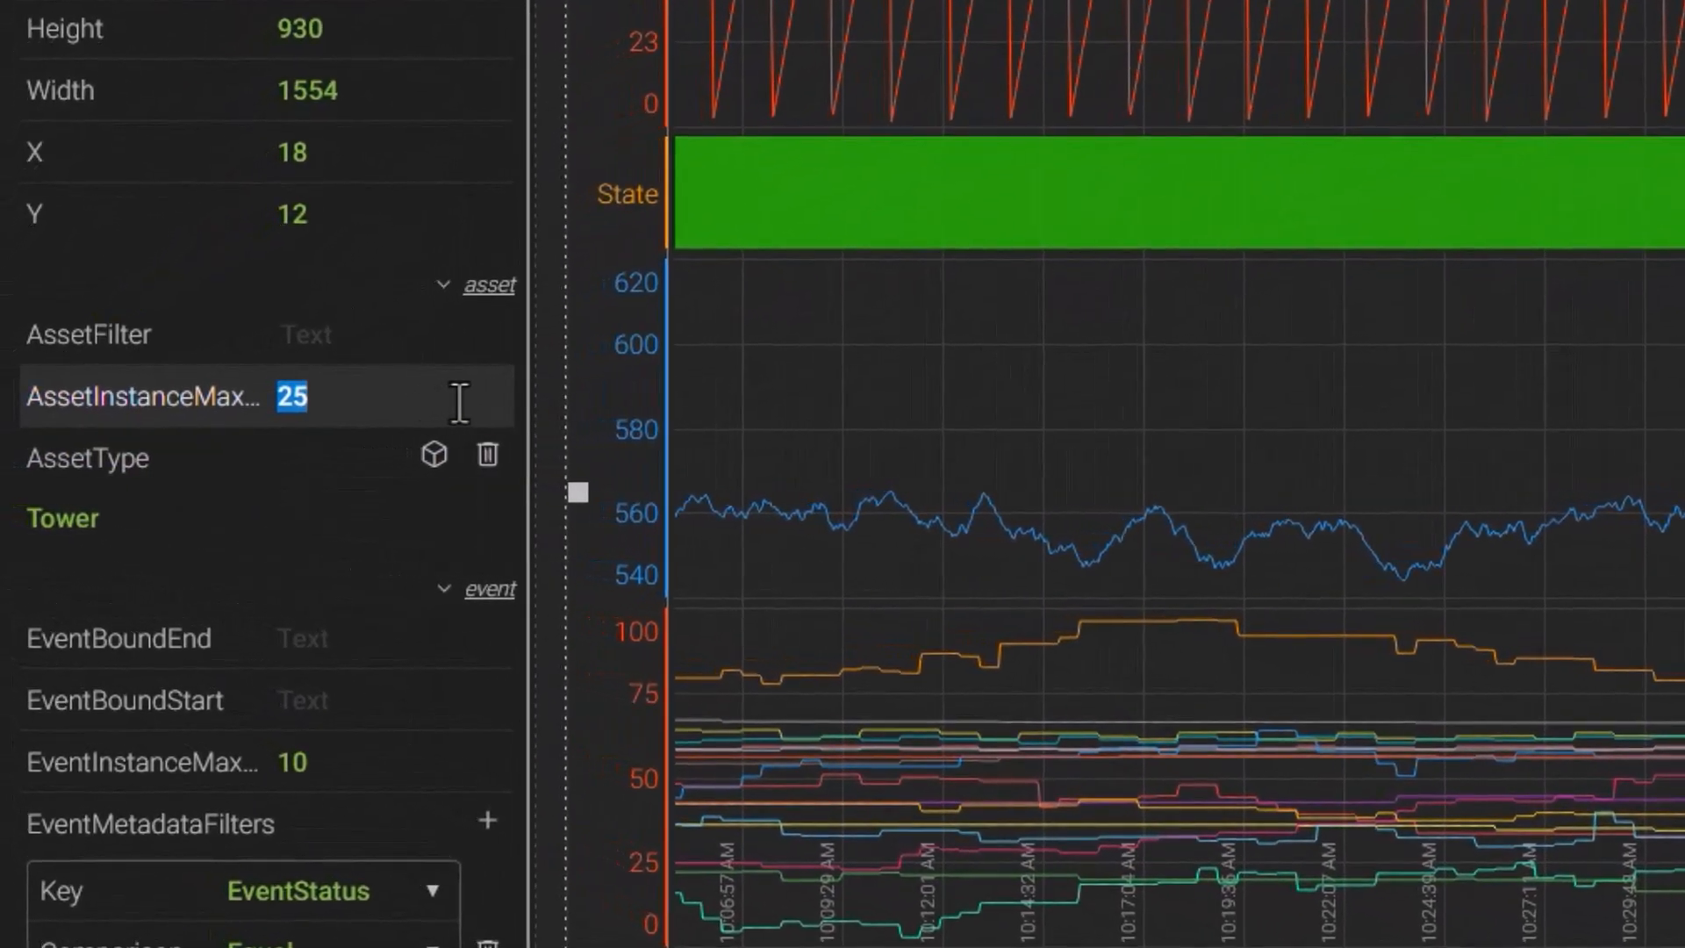
{"action": "type", "text": "10"}
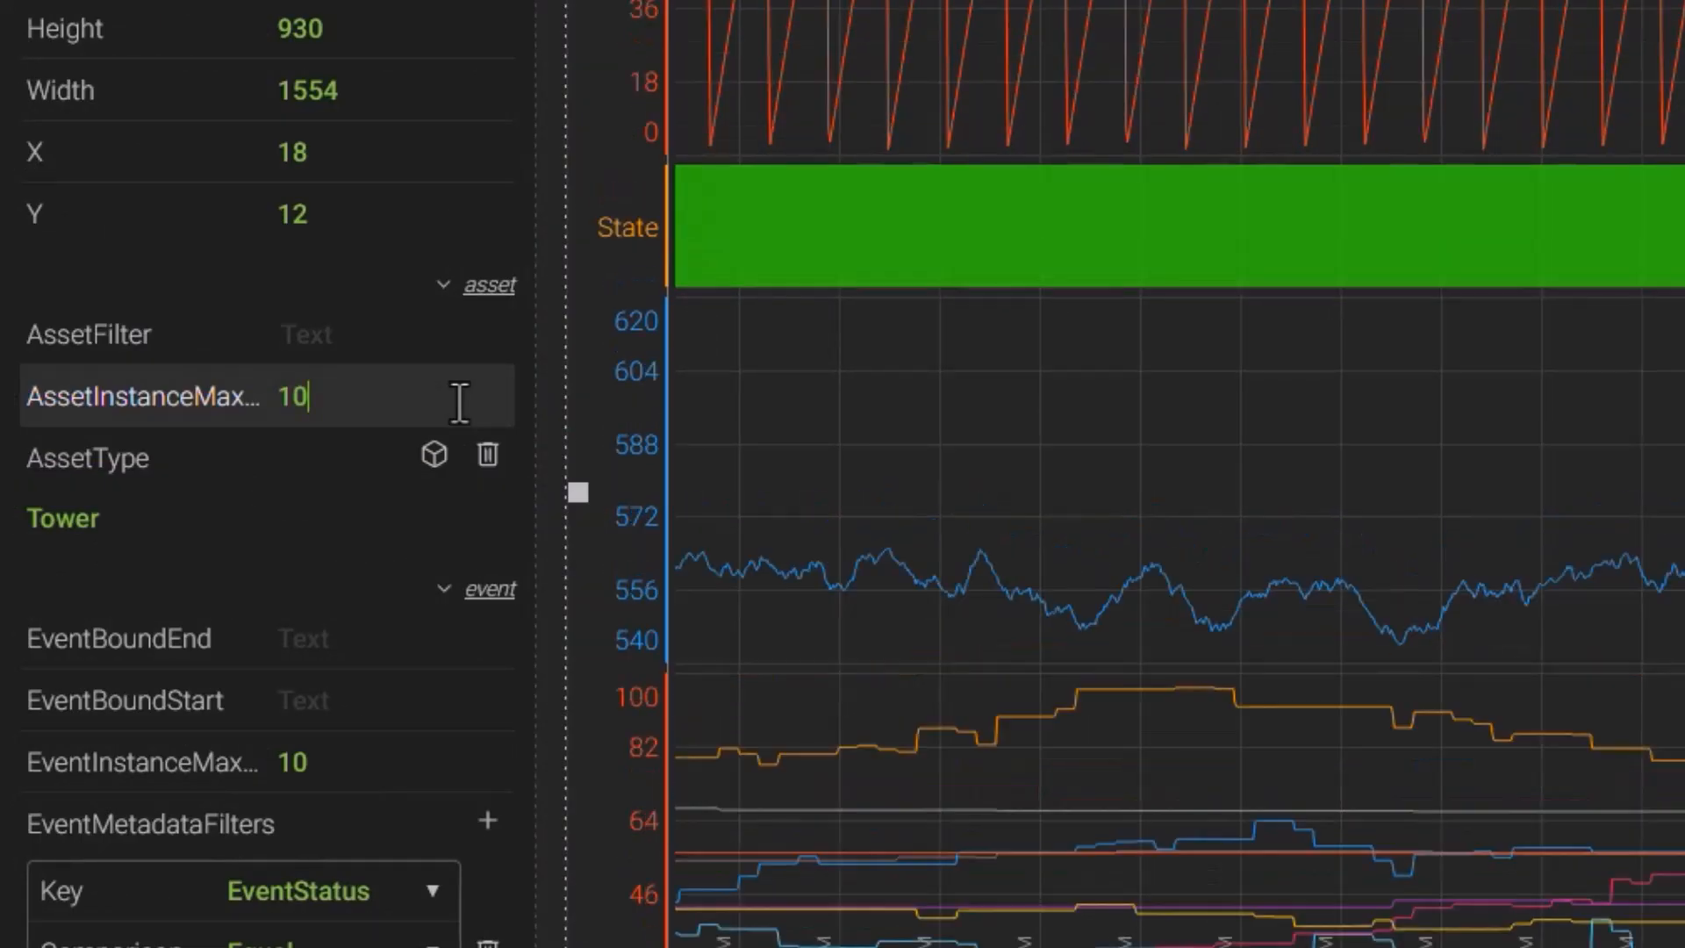
{"action": "left_click", "coordinate": [455, 340]}
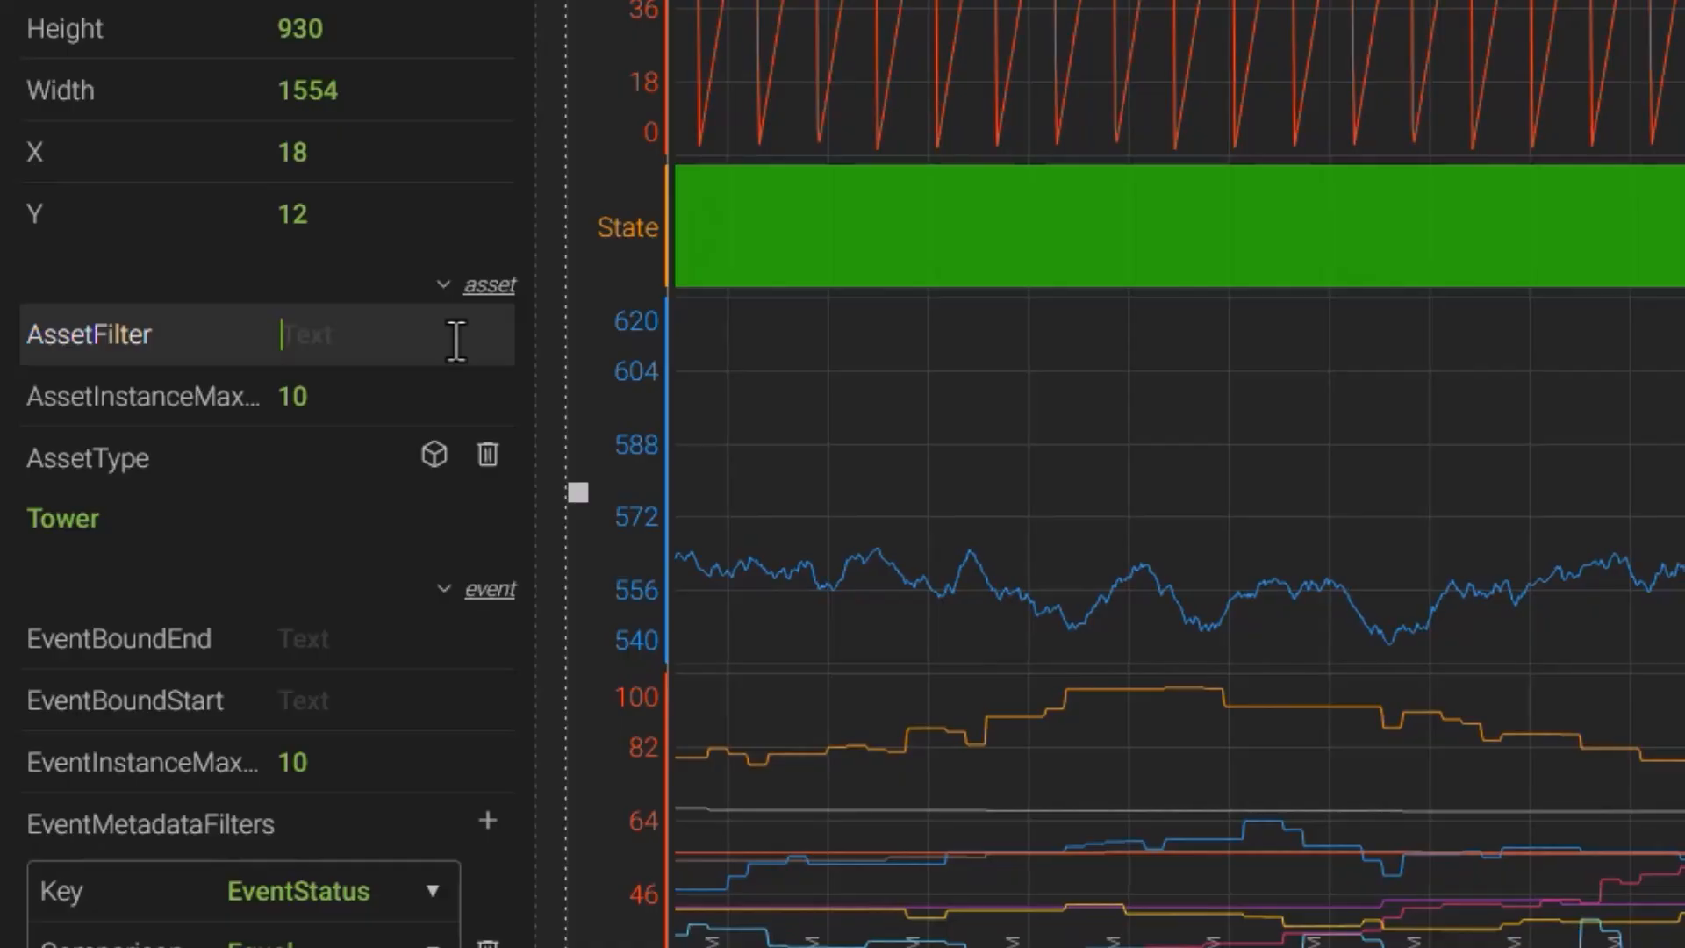
{"action": "type", "text": "[Temp]"}
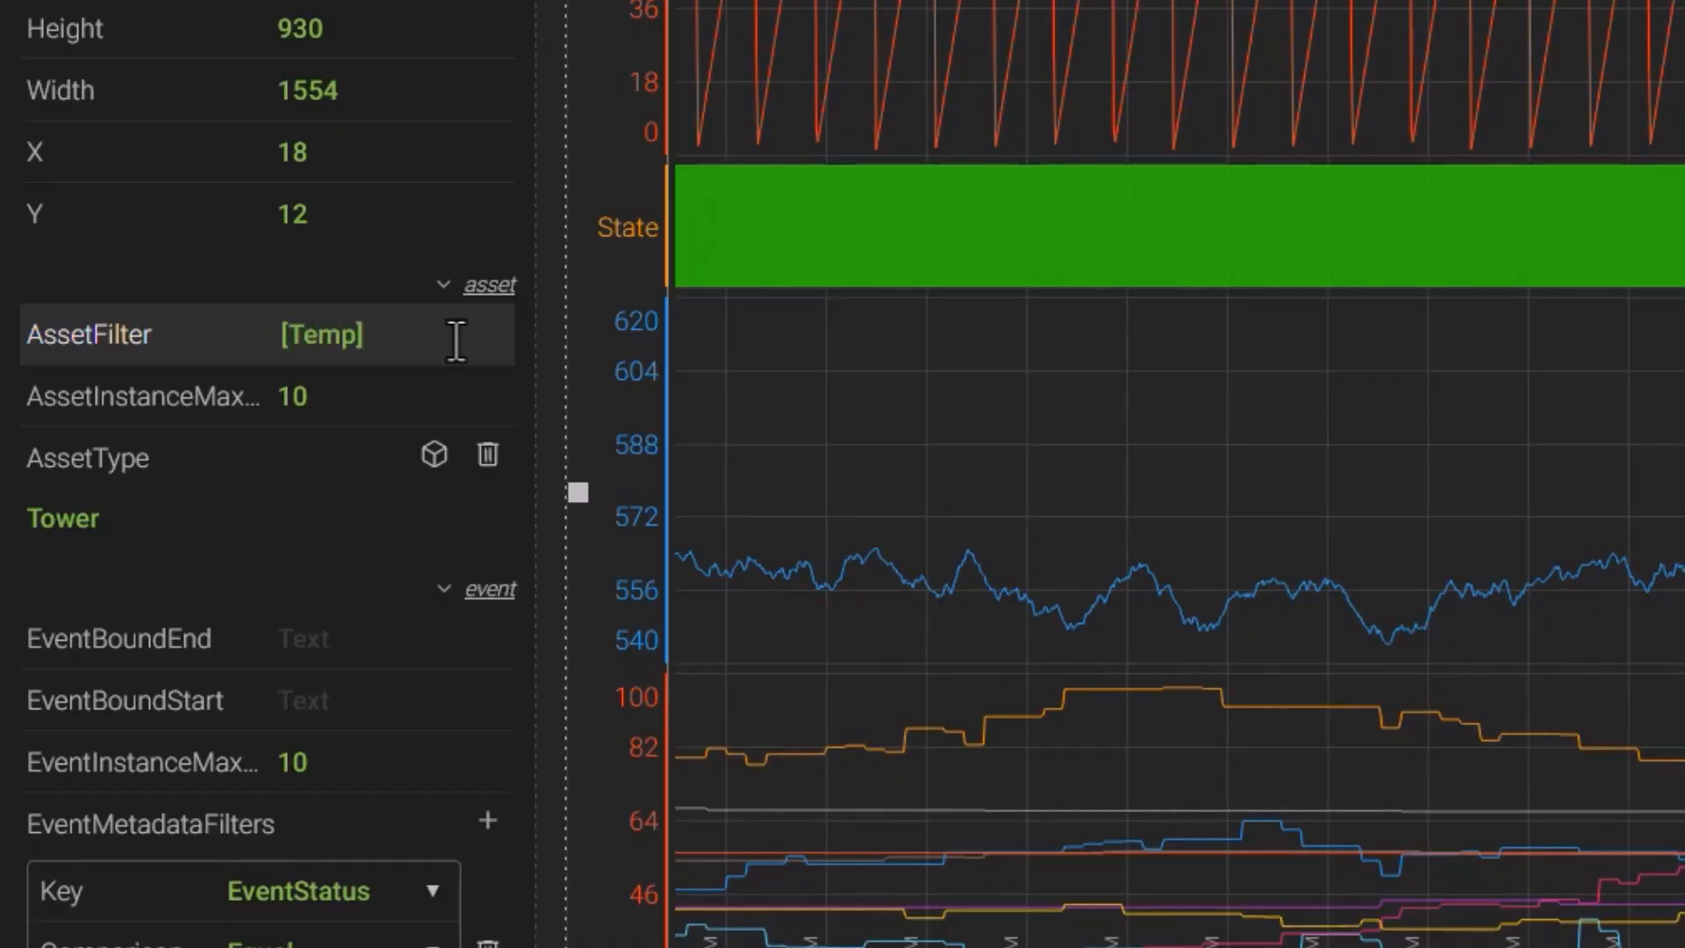
{"action": "type", "text": ">50"}
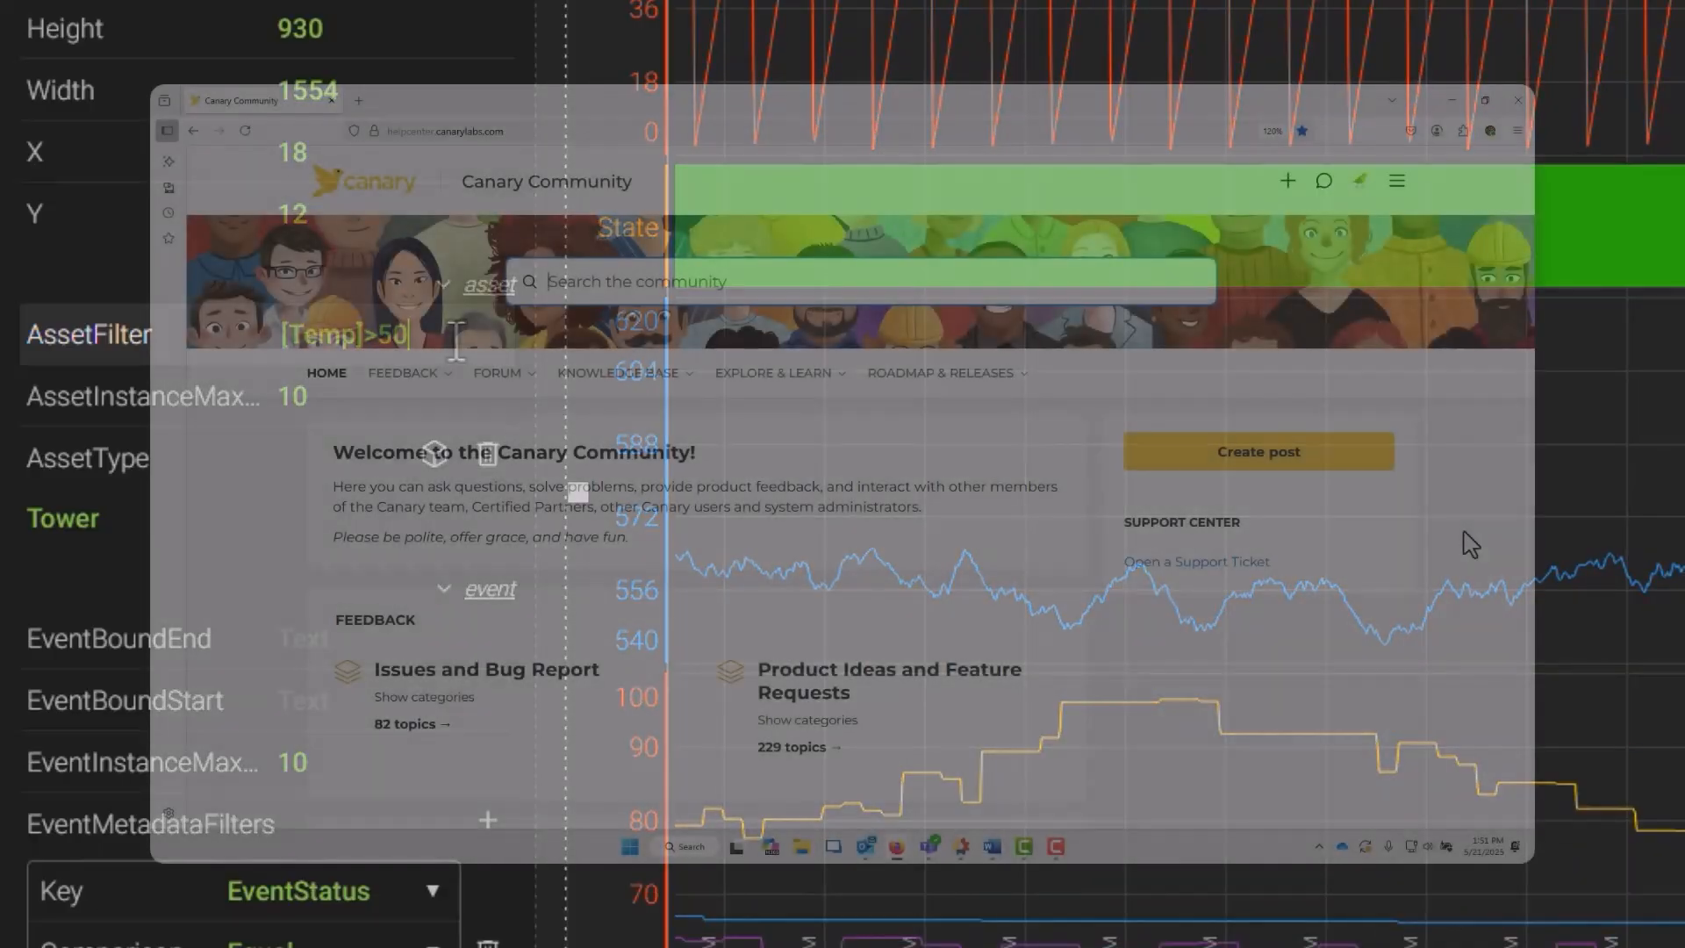
- In the browser, search the Canary Community for how to filter trend graphs and open the filtering article
{"action": "type", "text": "how to filt"}
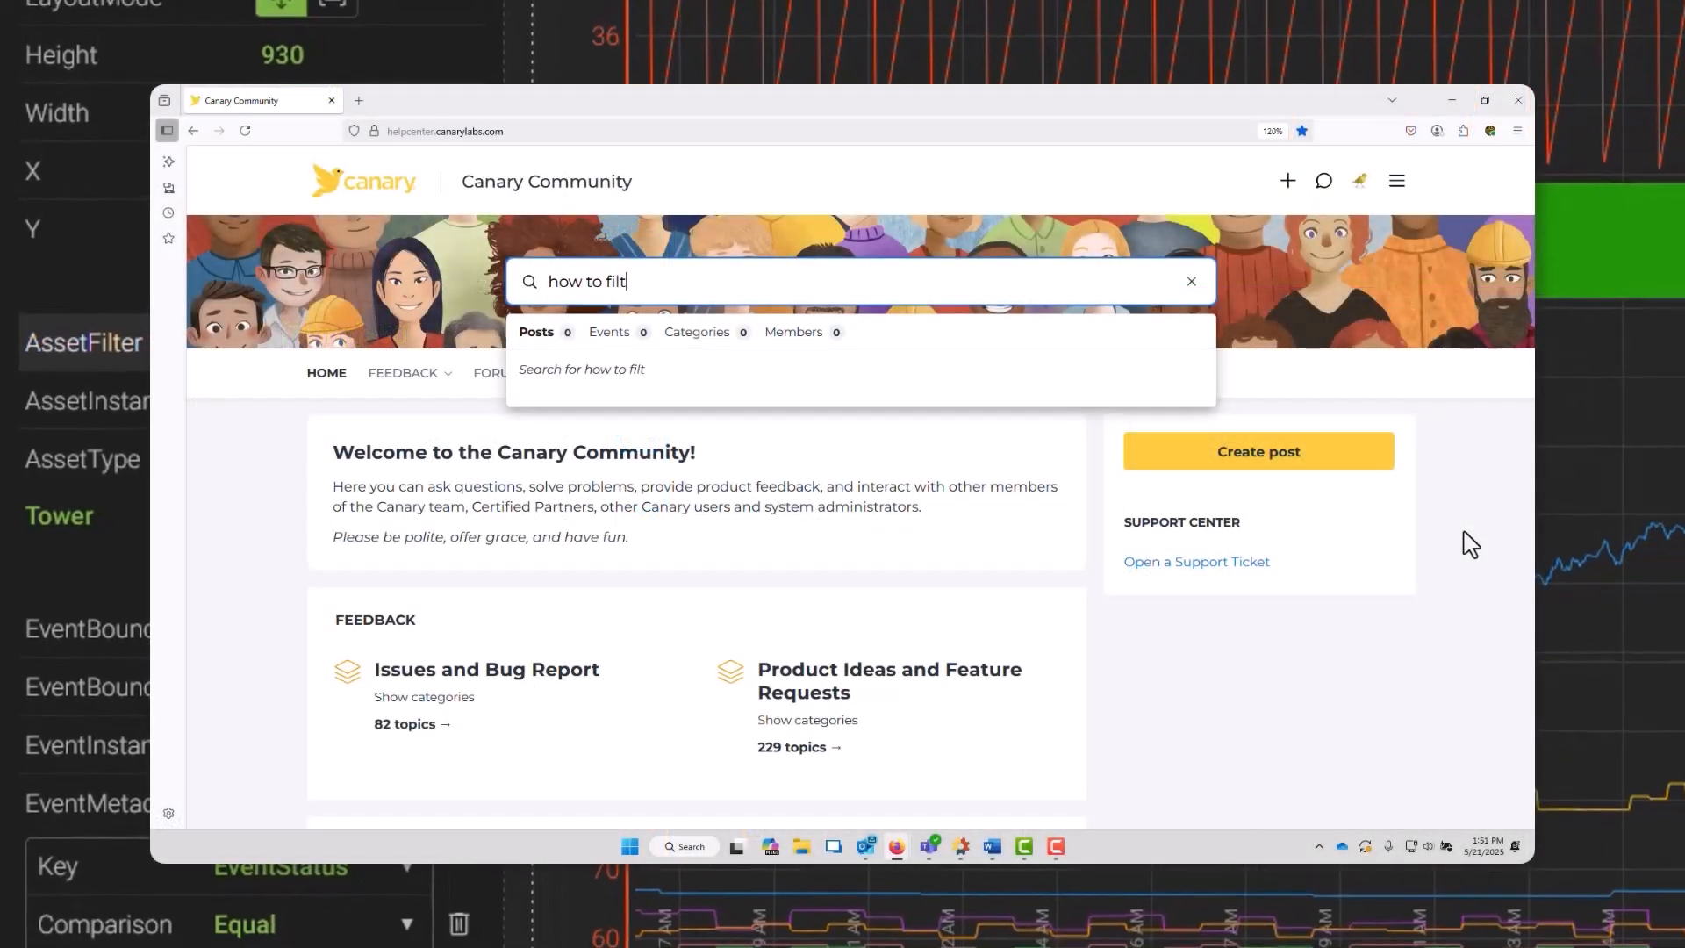
{"action": "type", "text": "er trend graphs"}
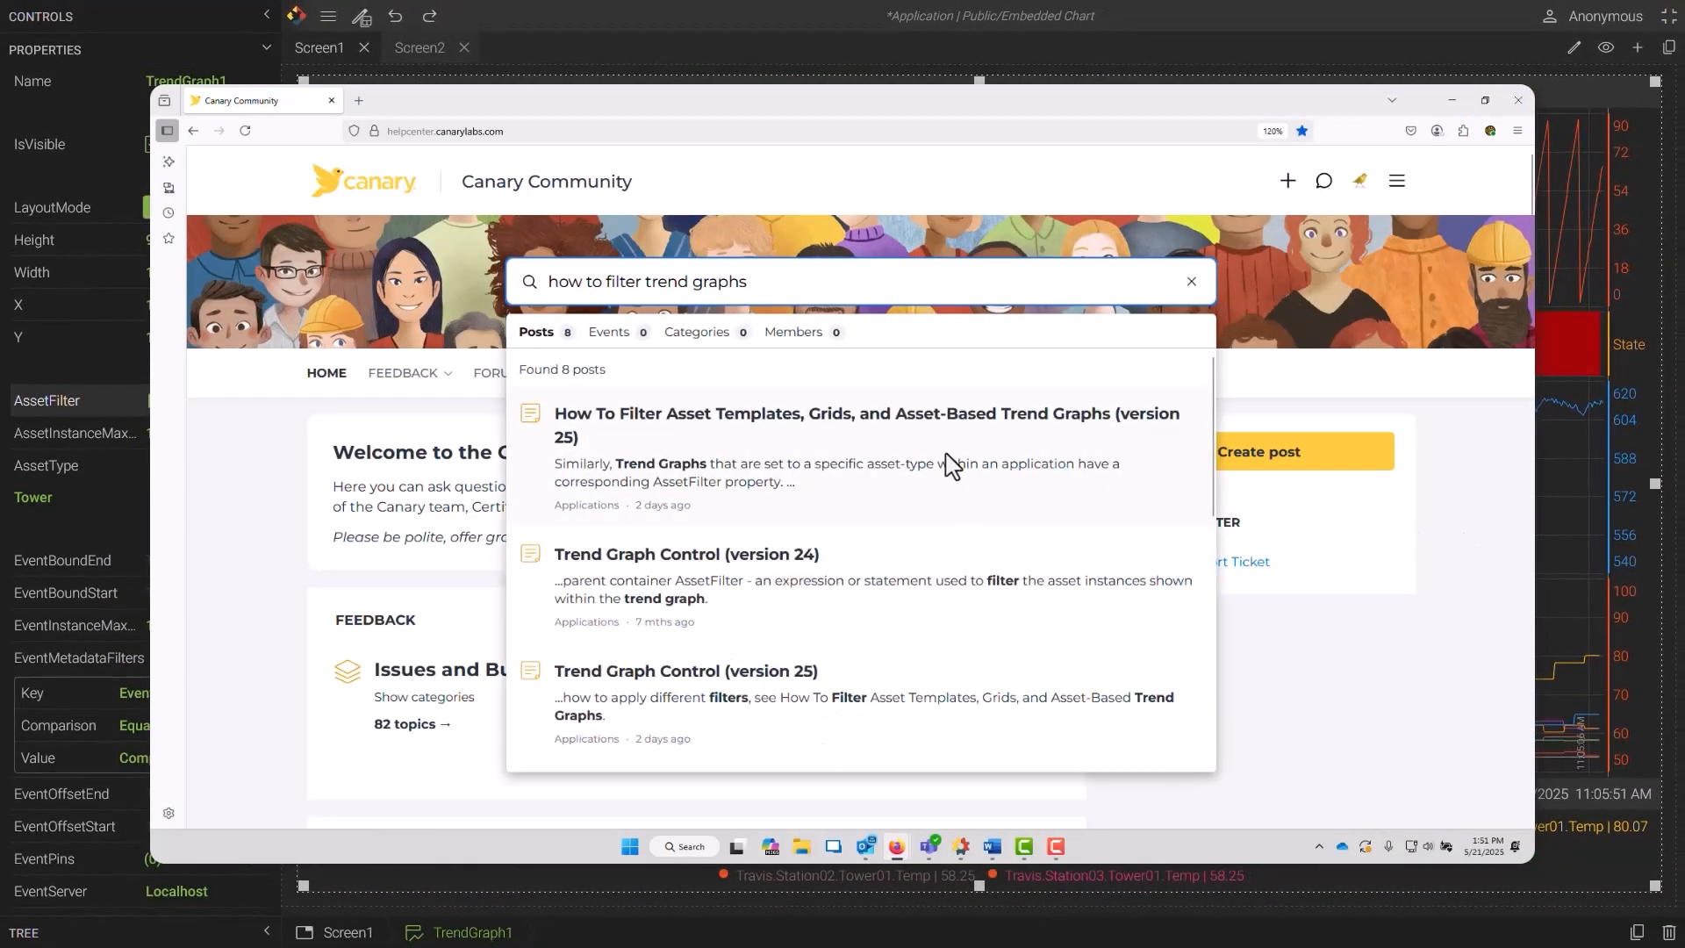
{"action": "left_click", "coordinate": [951, 466]}
{"action": "scroll", "coordinate": [951, 466], "scroll_direction": "down", "scroll_amount": 3}
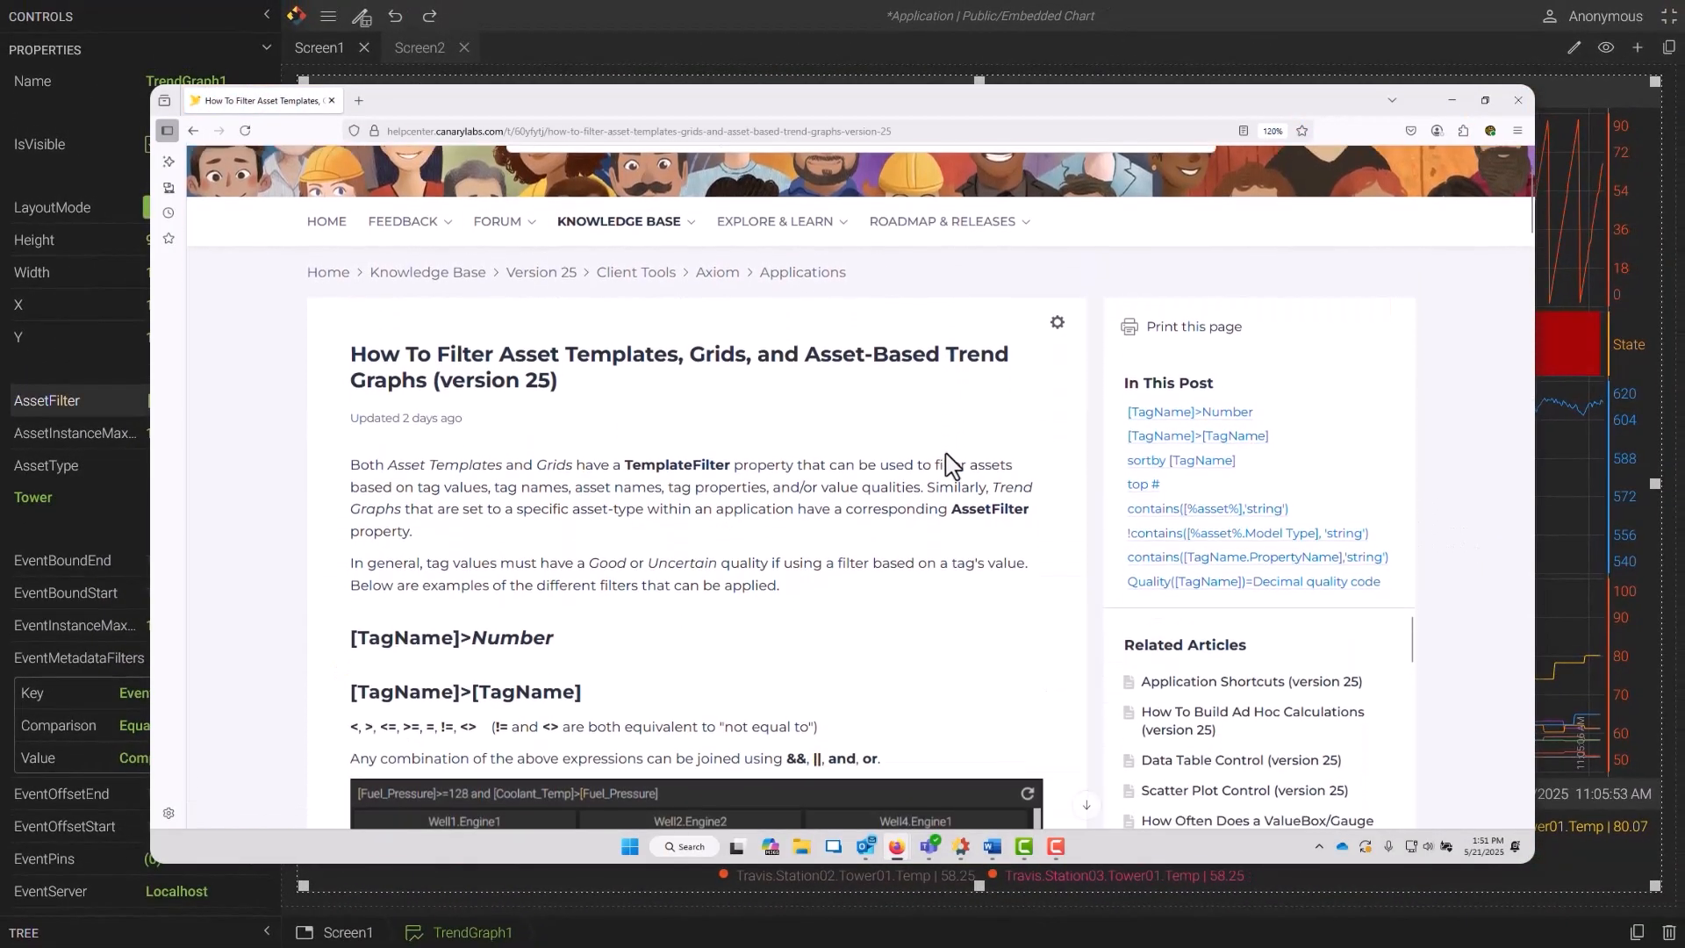
{"action": "scroll", "coordinate": [946, 455], "scroll_direction": "down", "scroll_amount": 3}
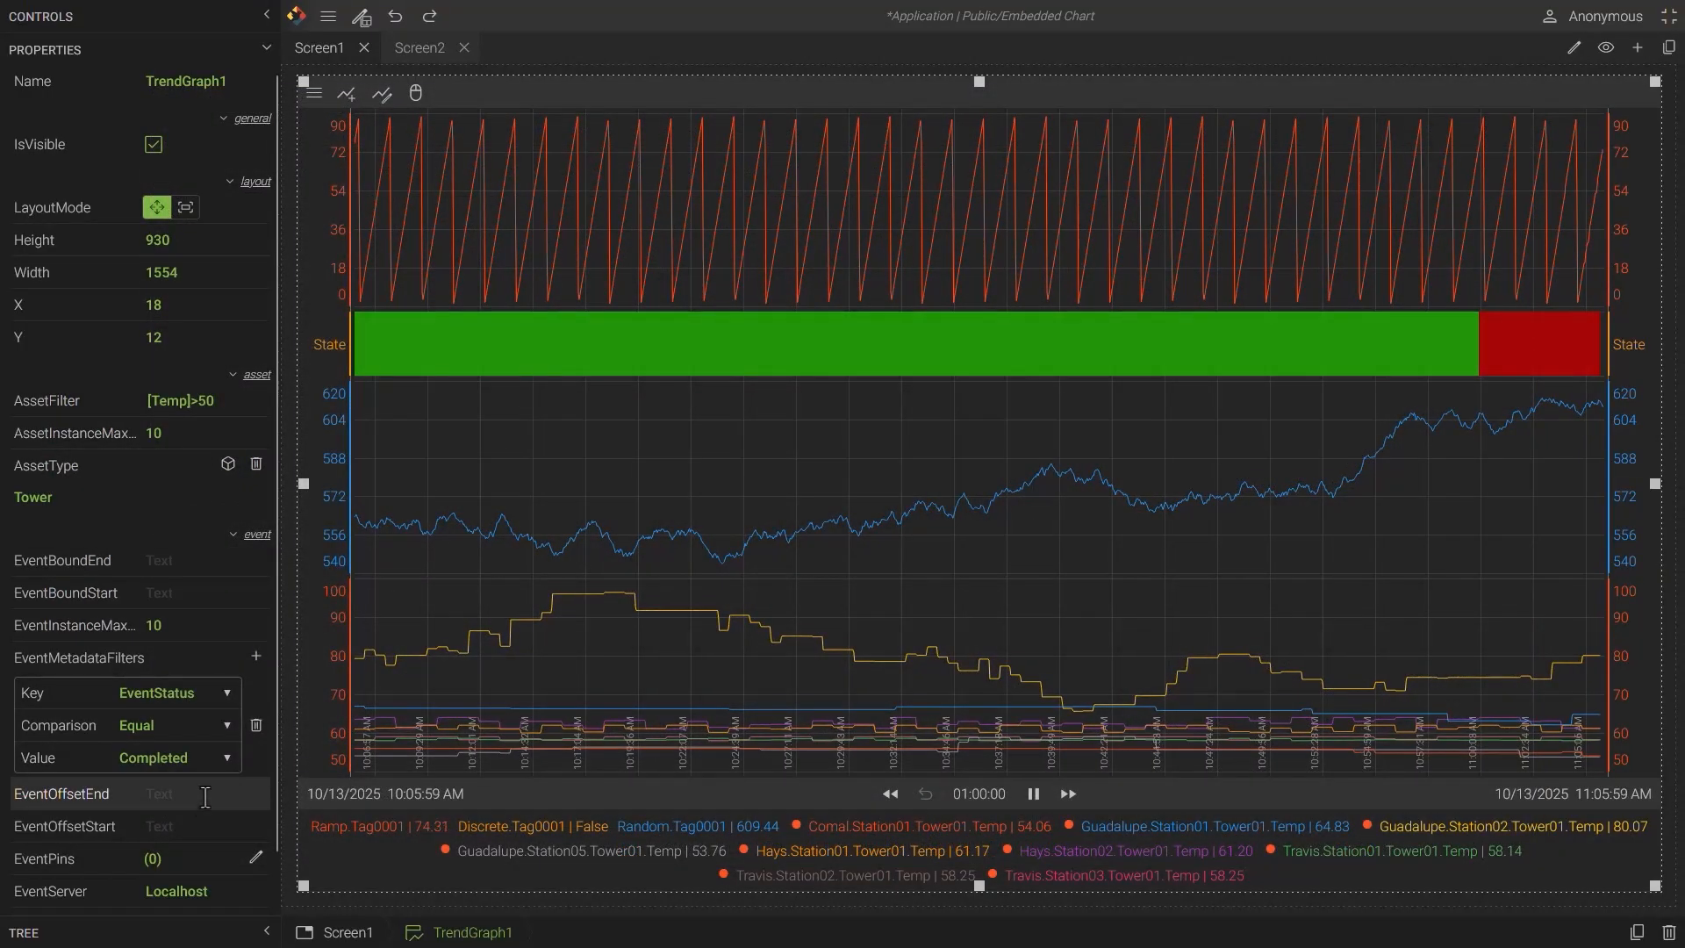
- On Screen2, select the trend graph and set its EventTypes to Tower Temp > 80
{"action": "left_click", "coordinate": [421, 55]}
{"action": "left_click", "coordinate": [516, 124]}
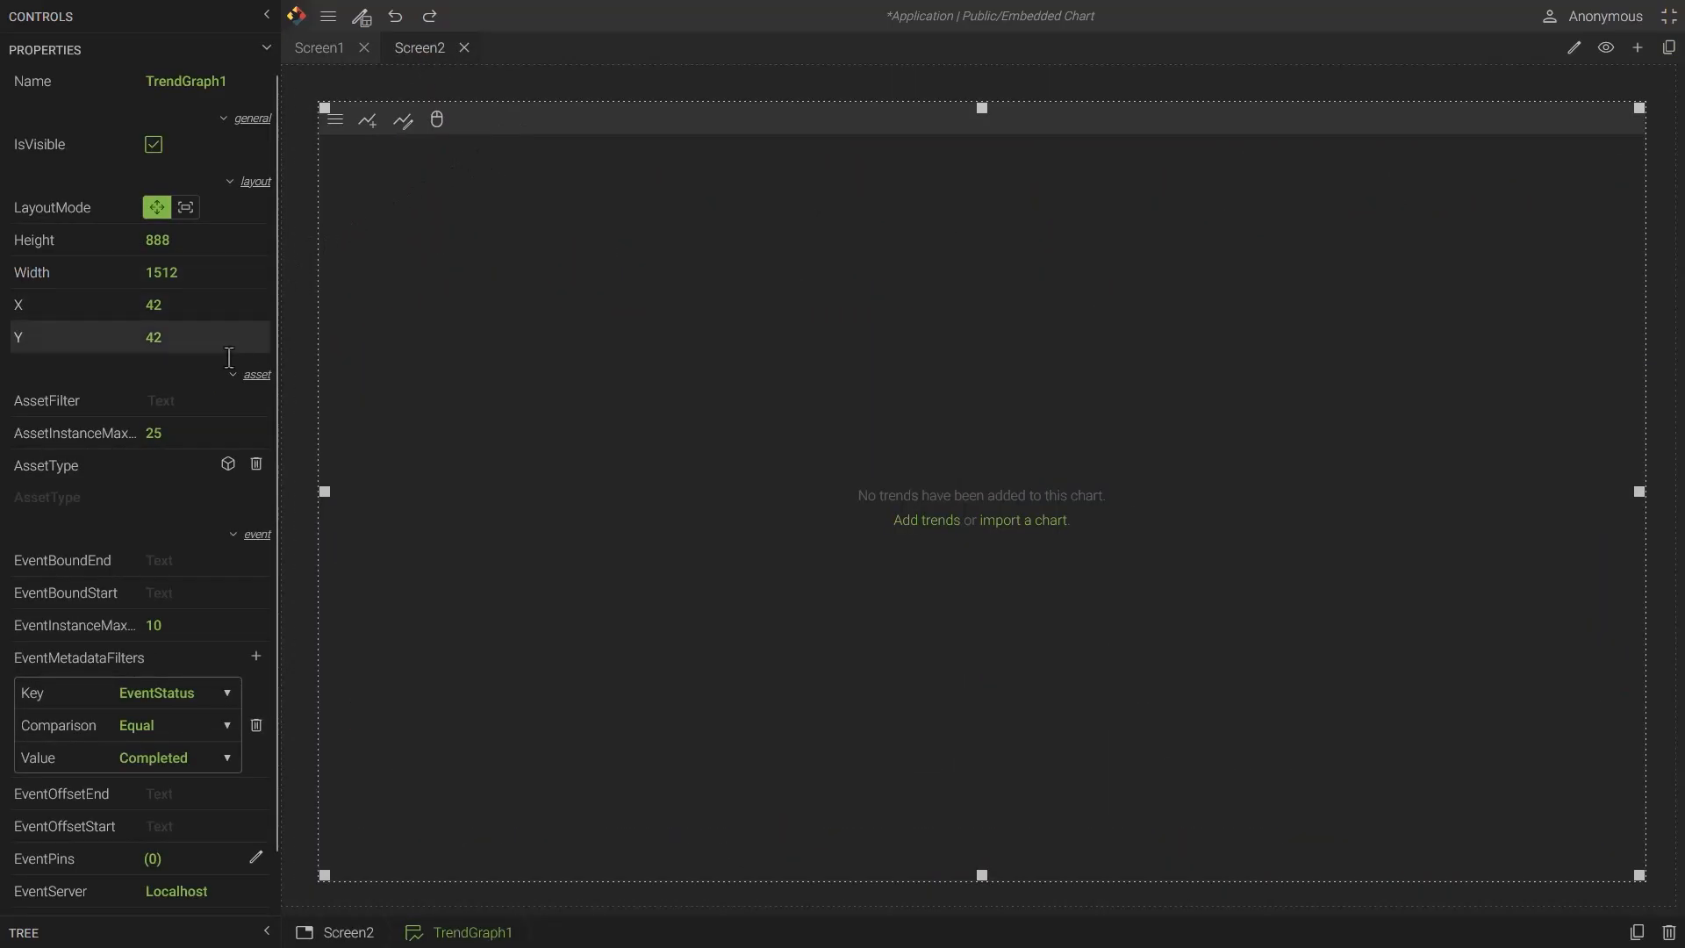
{"action": "scroll", "coordinate": [229, 482], "scroll_direction": "down", "scroll_amount": 1}
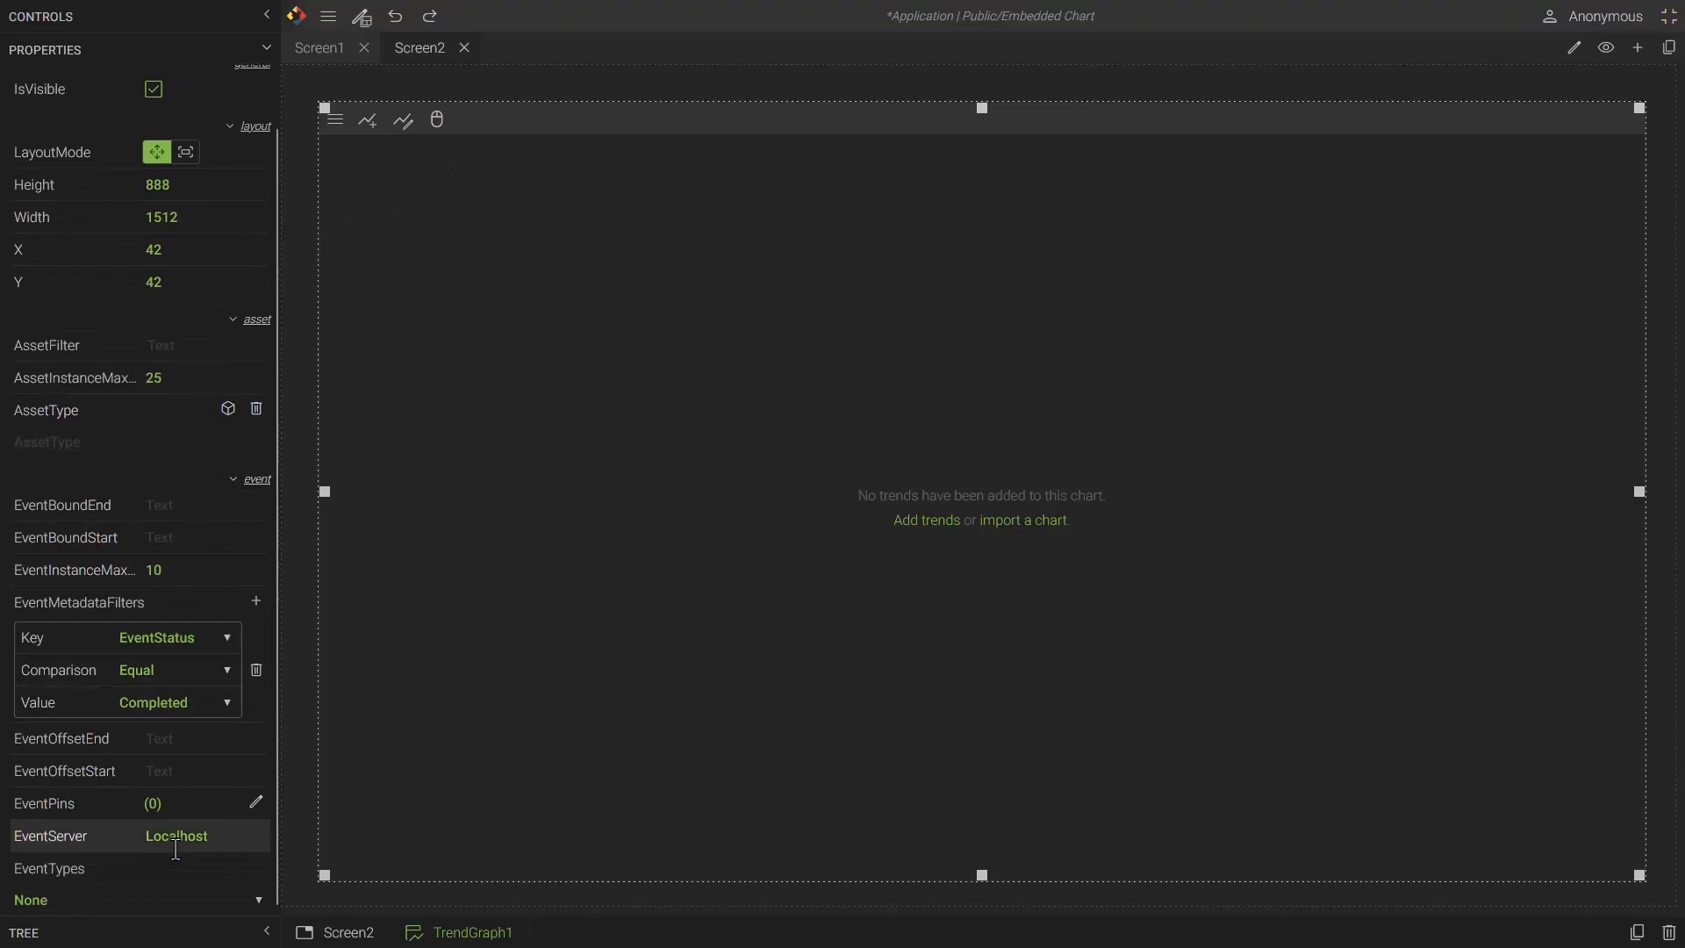
{"action": "left_click", "coordinate": [191, 910]}
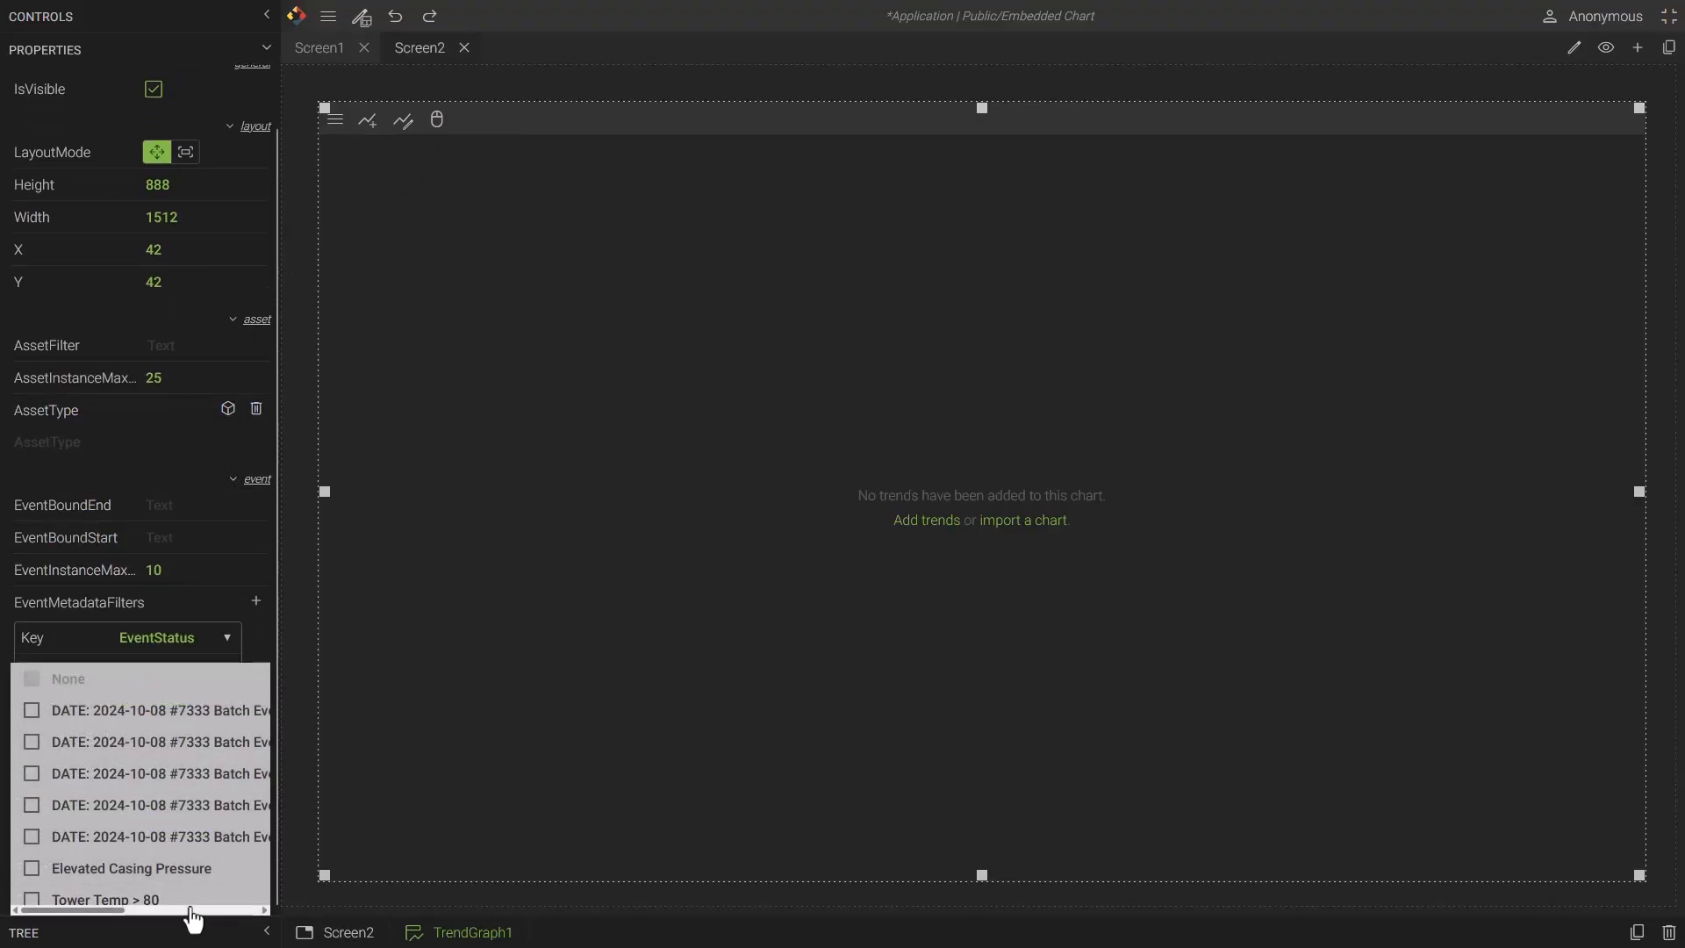
{"action": "left_click", "coordinate": [192, 904]}
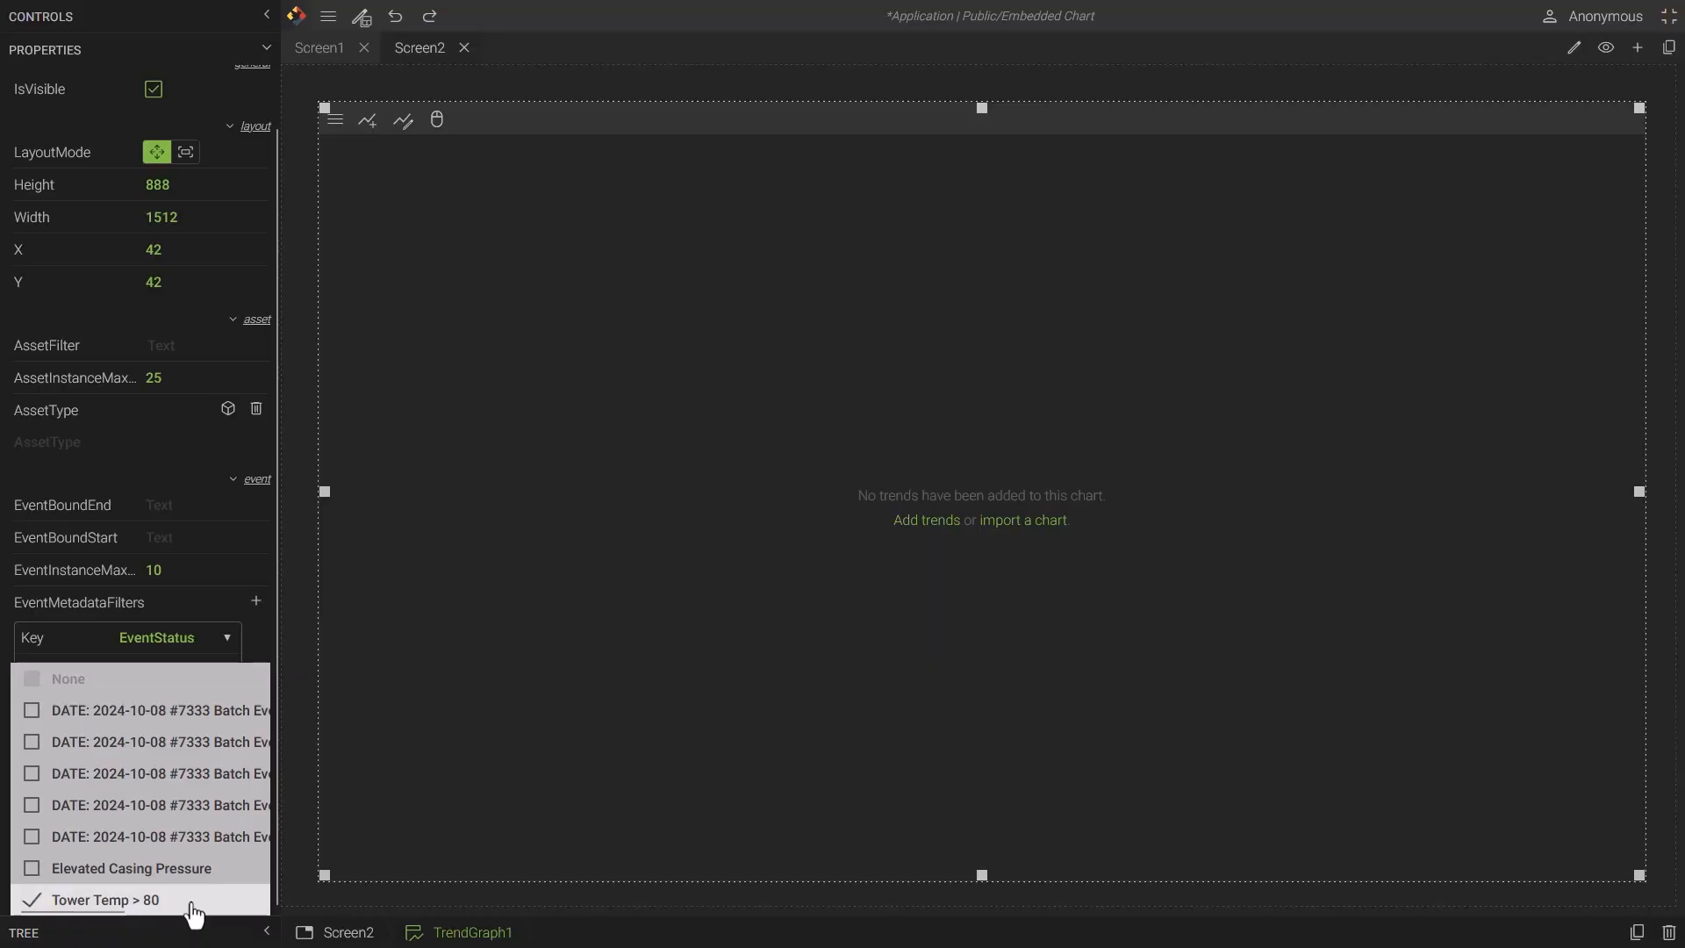
- Add the Capacity and Temp view tags to the Screen2 trend graph
{"action": "left_click", "coordinate": [939, 530]}
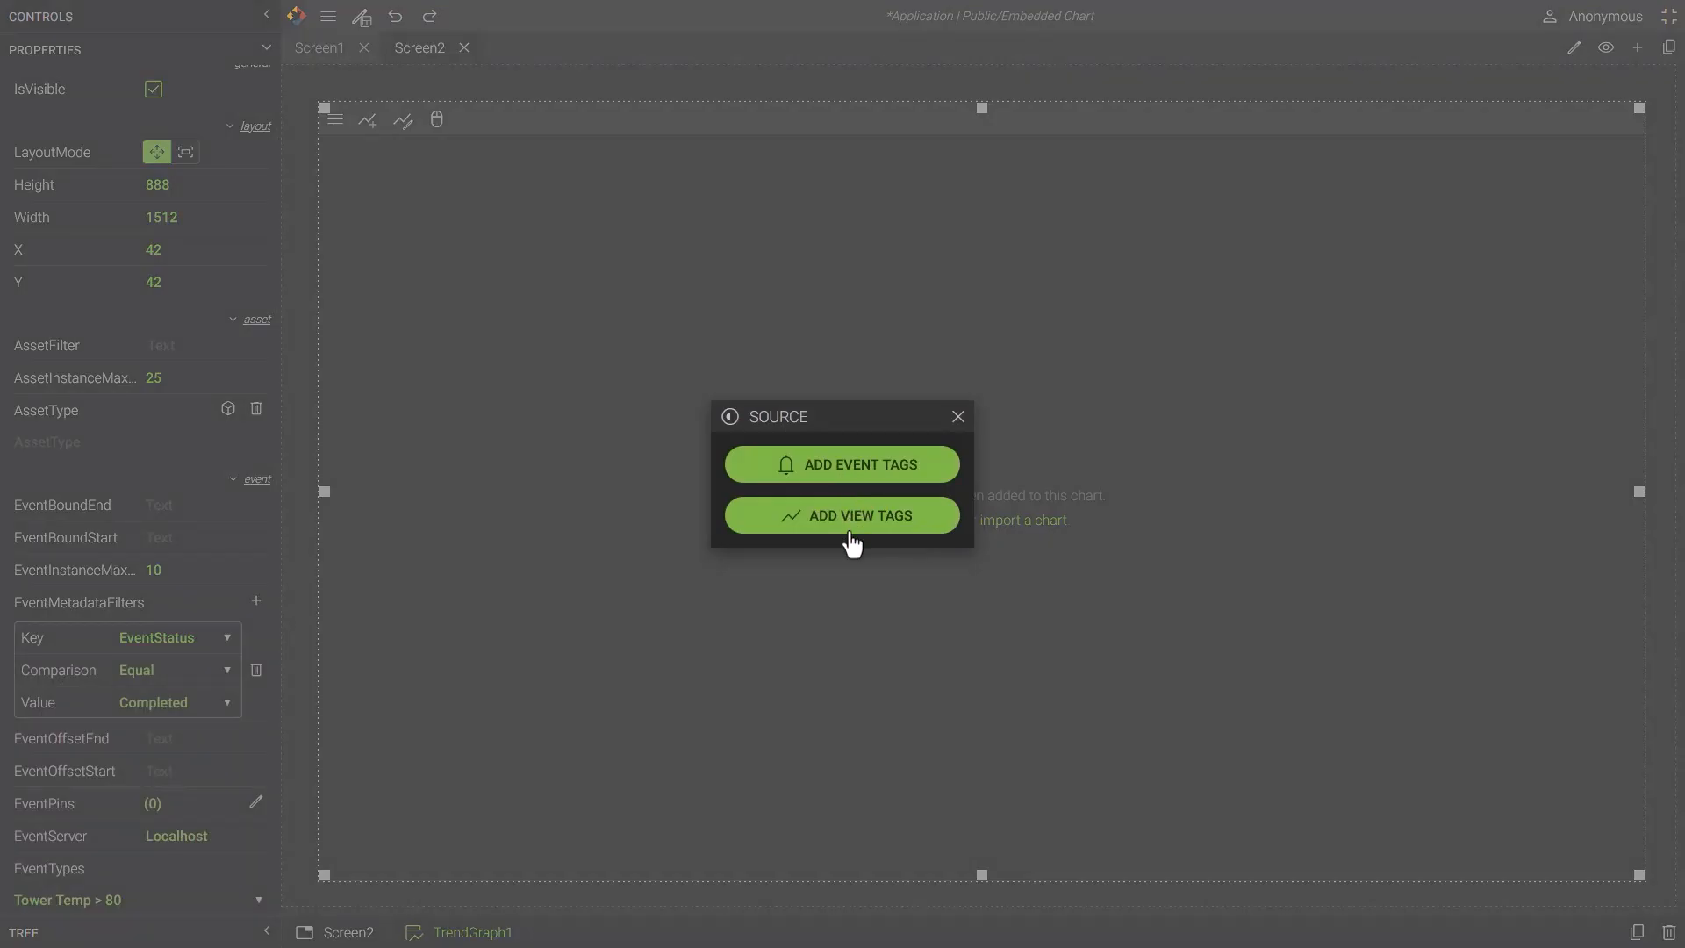
{"action": "left_click", "coordinate": [846, 481]}
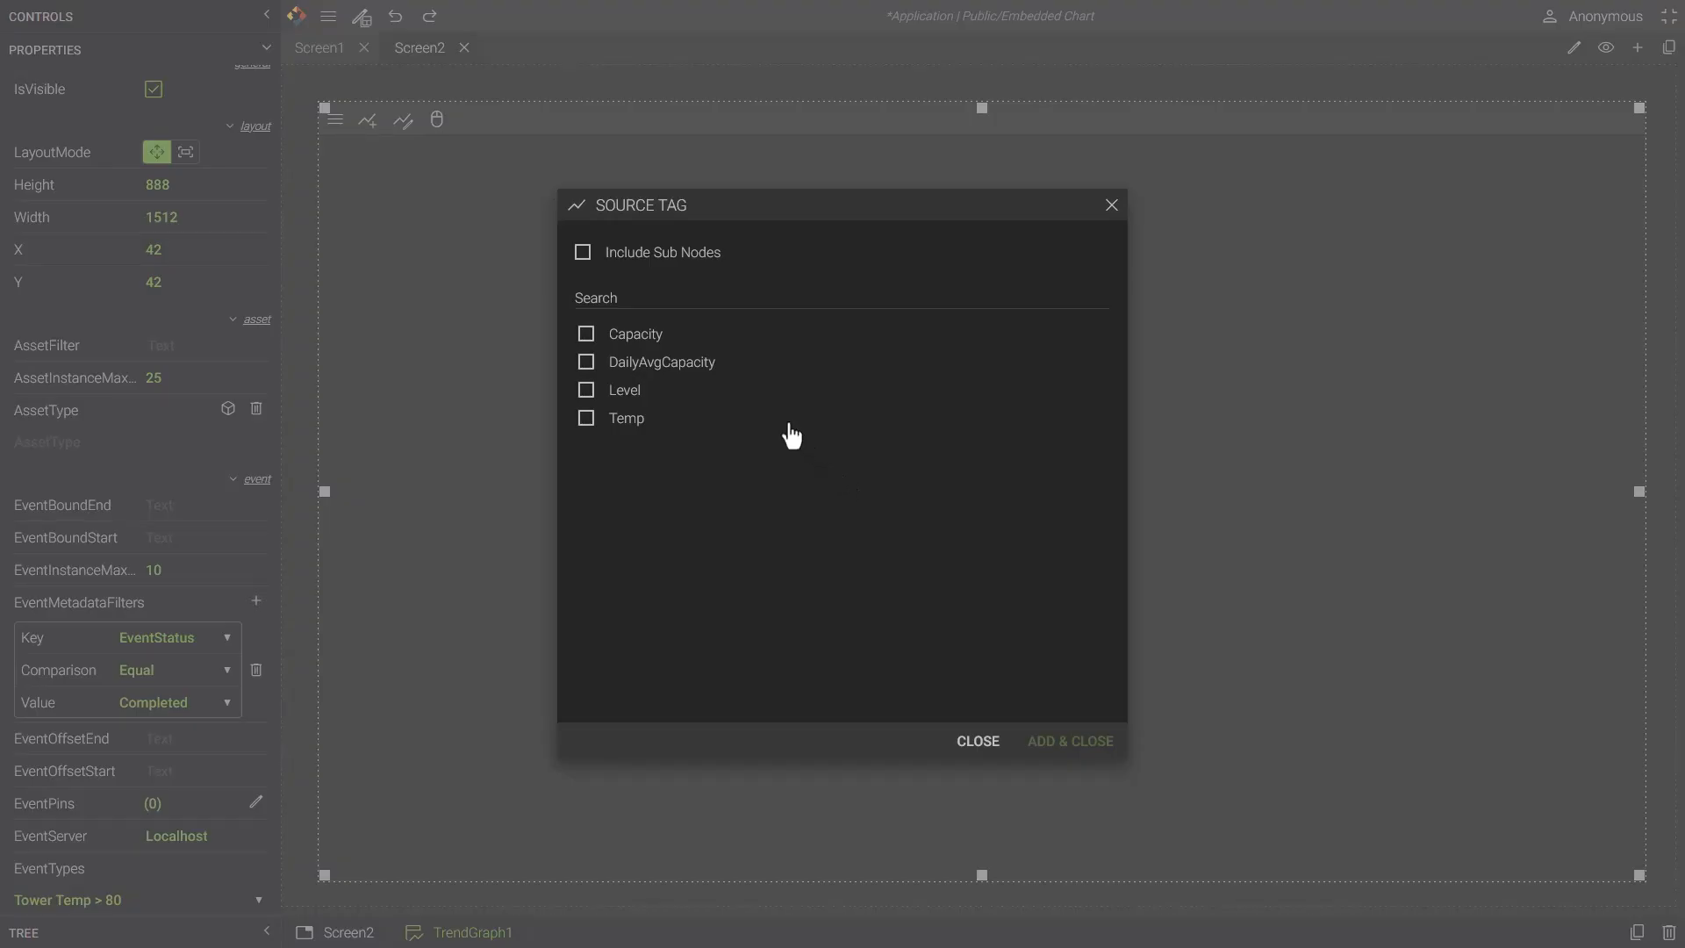
{"action": "left_click", "coordinate": [585, 333]}
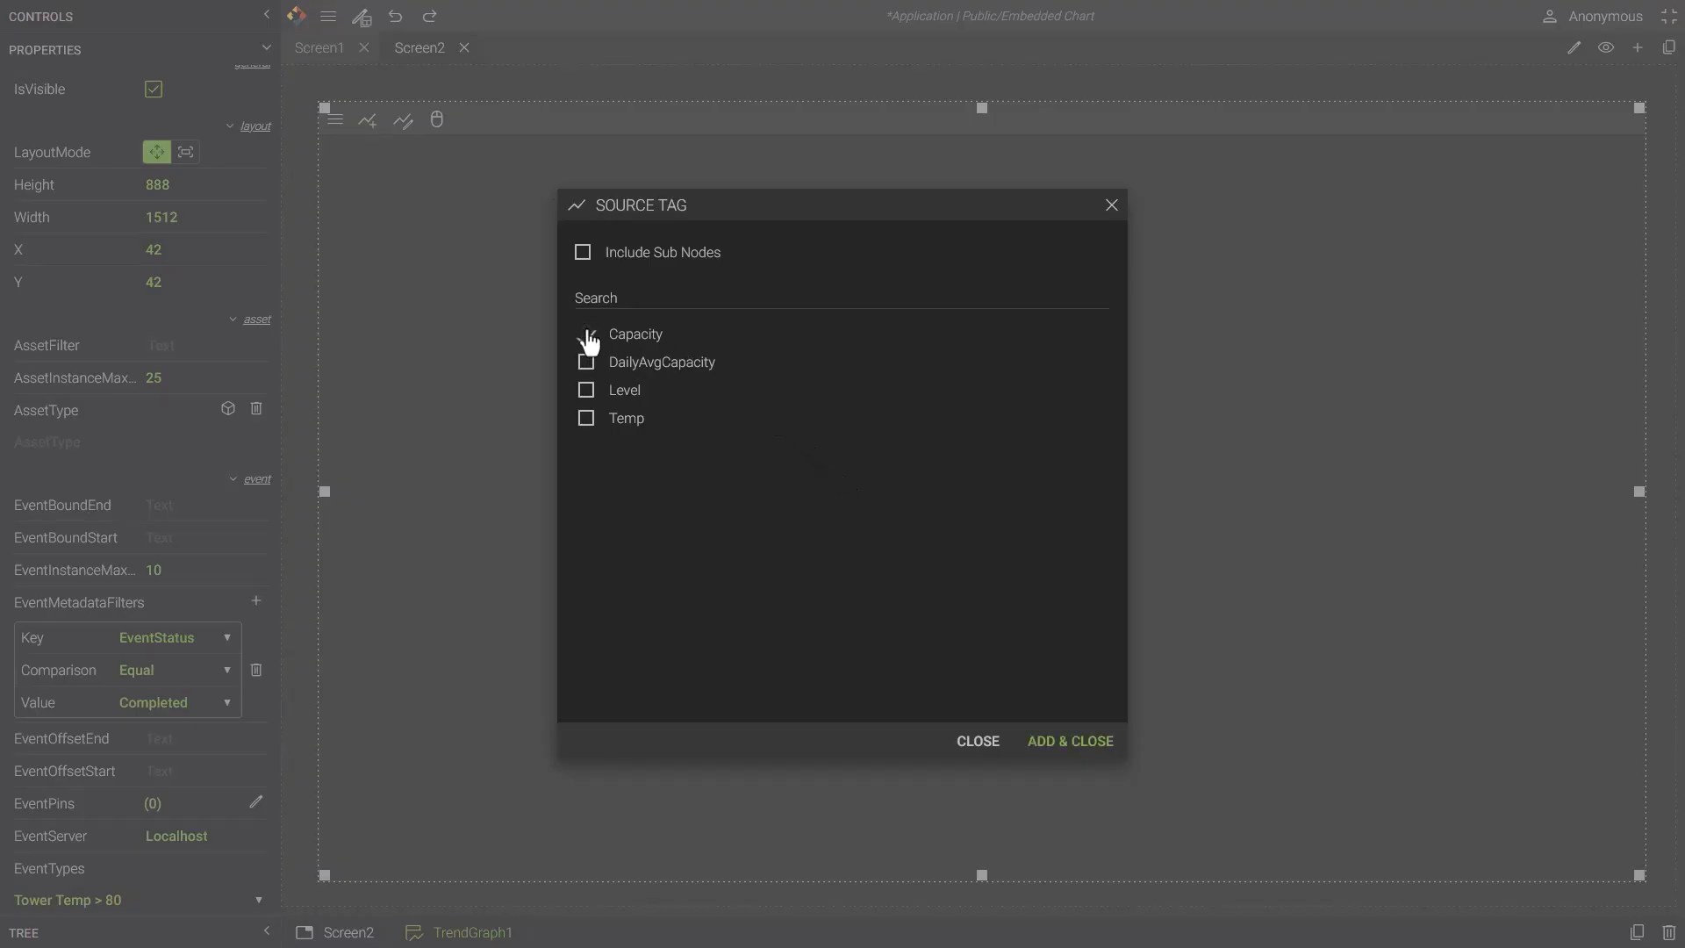
{"action": "left_click", "coordinate": [586, 418]}
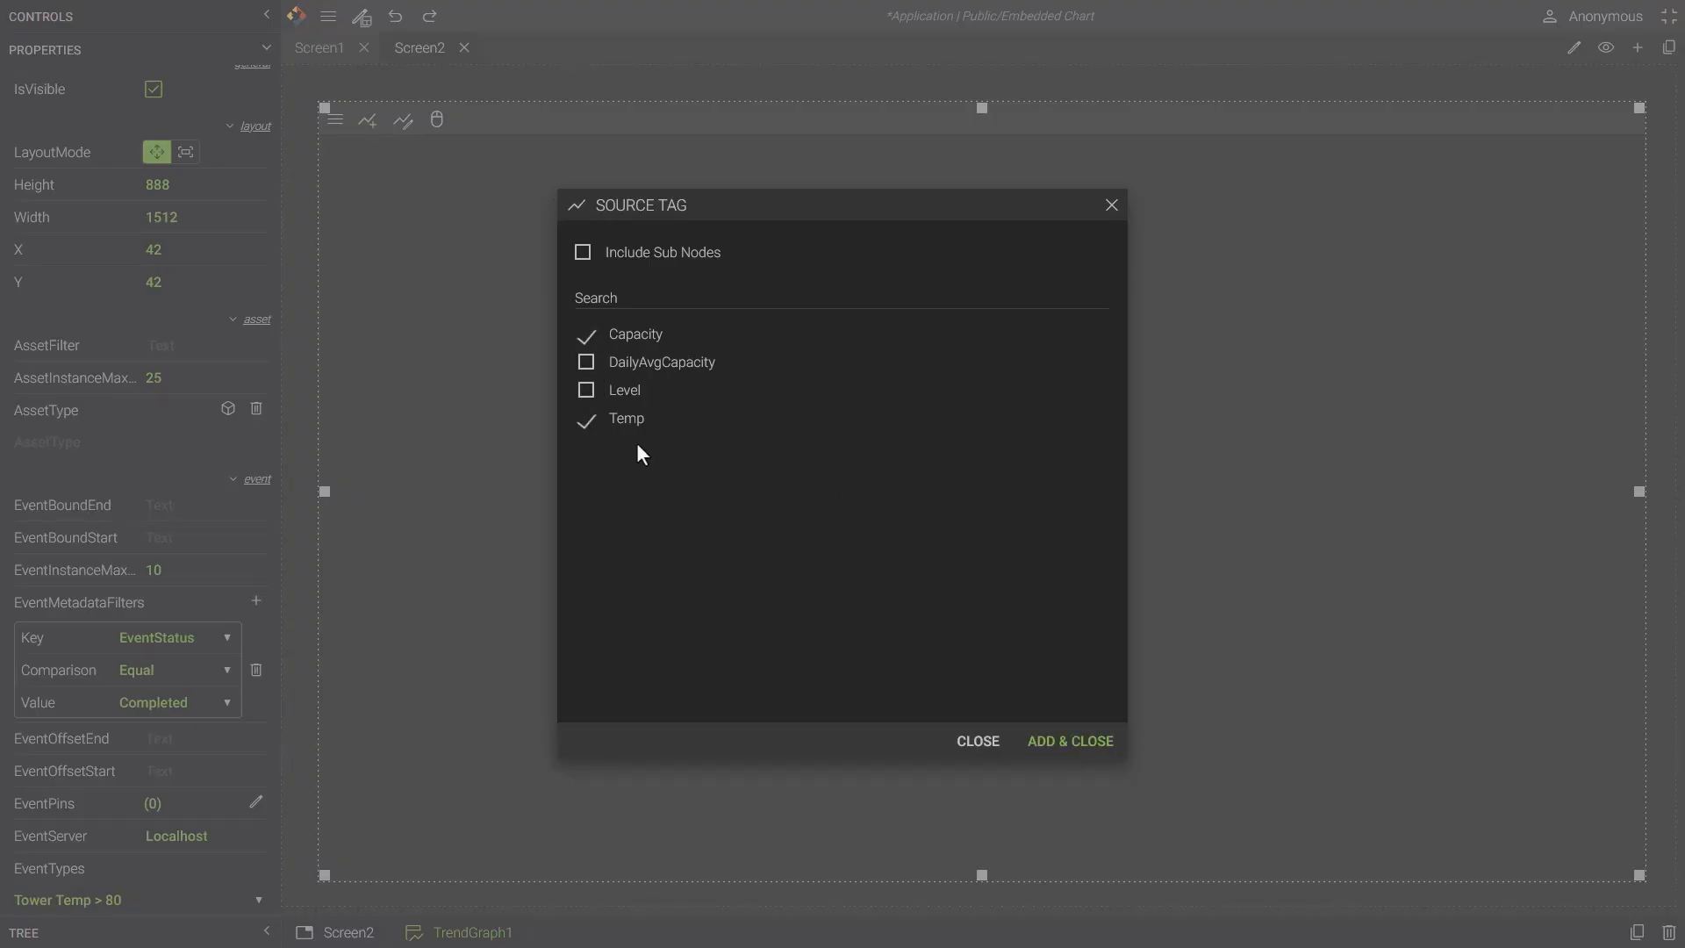
{"action": "left_click", "coordinate": [1057, 741]}
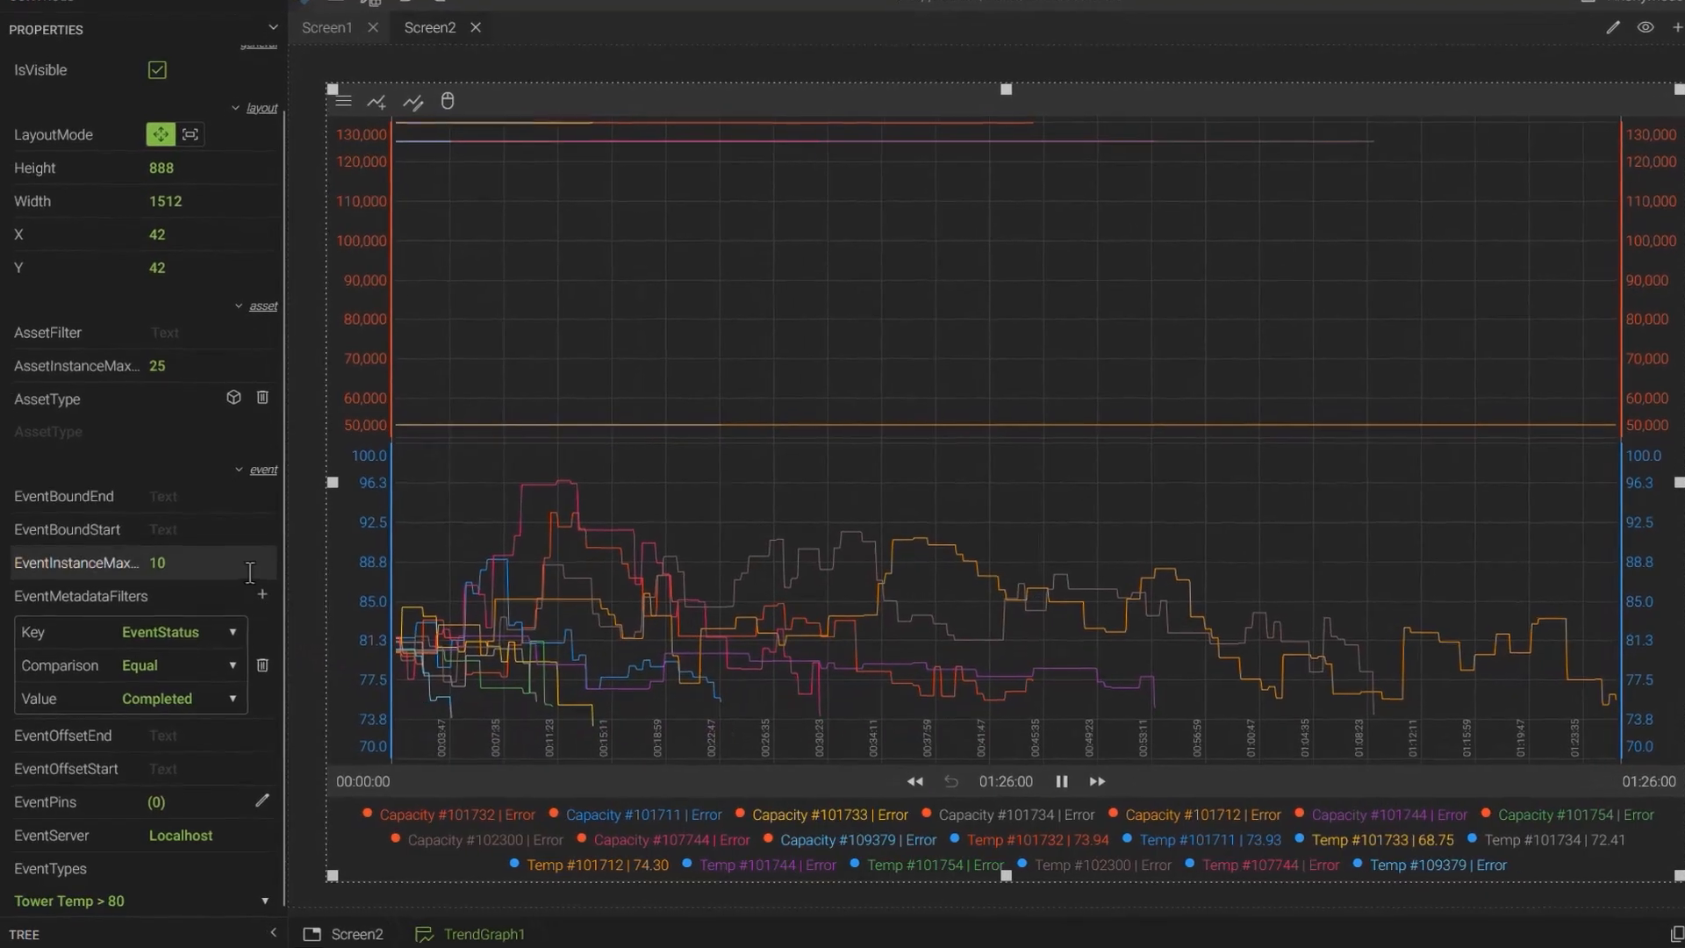
- Set EventInstanceMax to 25 and EventBoundStart to 10/4/2025 7:00PM
{"action": "left_click", "coordinate": [248, 566]}
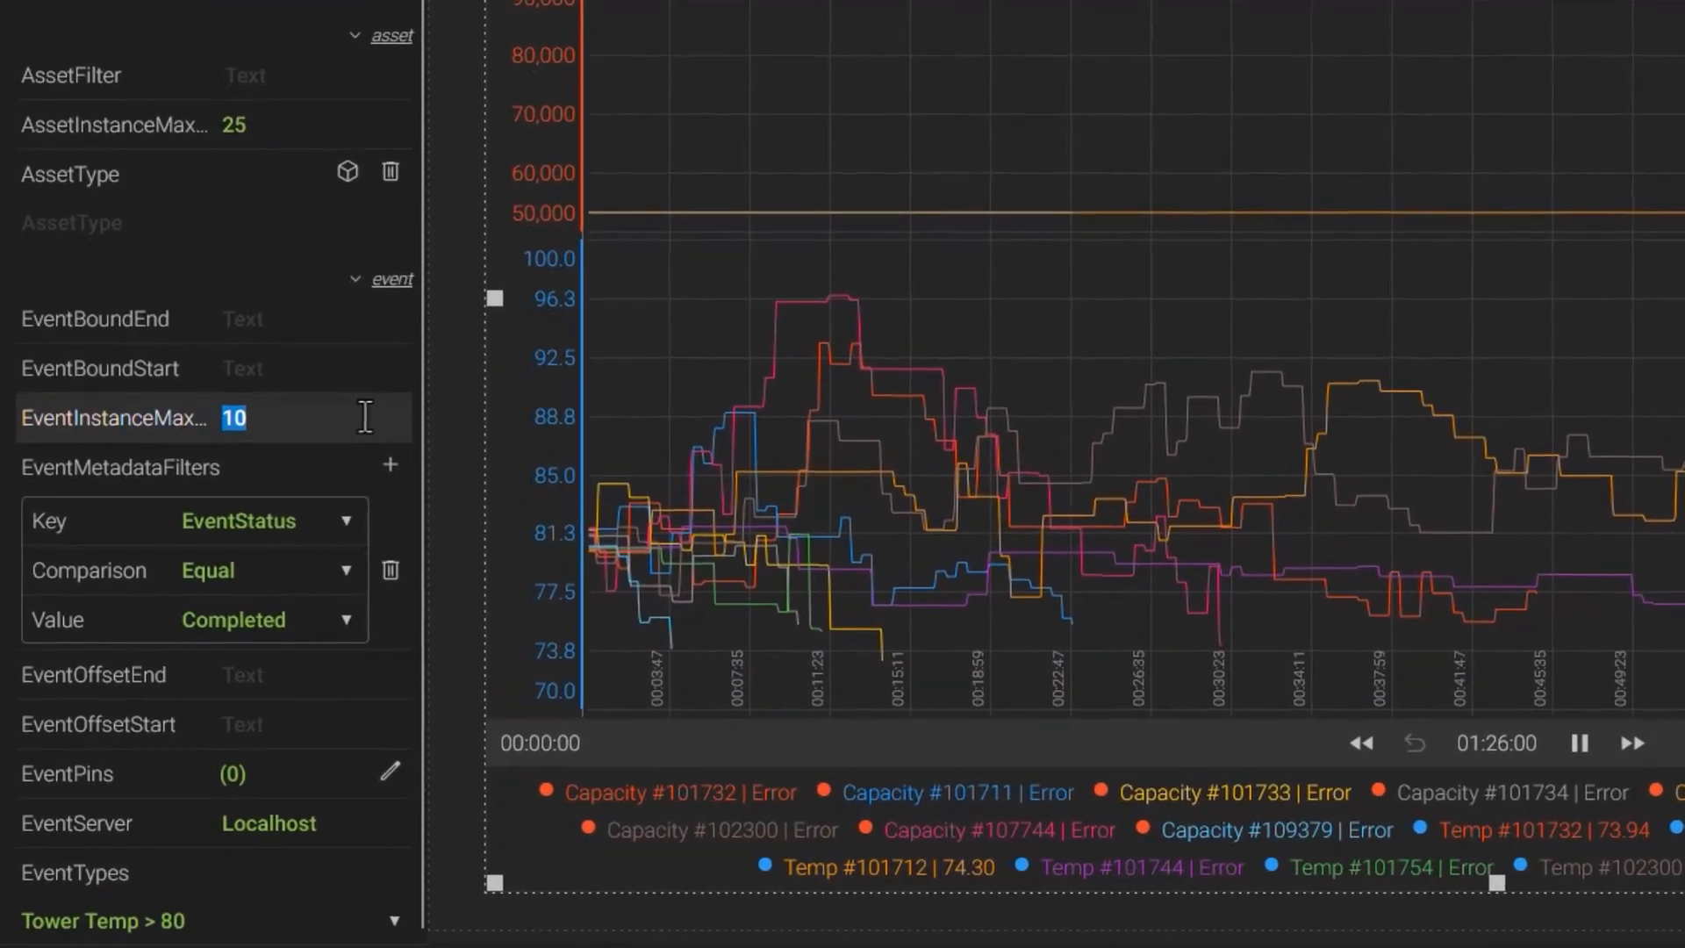
{"action": "type", "text": "25"}
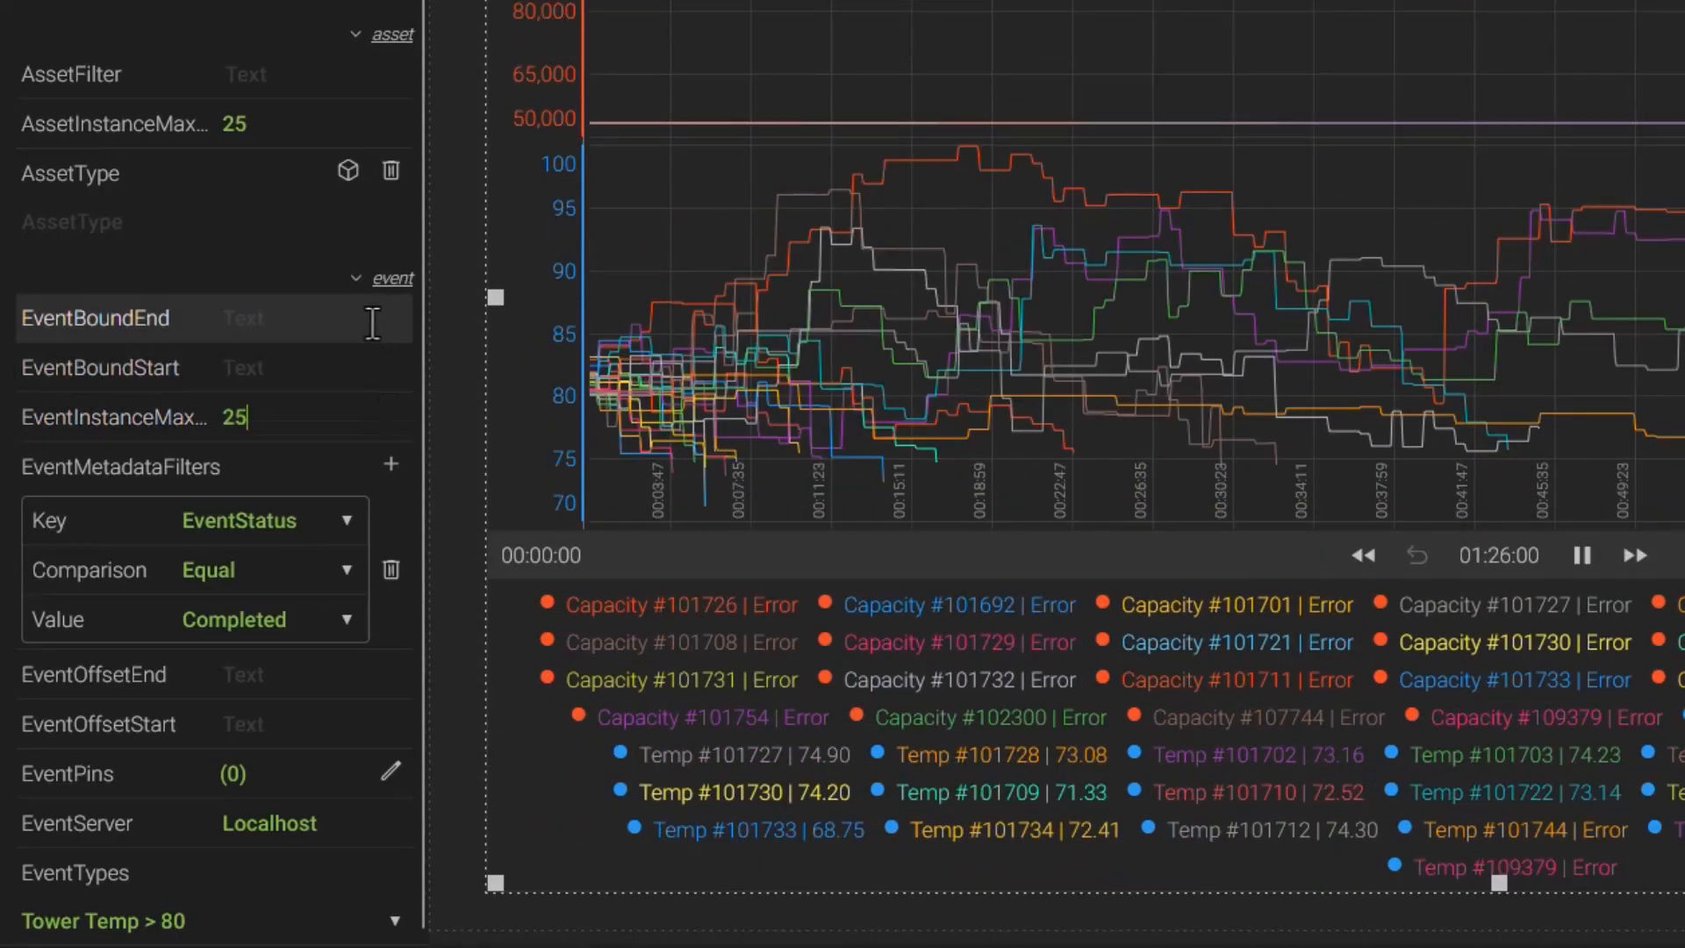
{"action": "left_click", "coordinate": [364, 367]}
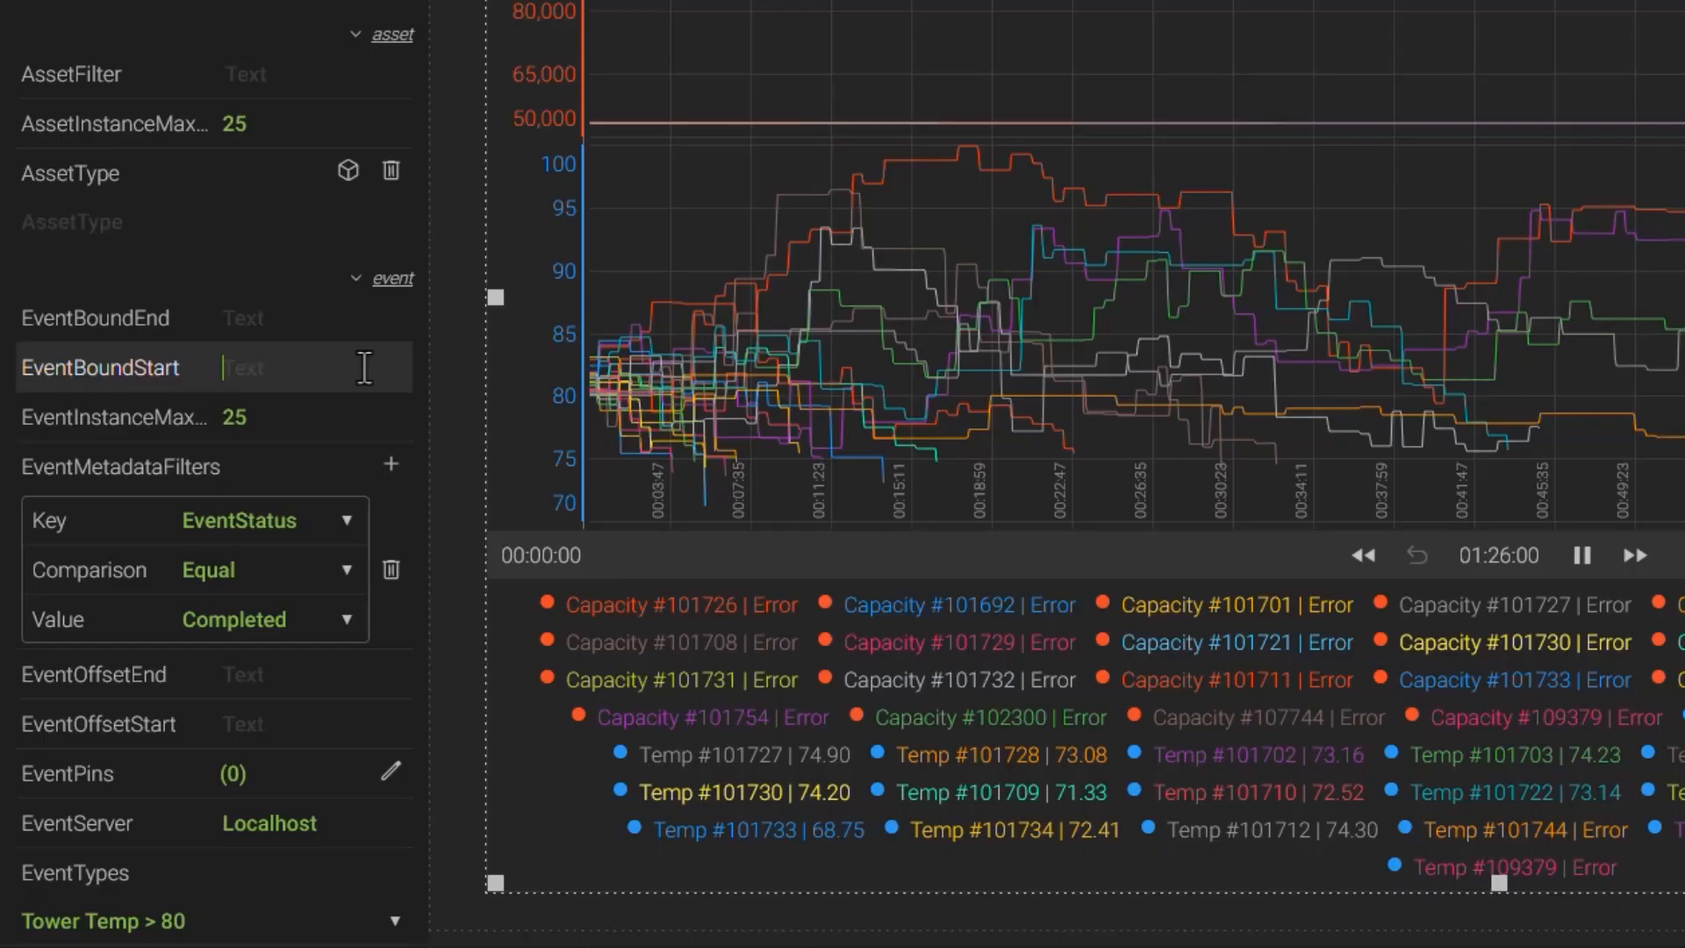
{"action": "type", "text": "10/4/2025 7:00PM"}
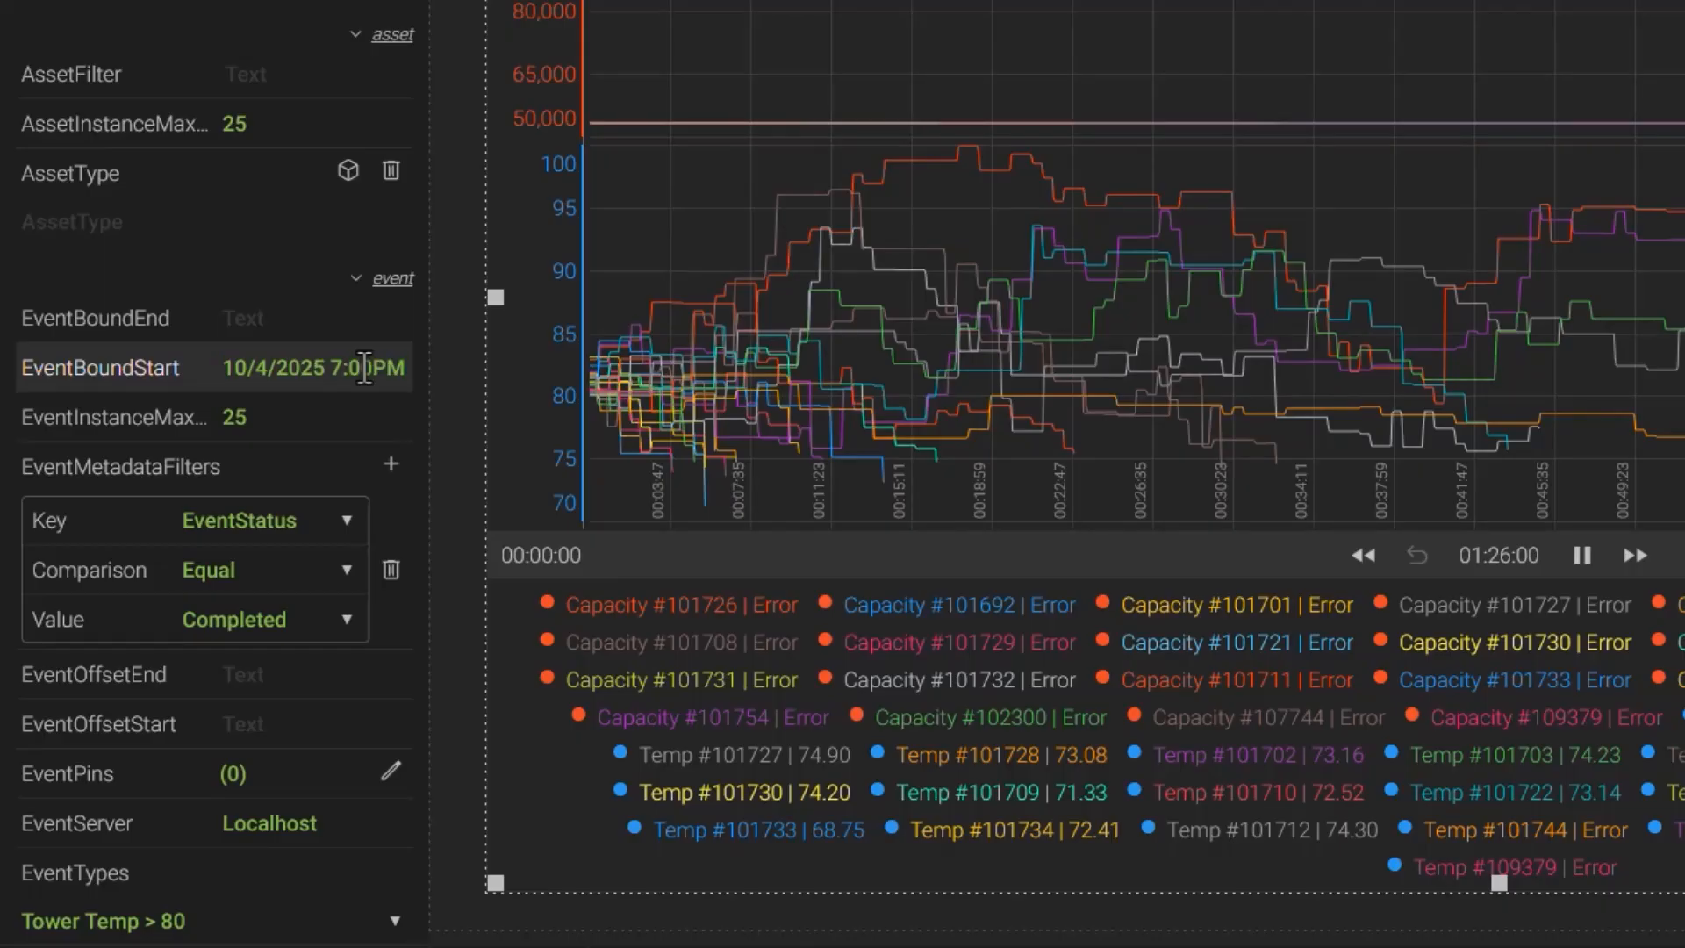
- Set the trend graph's EventBoundEnd to d
{"action": "left_click", "coordinate": [358, 321]}
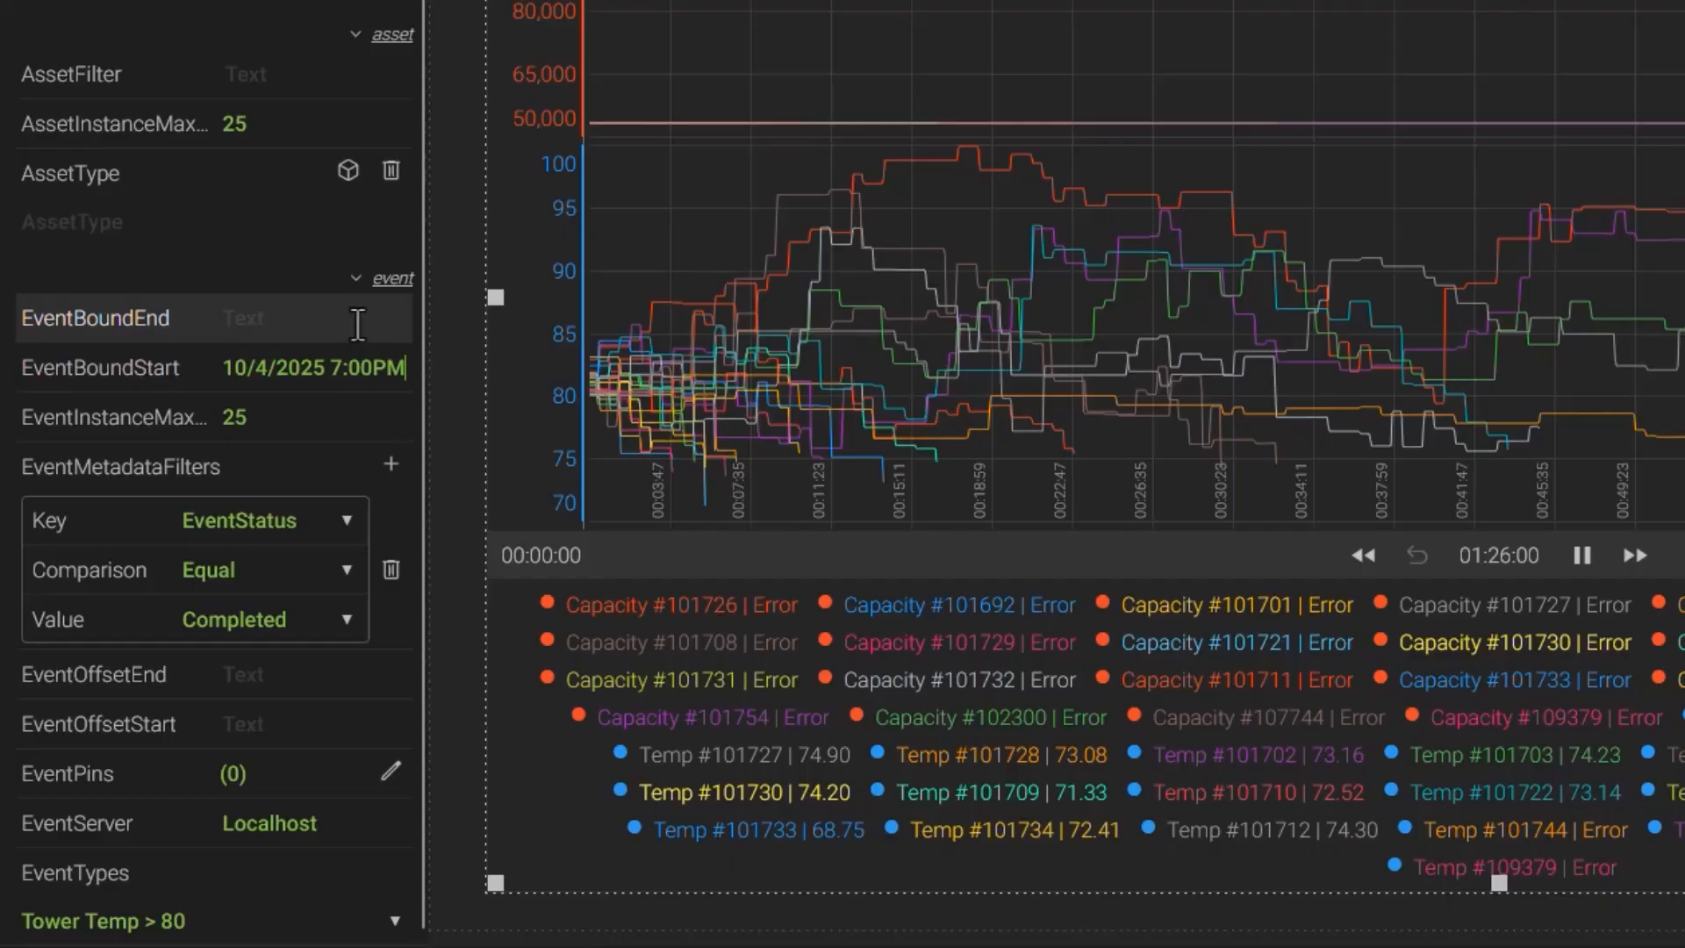
{"action": "type", "text": "day"}
{"action": "key", "text": "BackSpace"}
{"action": "key", "text": "BackSpace"}
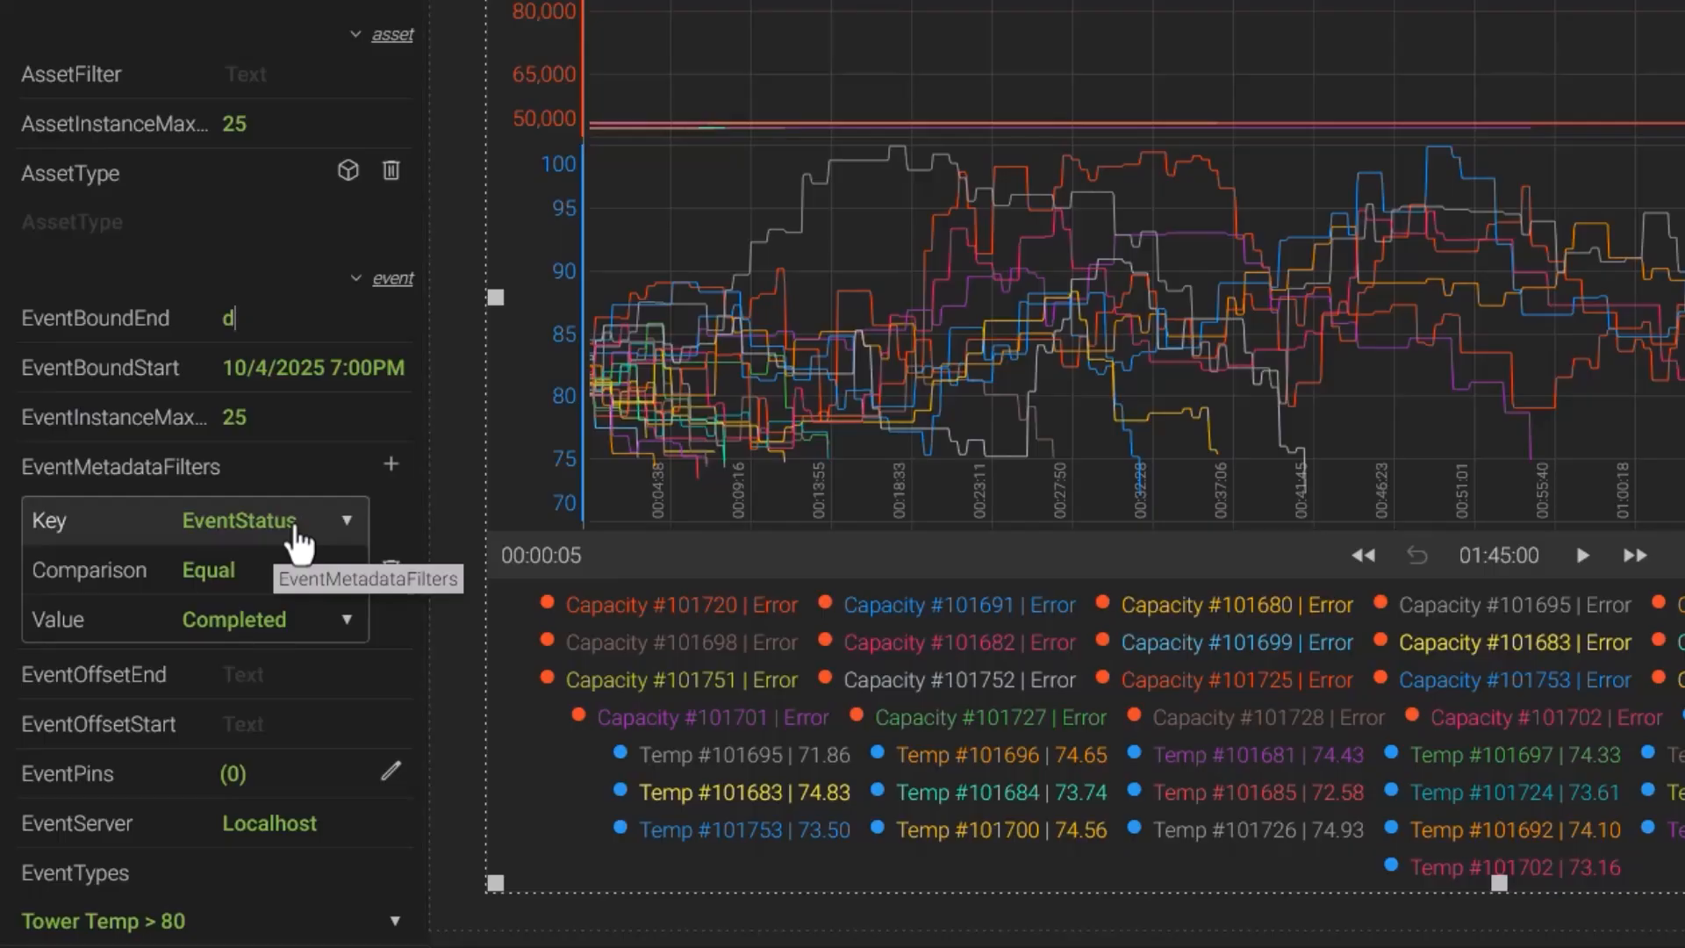
- Change the event metadata filter to EventDuration, comparison Greater, value 10m
{"action": "left_click", "coordinate": [299, 527]}
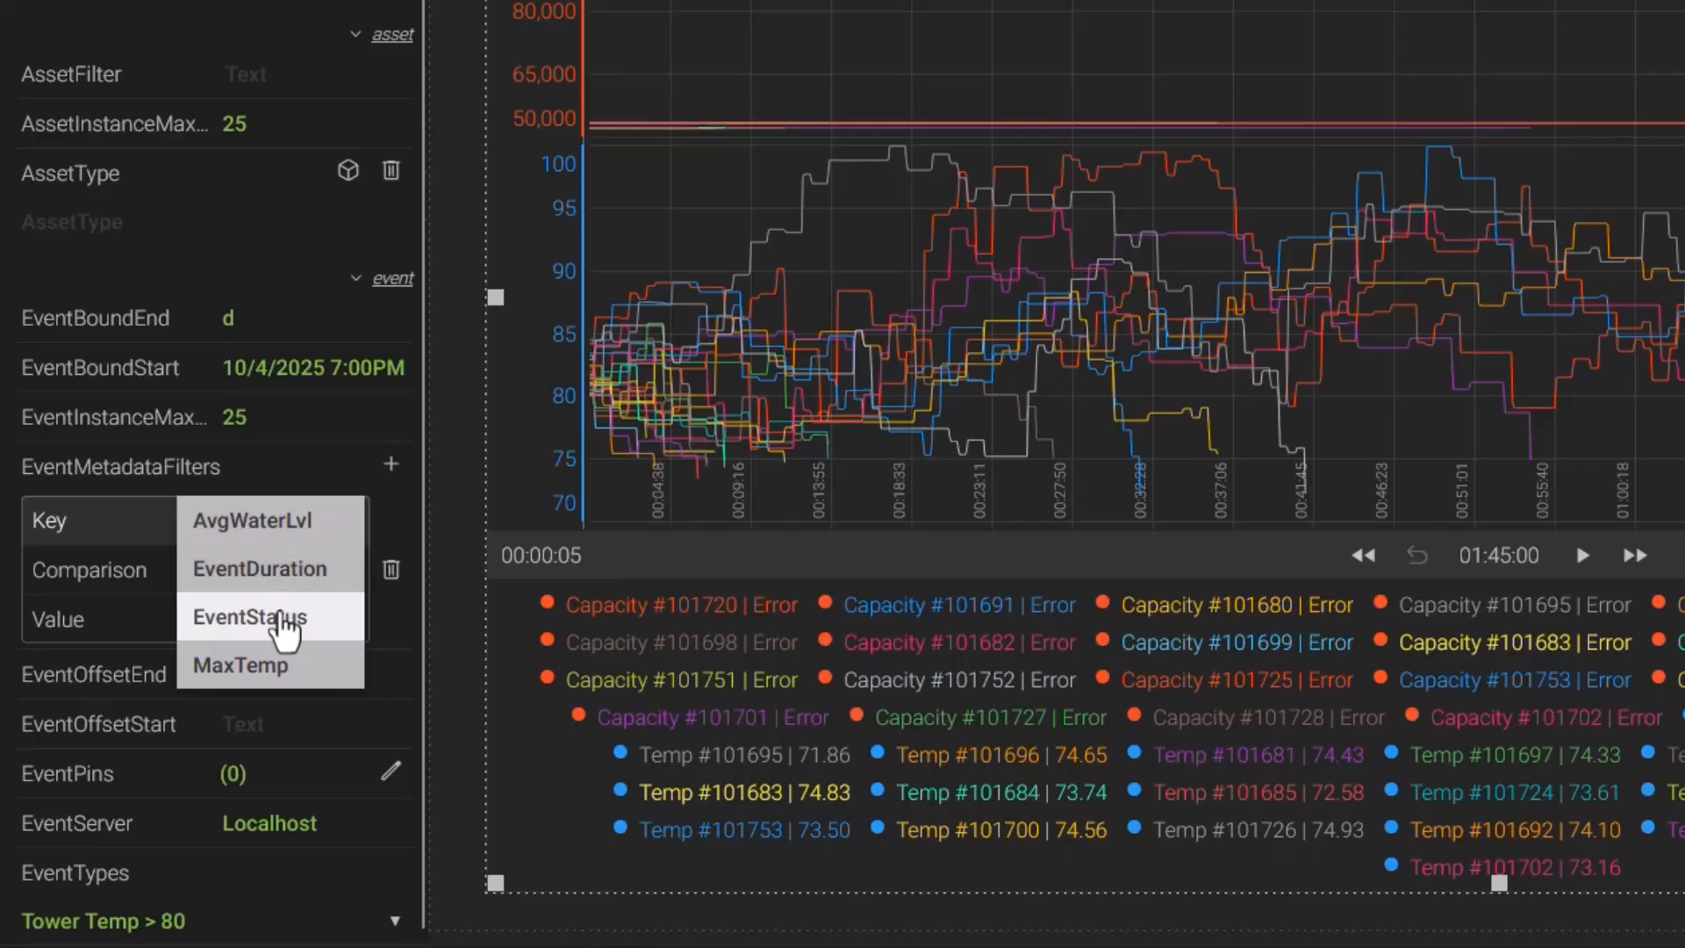
{"action": "left_click", "coordinate": [288, 618]}
{"action": "left_click", "coordinate": [310, 623]}
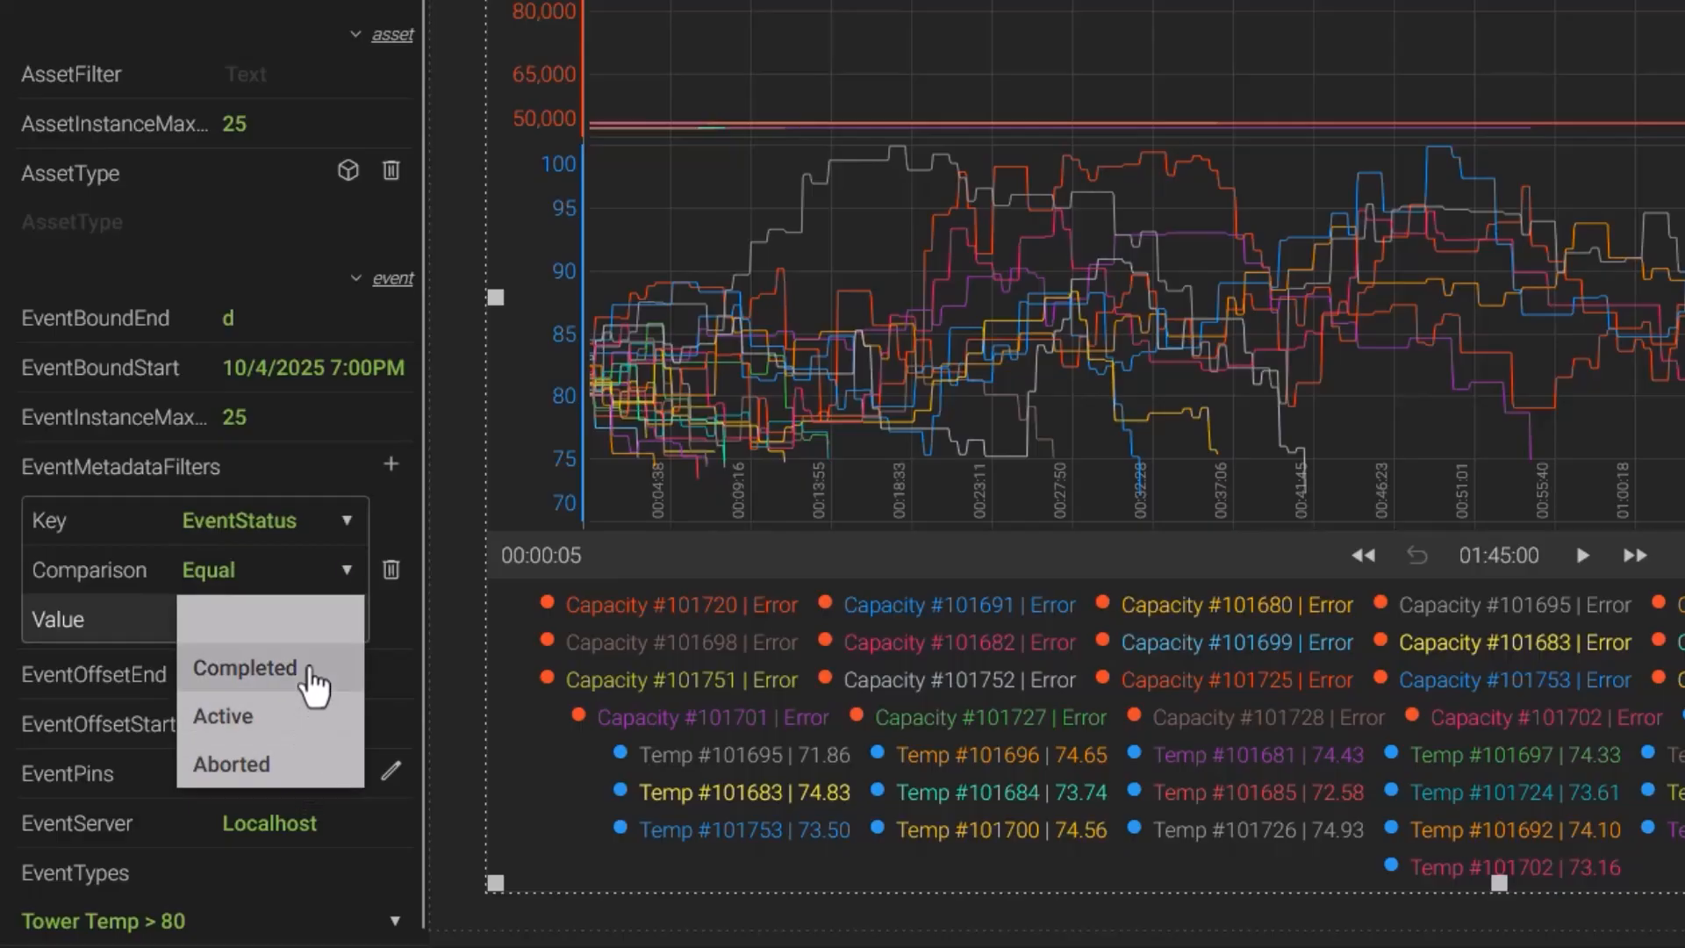
{"action": "left_click", "coordinate": [312, 681]}
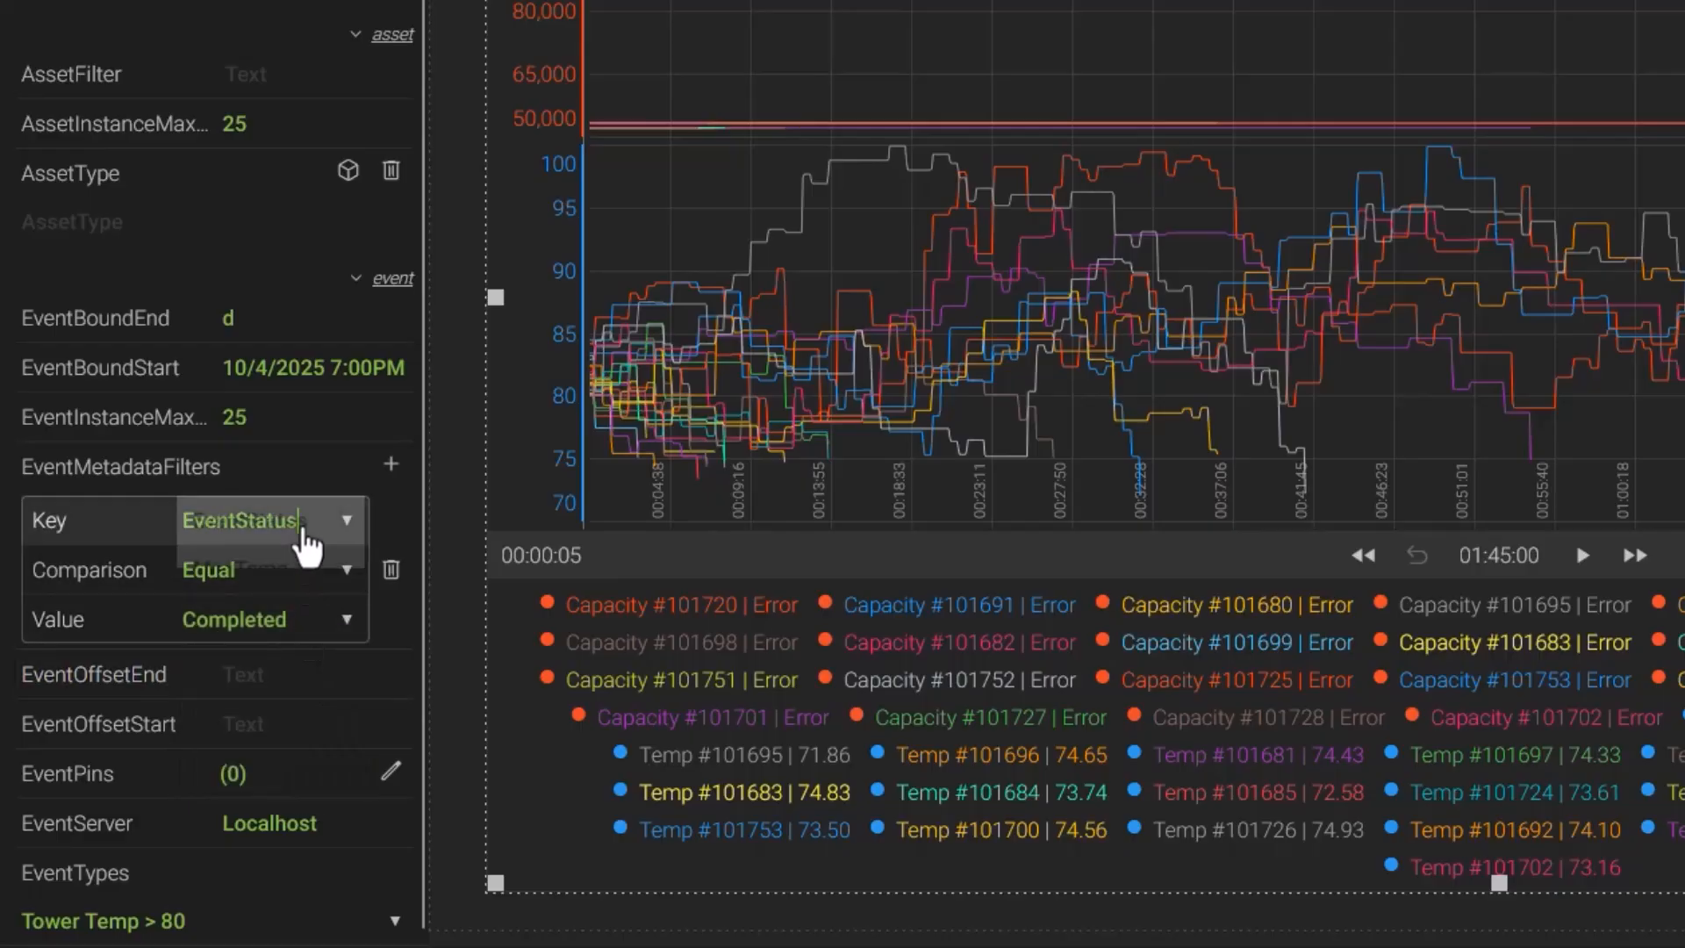
{"action": "left_click", "coordinate": [327, 523]}
{"action": "left_click", "coordinate": [292, 571]}
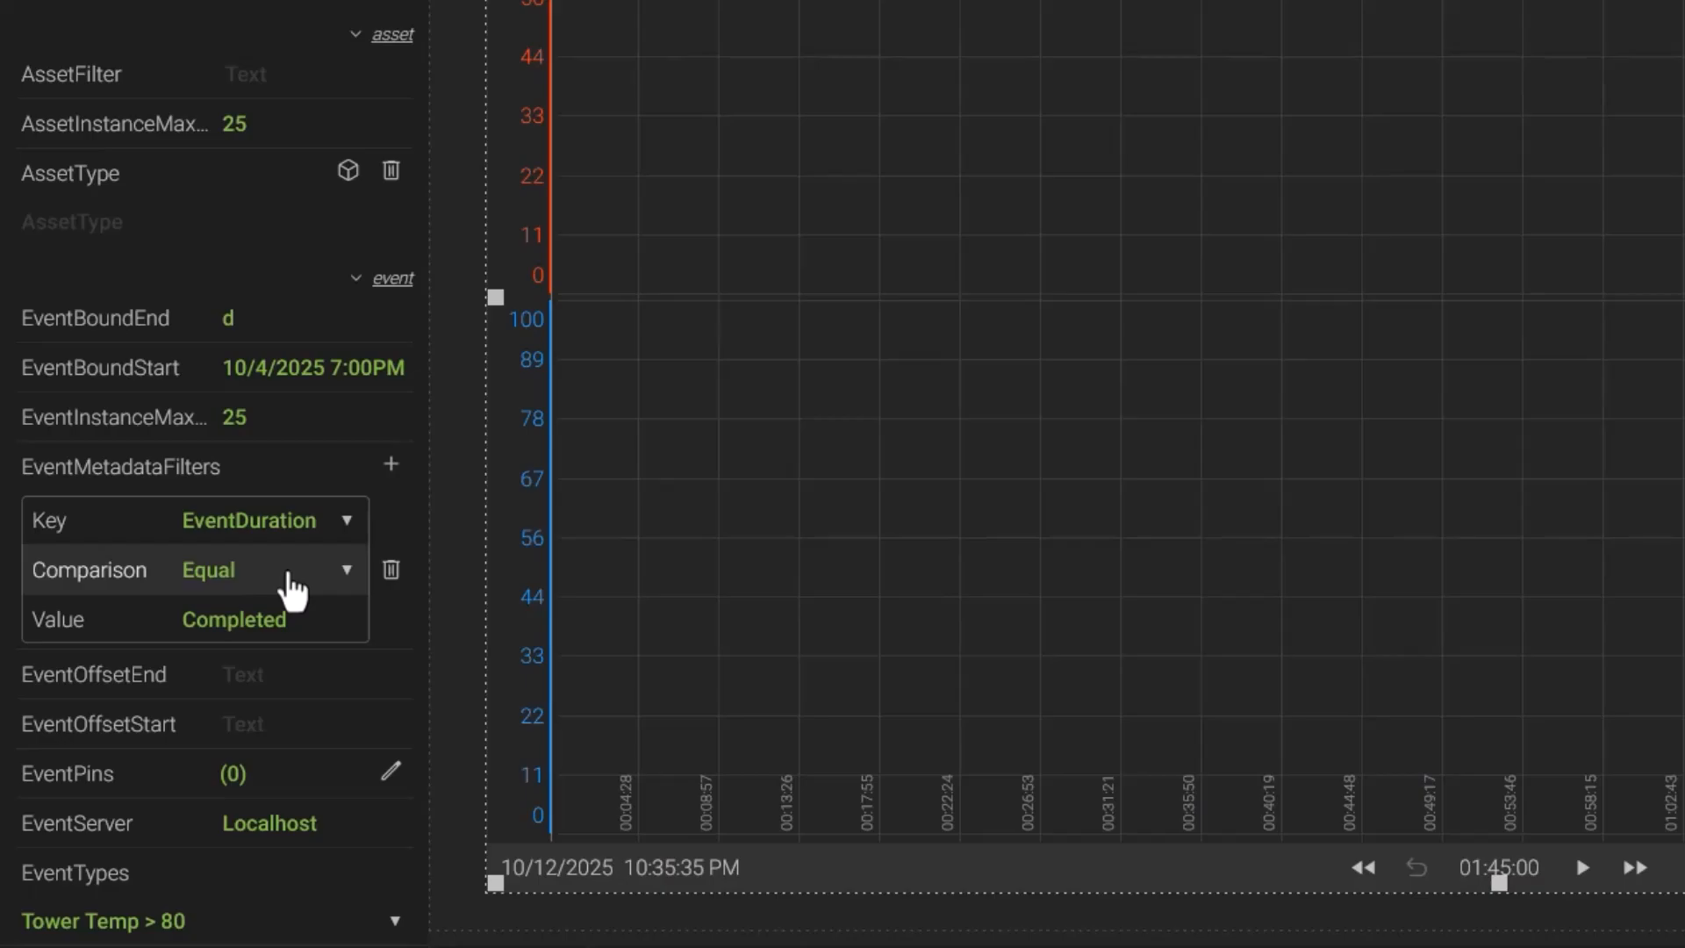
{"action": "left_click", "coordinate": [289, 581]}
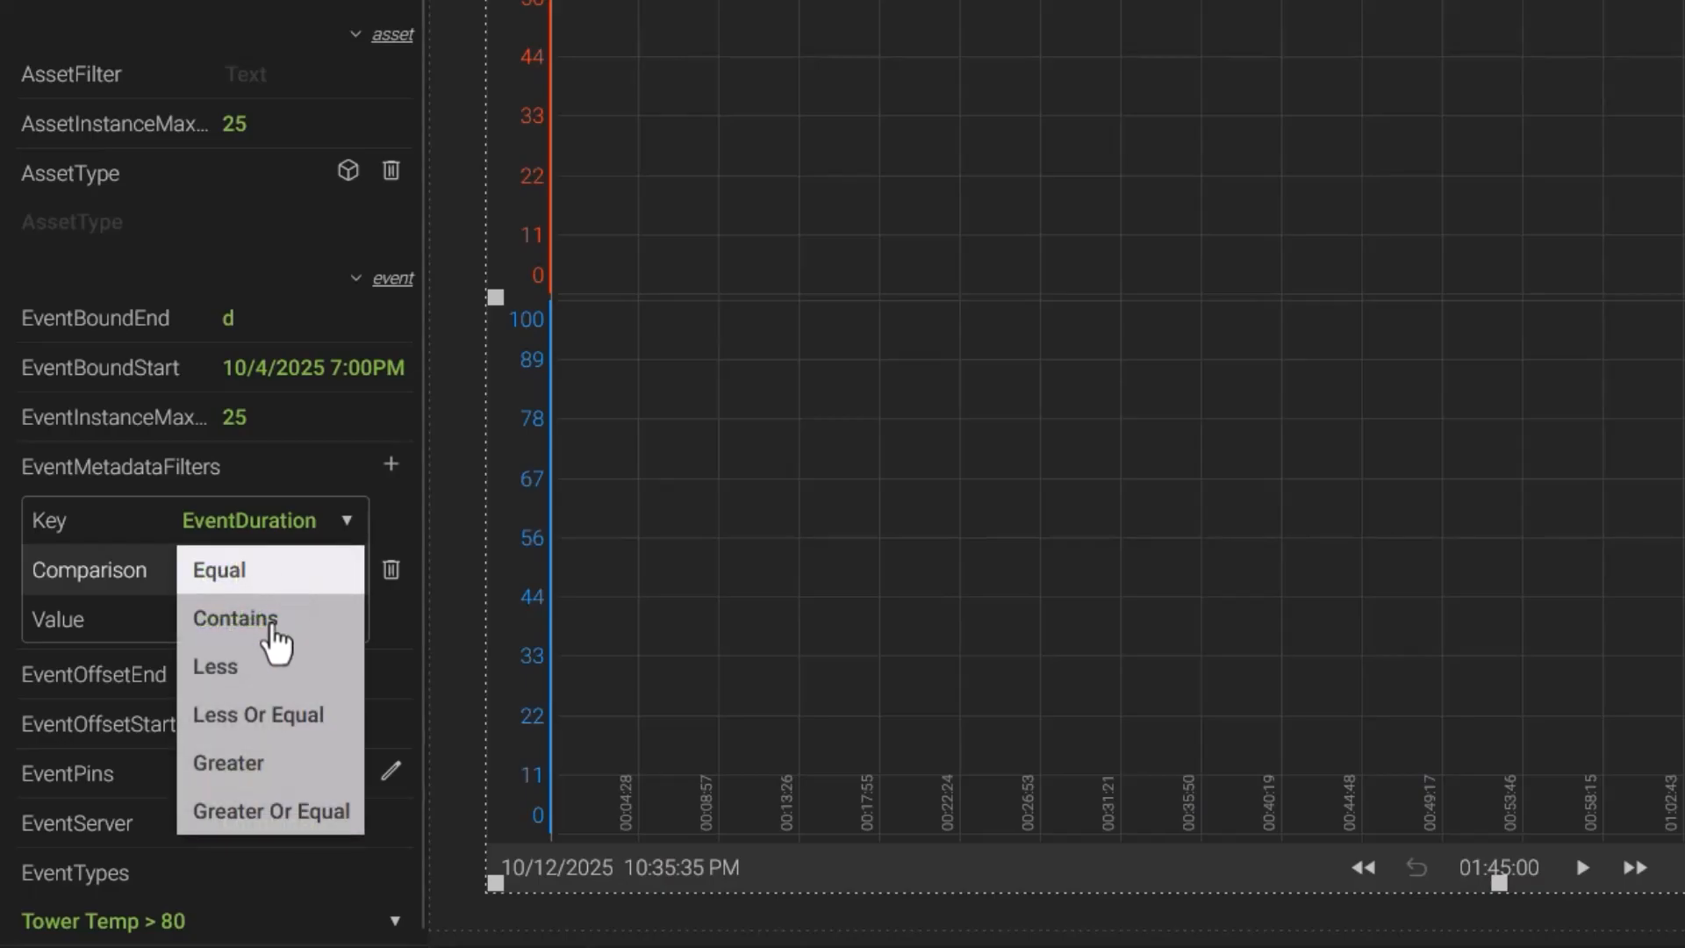
{"action": "left_click", "coordinate": [278, 762]}
{"action": "left_click", "coordinate": [292, 621]}
{"action": "double_click", "coordinate": [290, 623]}
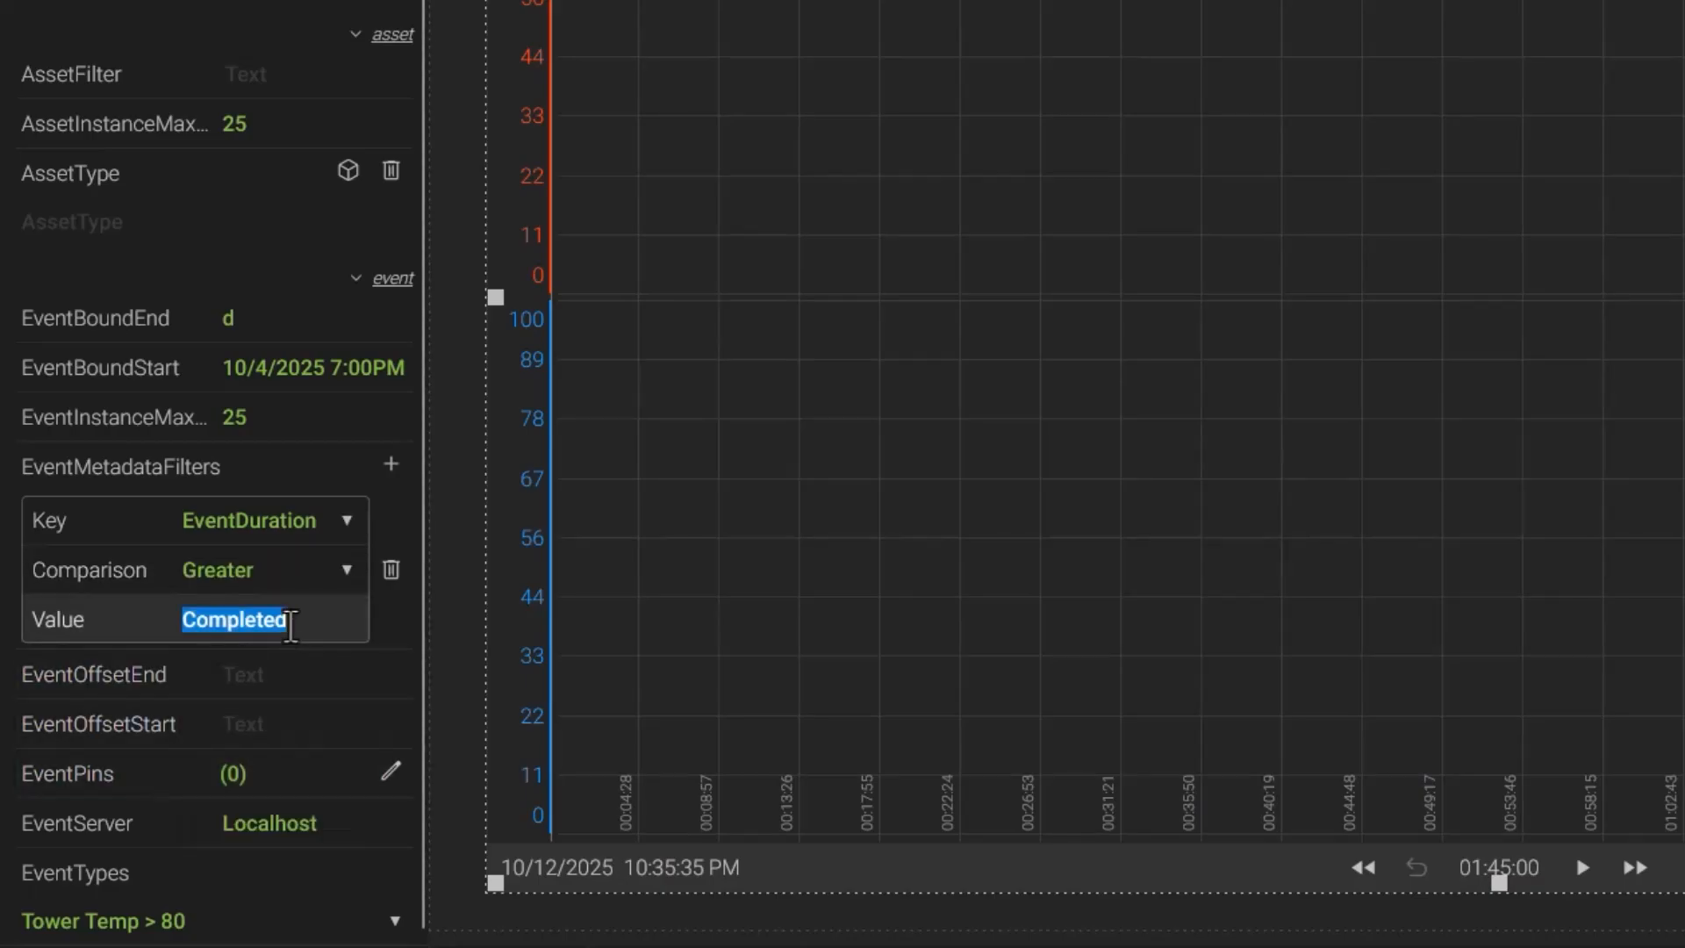
{"action": "type", "text": "10m"}
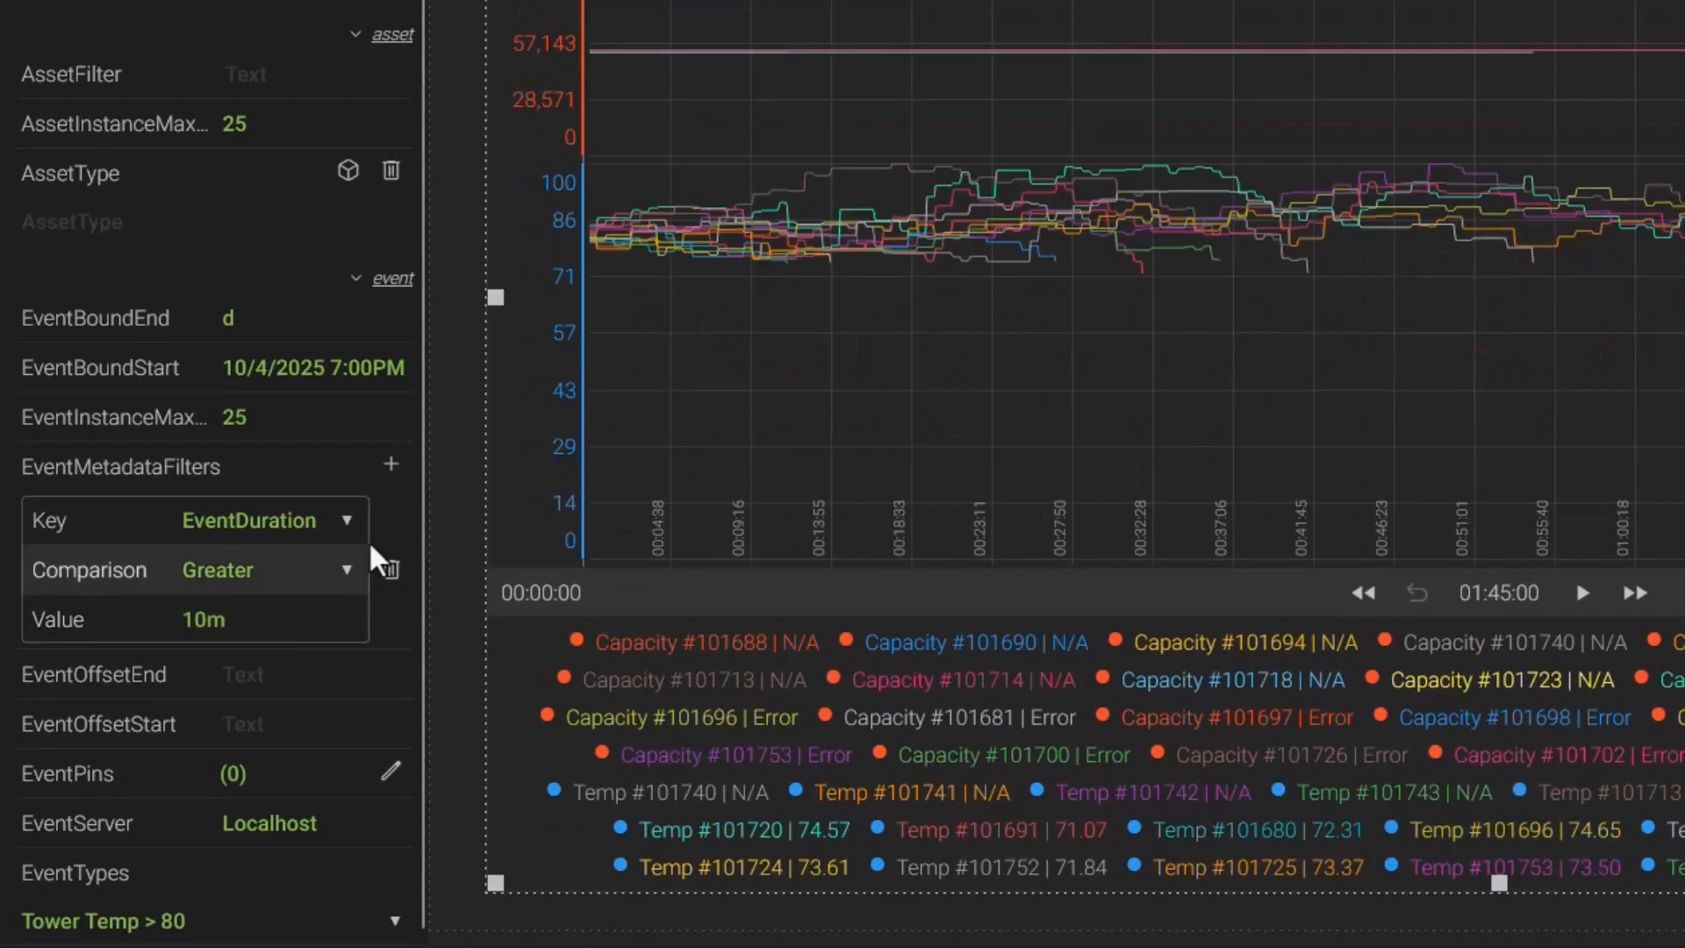
- Add a second event metadata filter: MaxTemp, comparison Greater Or Equal, value 90
{"action": "left_click", "coordinate": [391, 467]}
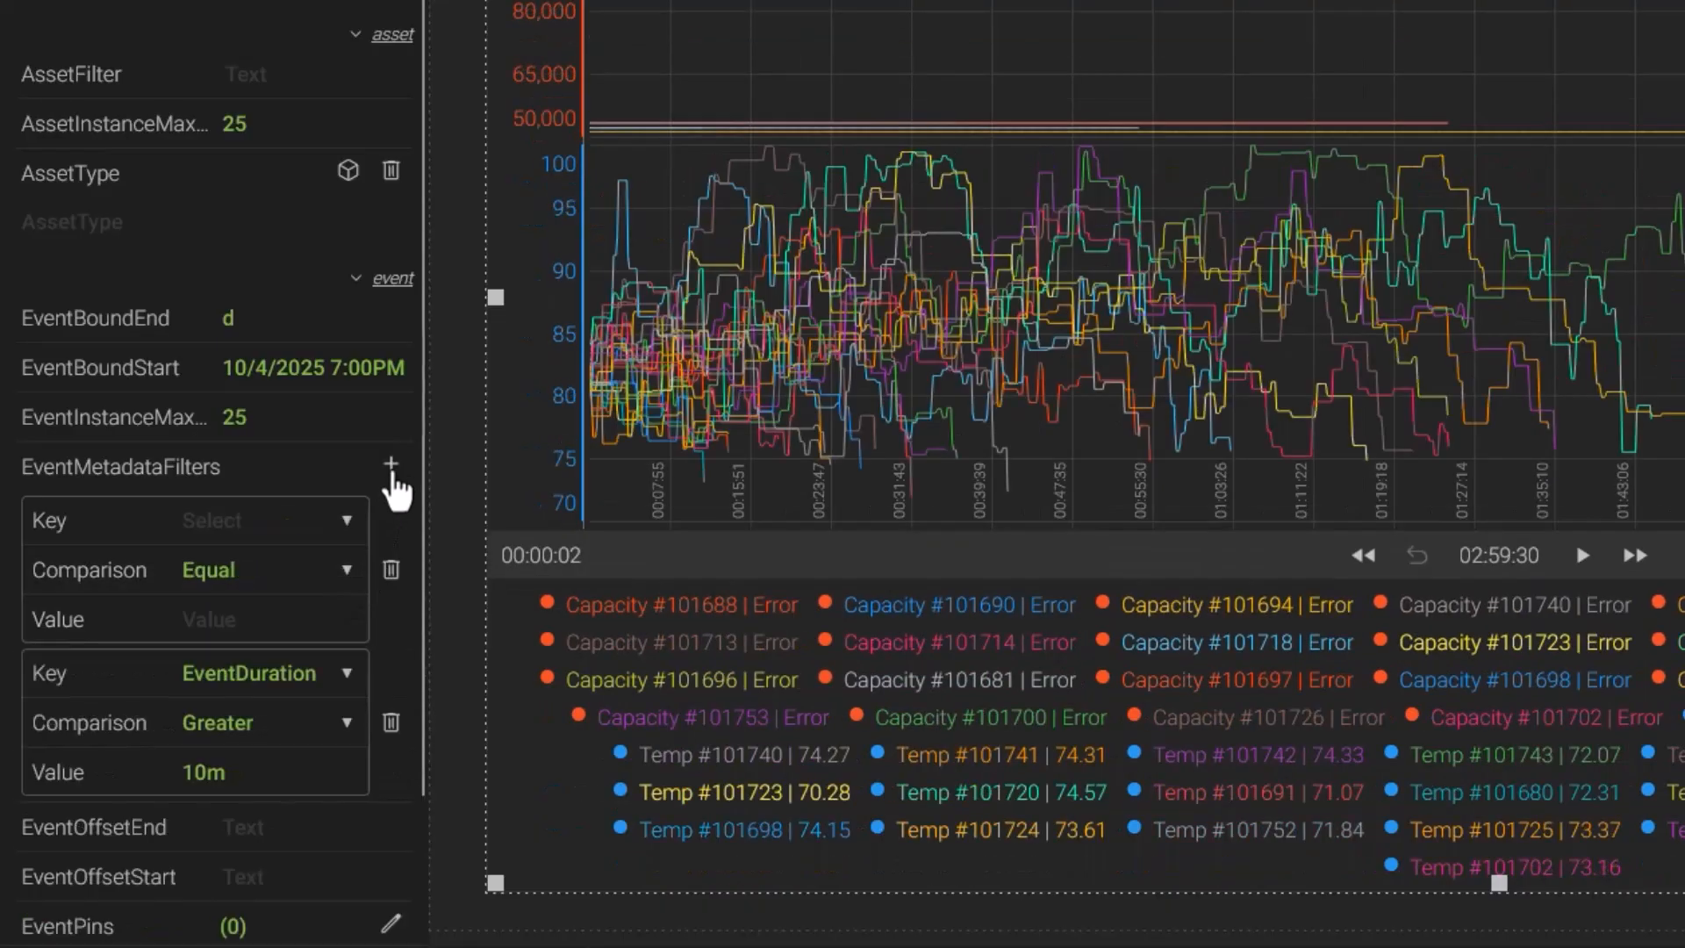
{"action": "left_click", "coordinate": [349, 527]}
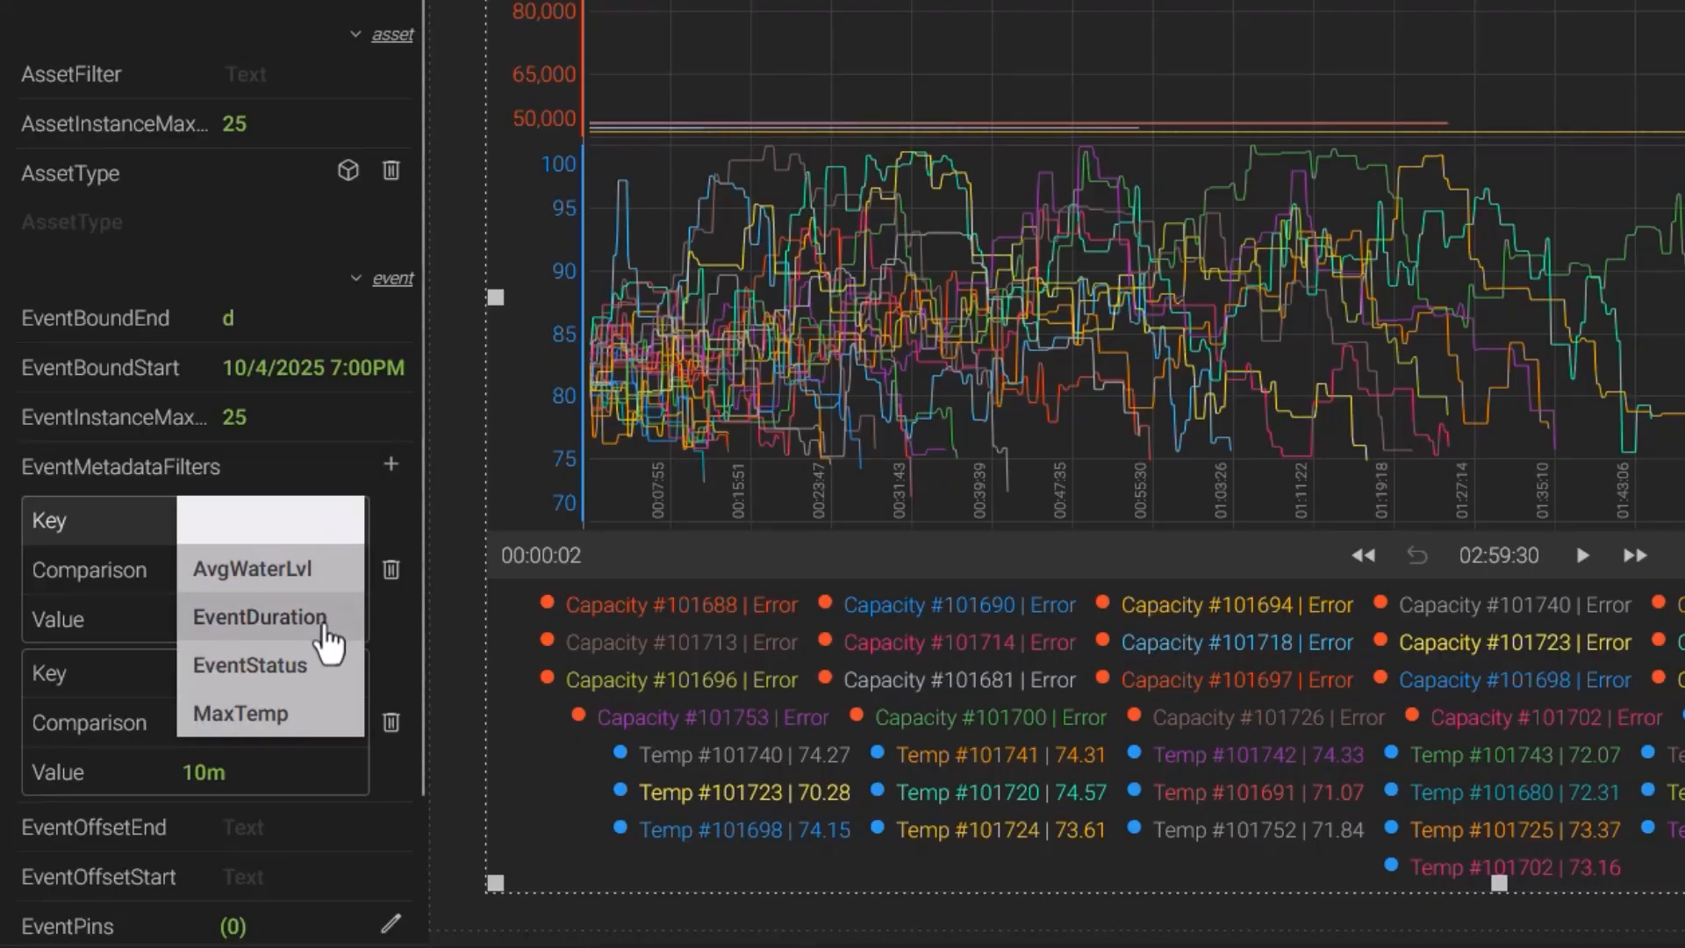
{"action": "left_click", "coordinate": [316, 718]}
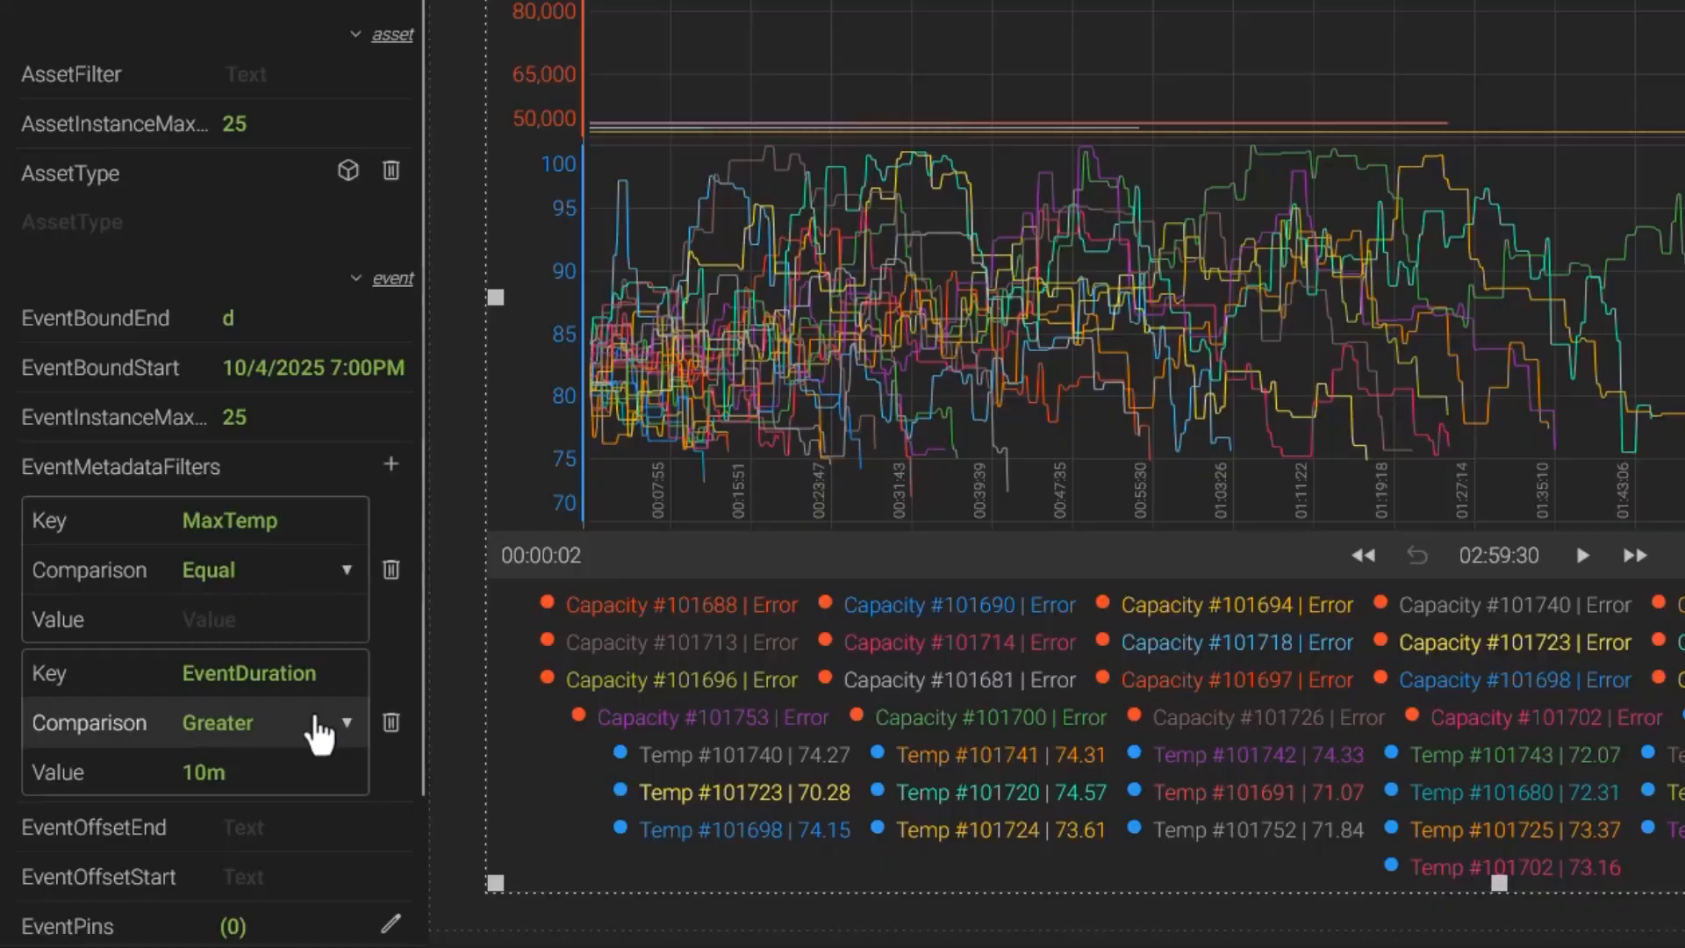
{"action": "left_click", "coordinate": [246, 572]}
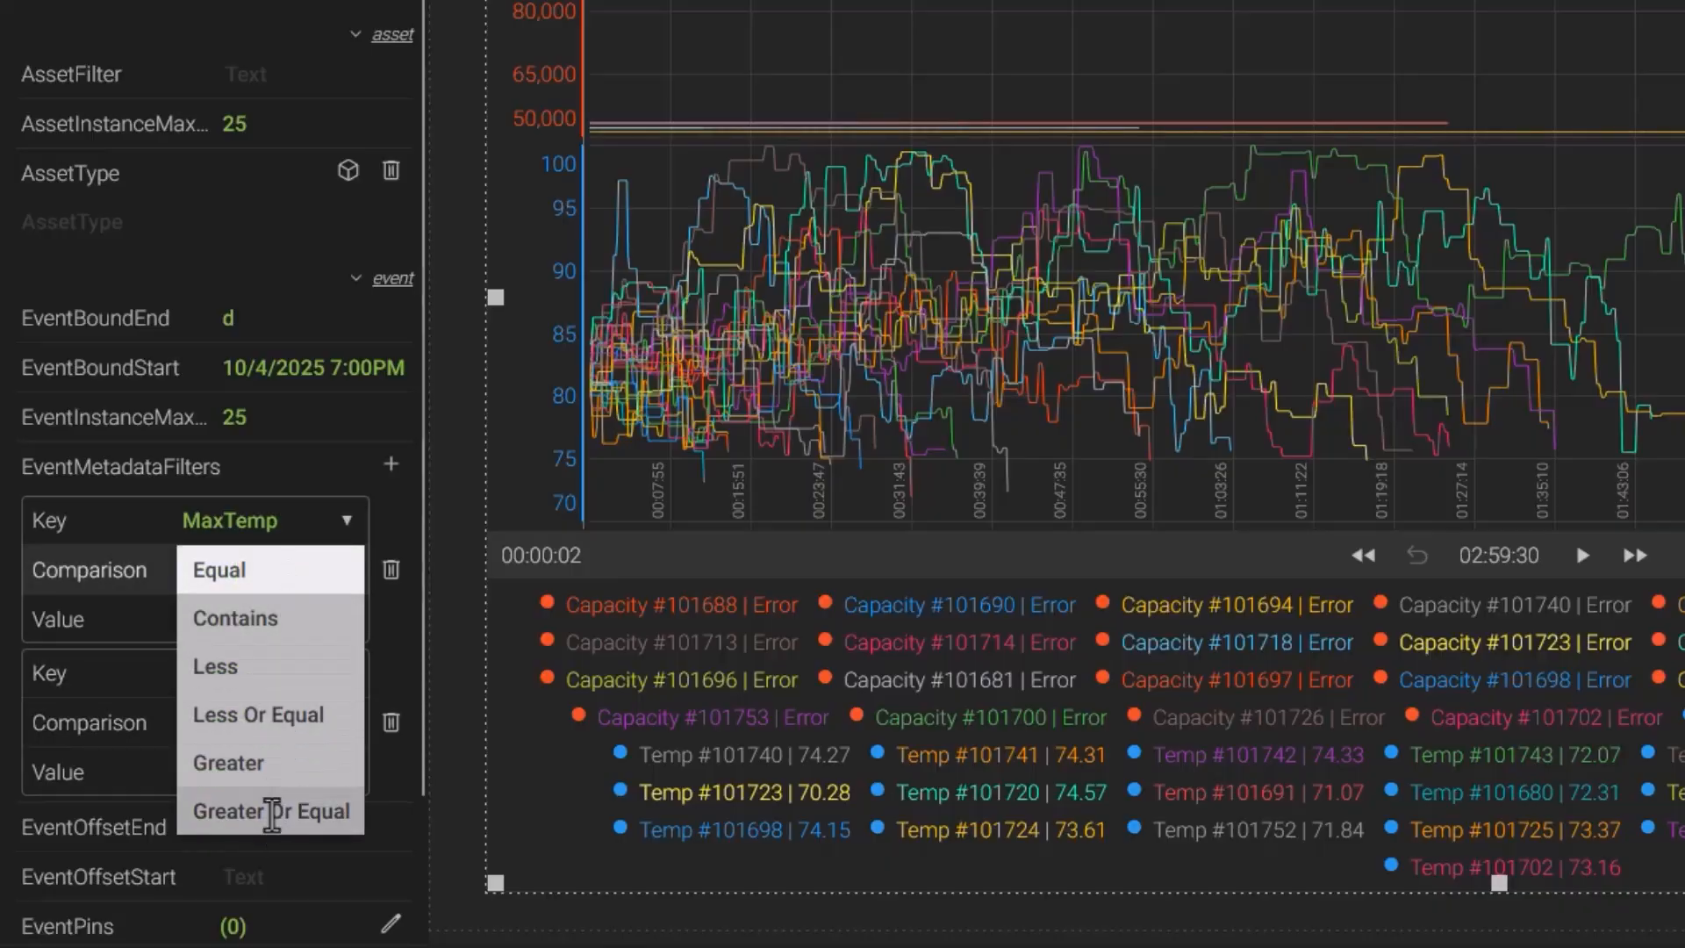
{"action": "left_click", "coordinate": [277, 817]}
{"action": "left_click", "coordinate": [256, 621]}
{"action": "type", "text": "90"}
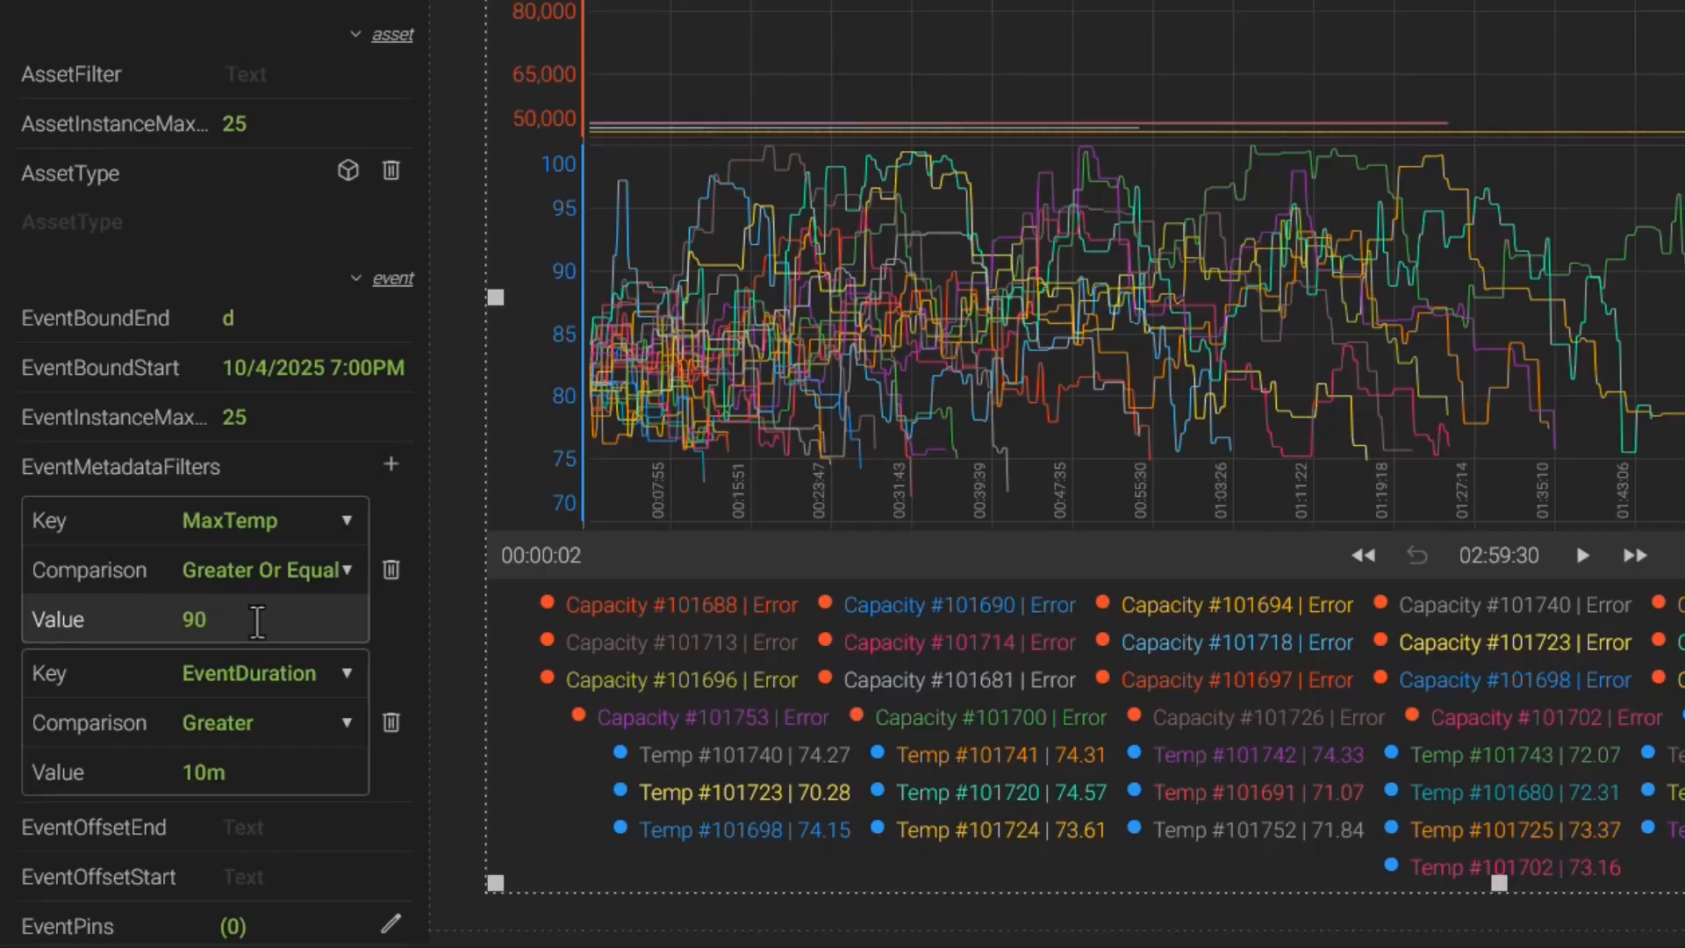
- Set EventOffsetEnd to 5m and EventOffsetStart to 00:05:00
{"action": "scroll", "coordinate": [256, 620], "scroll_direction": "down", "scroll_amount": 2}
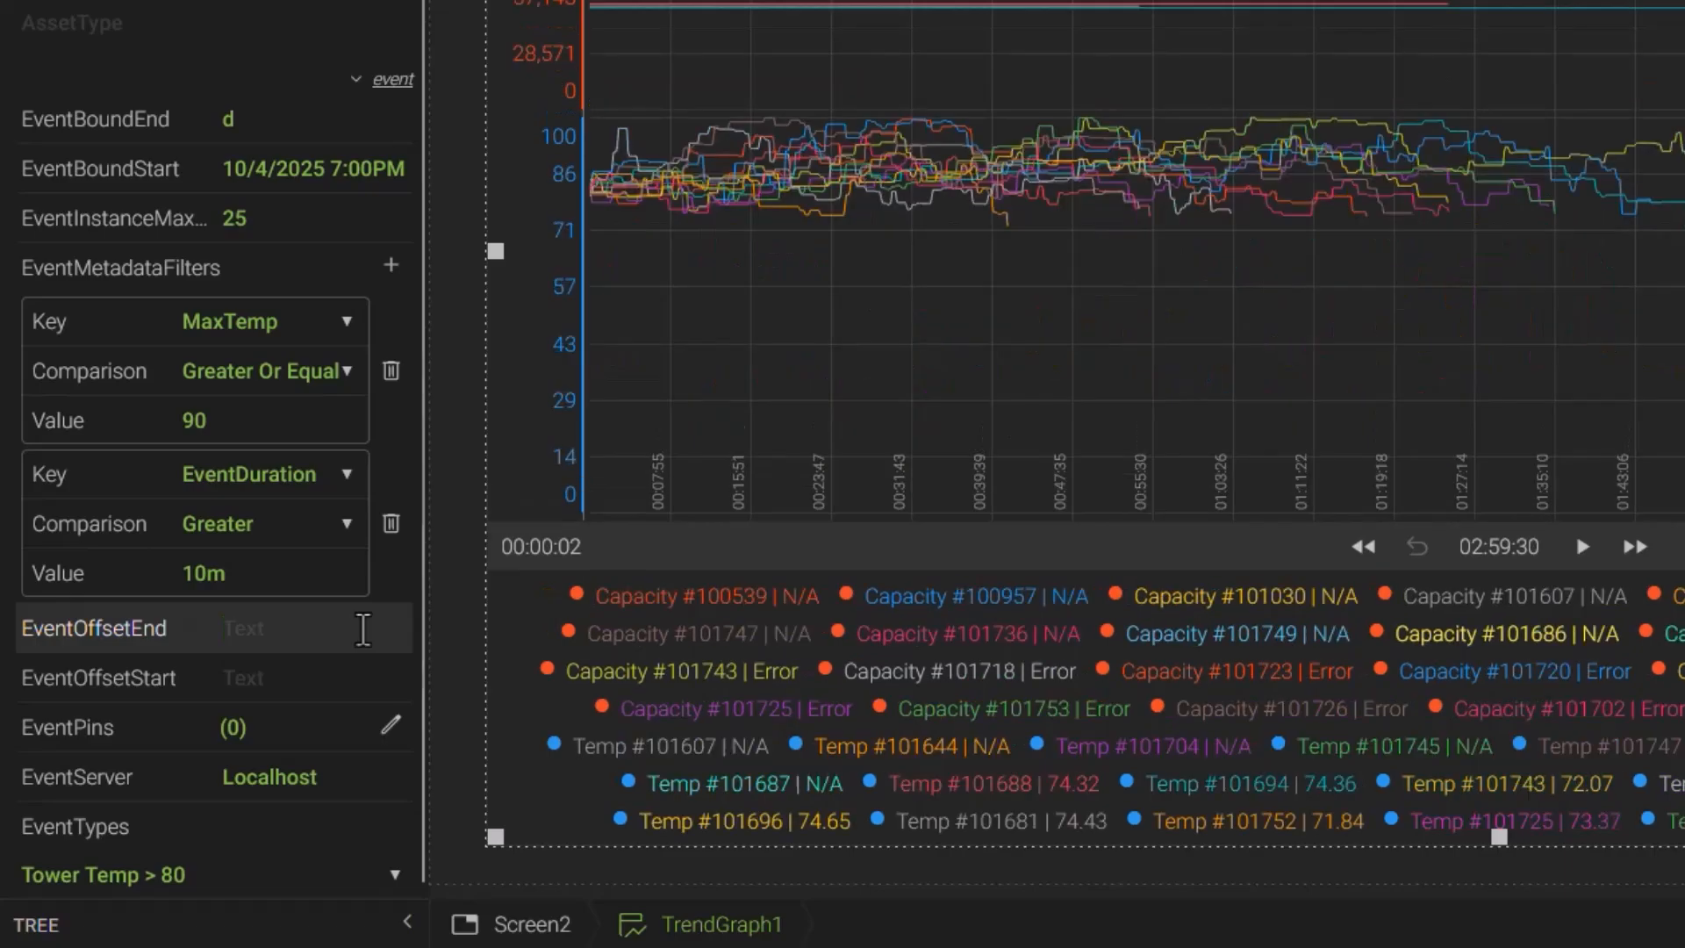
{"action": "type", "text": "5m"}
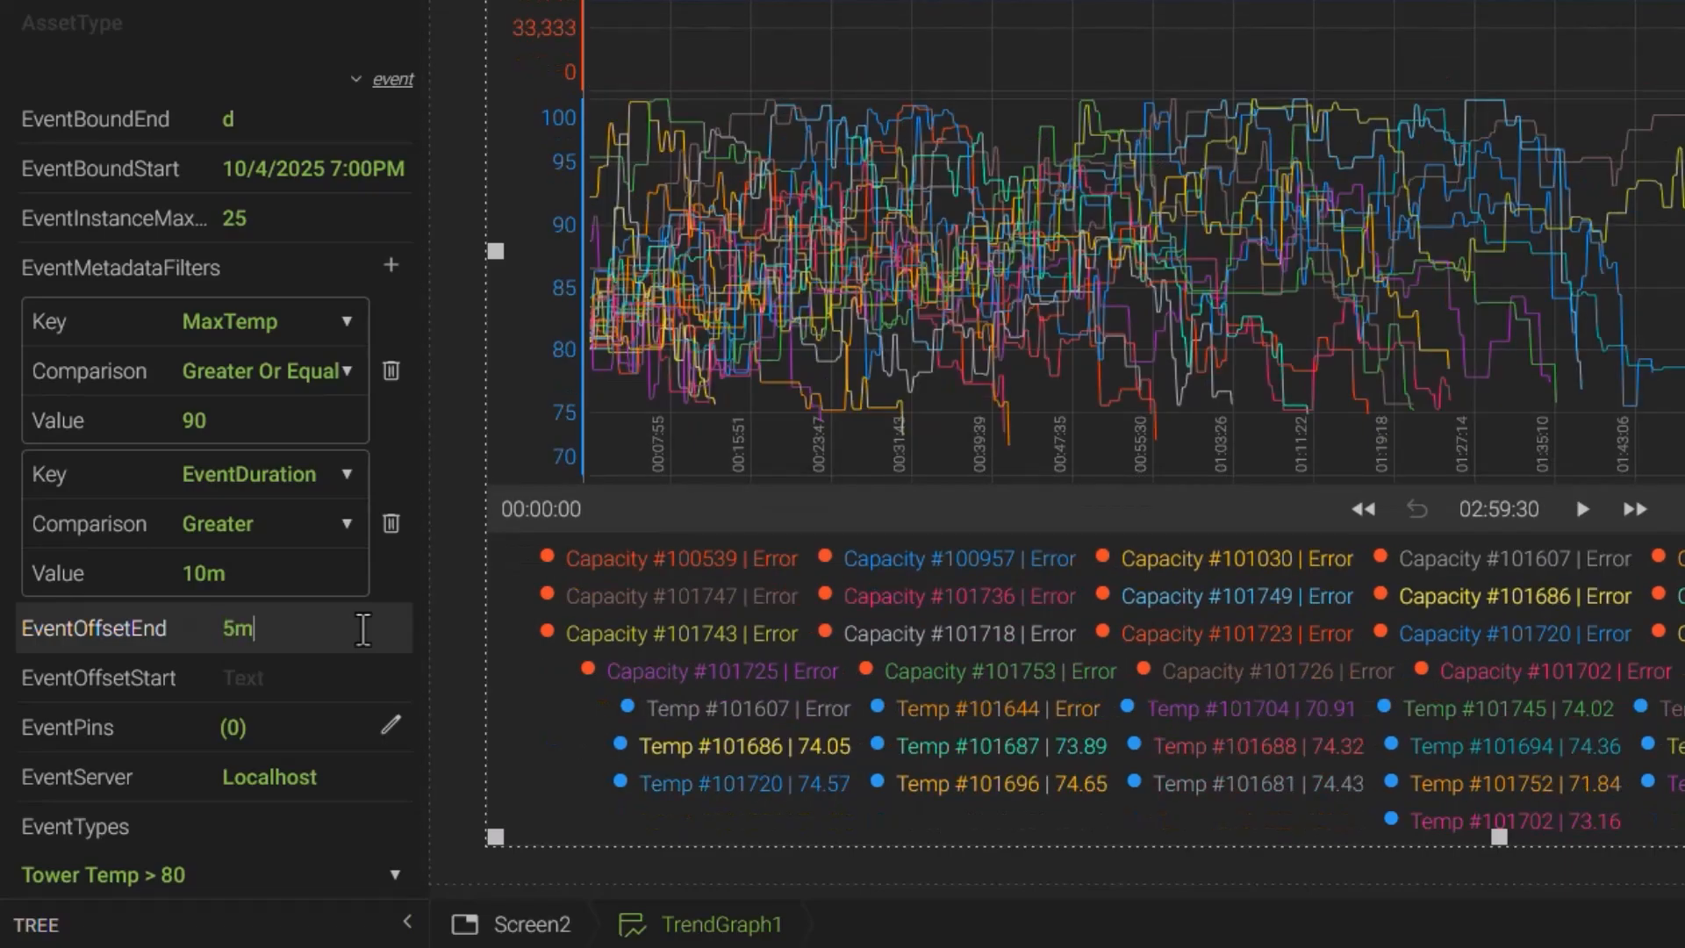
{"action": "type", "text": "00:05:00"}
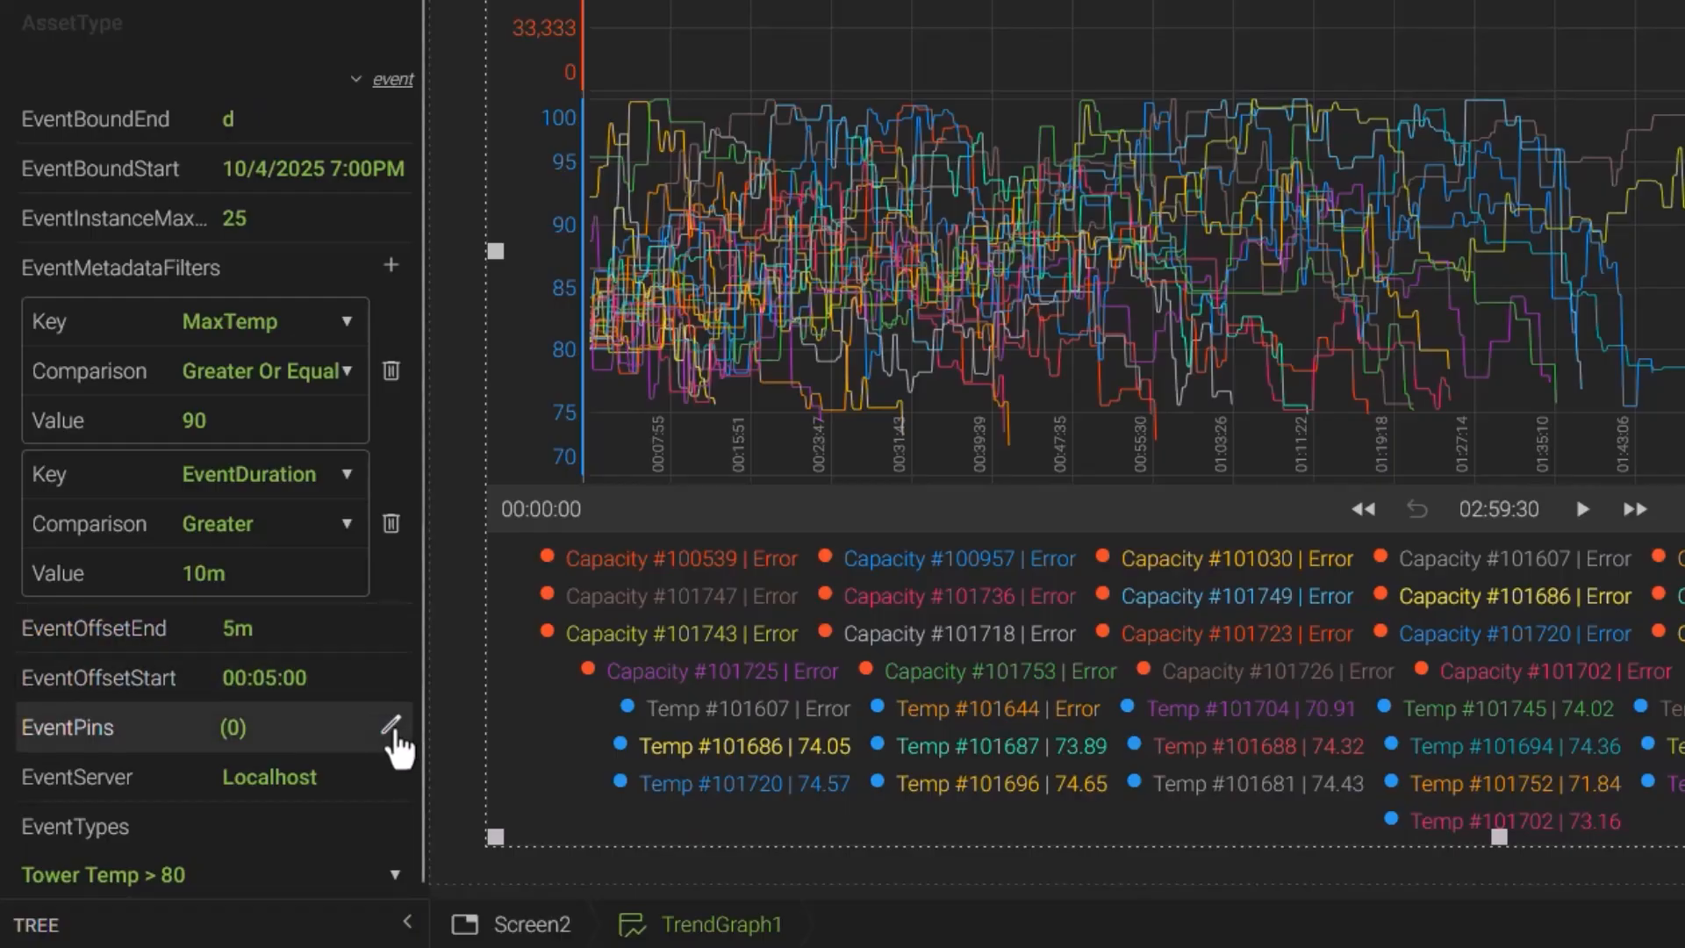
- Add event 101754 as a pinned event on the trend graph and apply it
{"action": "left_click", "coordinate": [395, 730]}
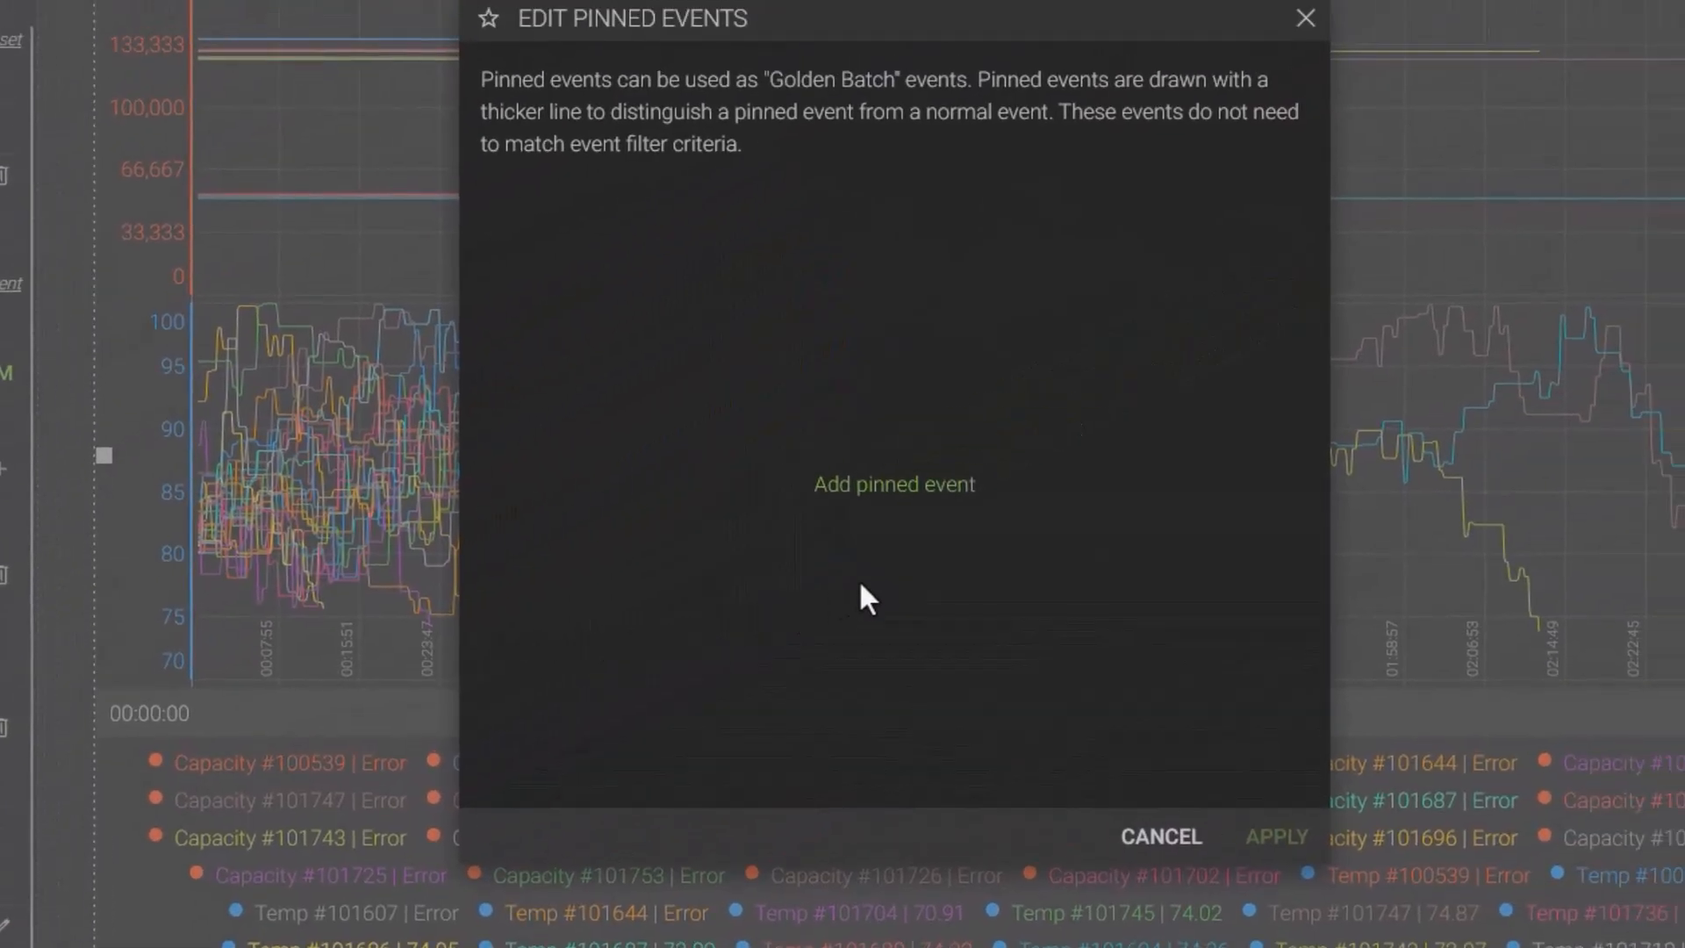
{"action": "left_click", "coordinate": [847, 511]}
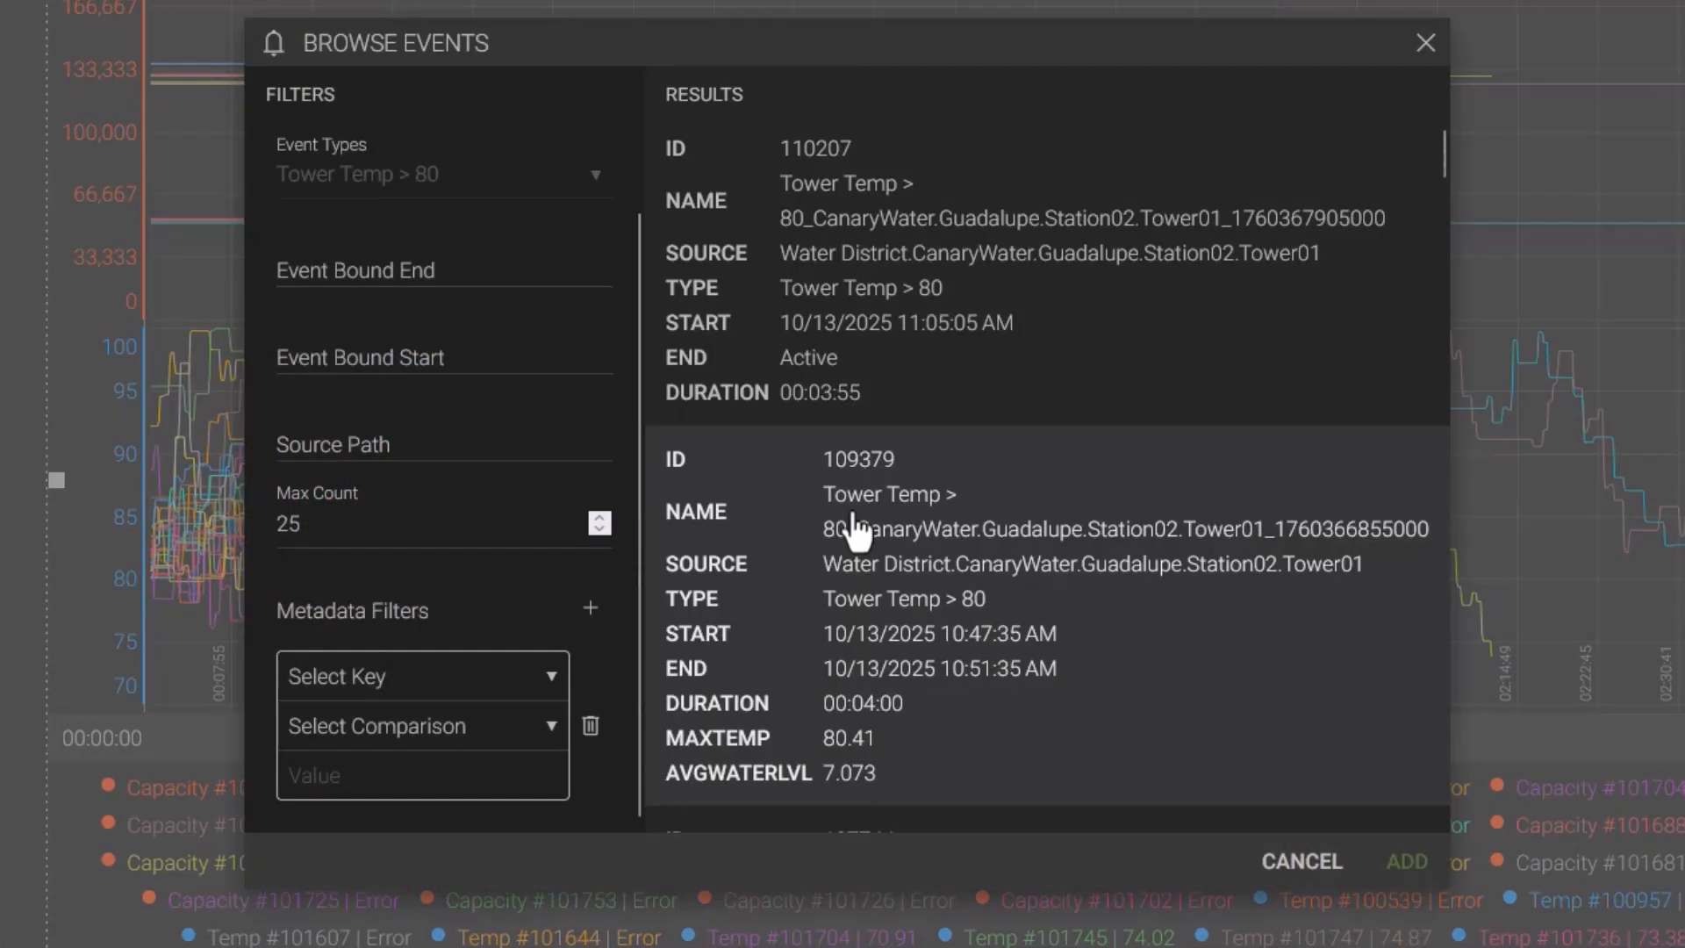
{"action": "scroll", "coordinate": [855, 531], "scroll_direction": "down", "scroll_amount": 6}
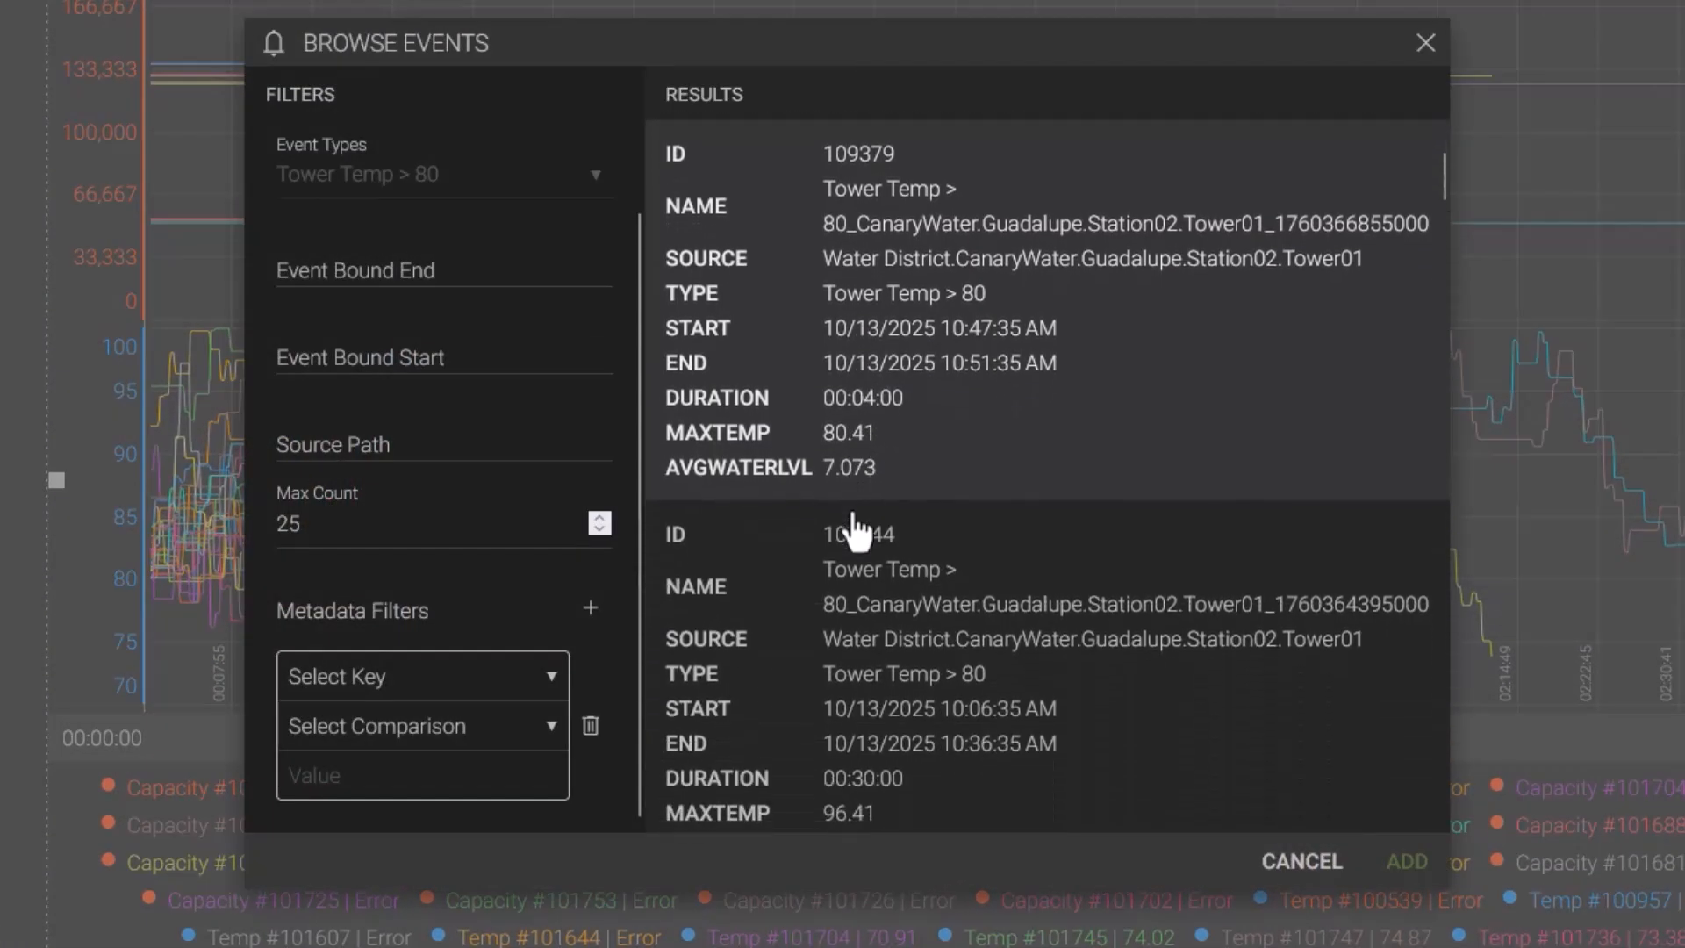
{"action": "scroll", "coordinate": [862, 535], "scroll_direction": "down", "scroll_amount": 5}
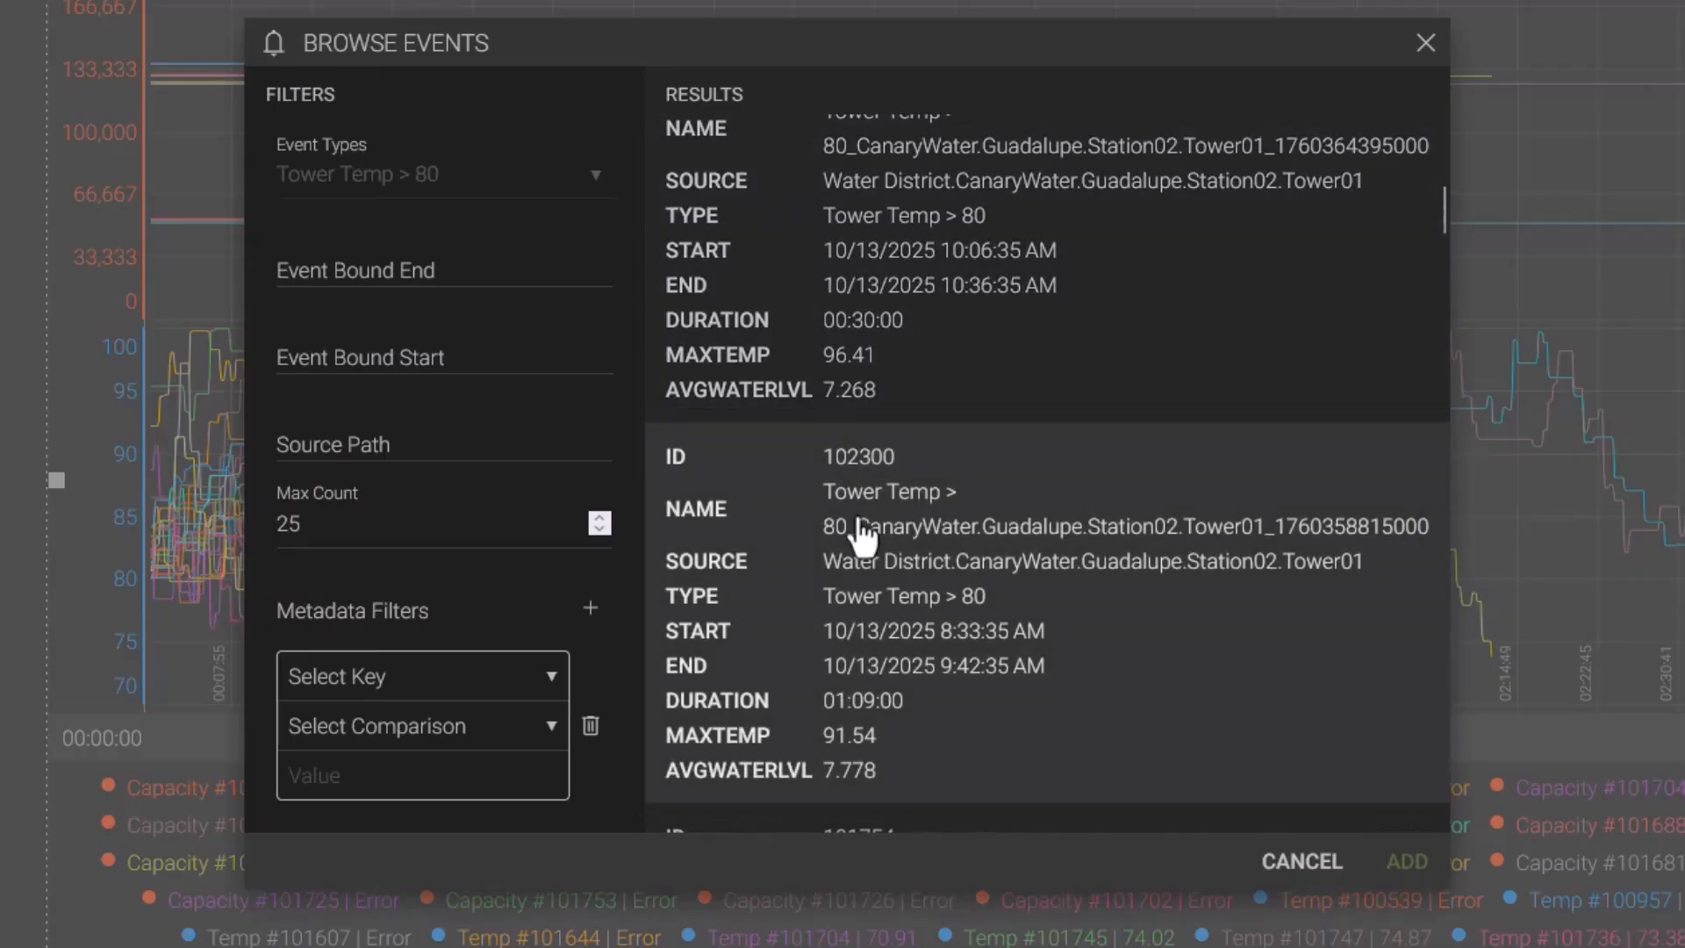
{"action": "scroll", "coordinate": [860, 533], "scroll_direction": "down", "scroll_amount": 3}
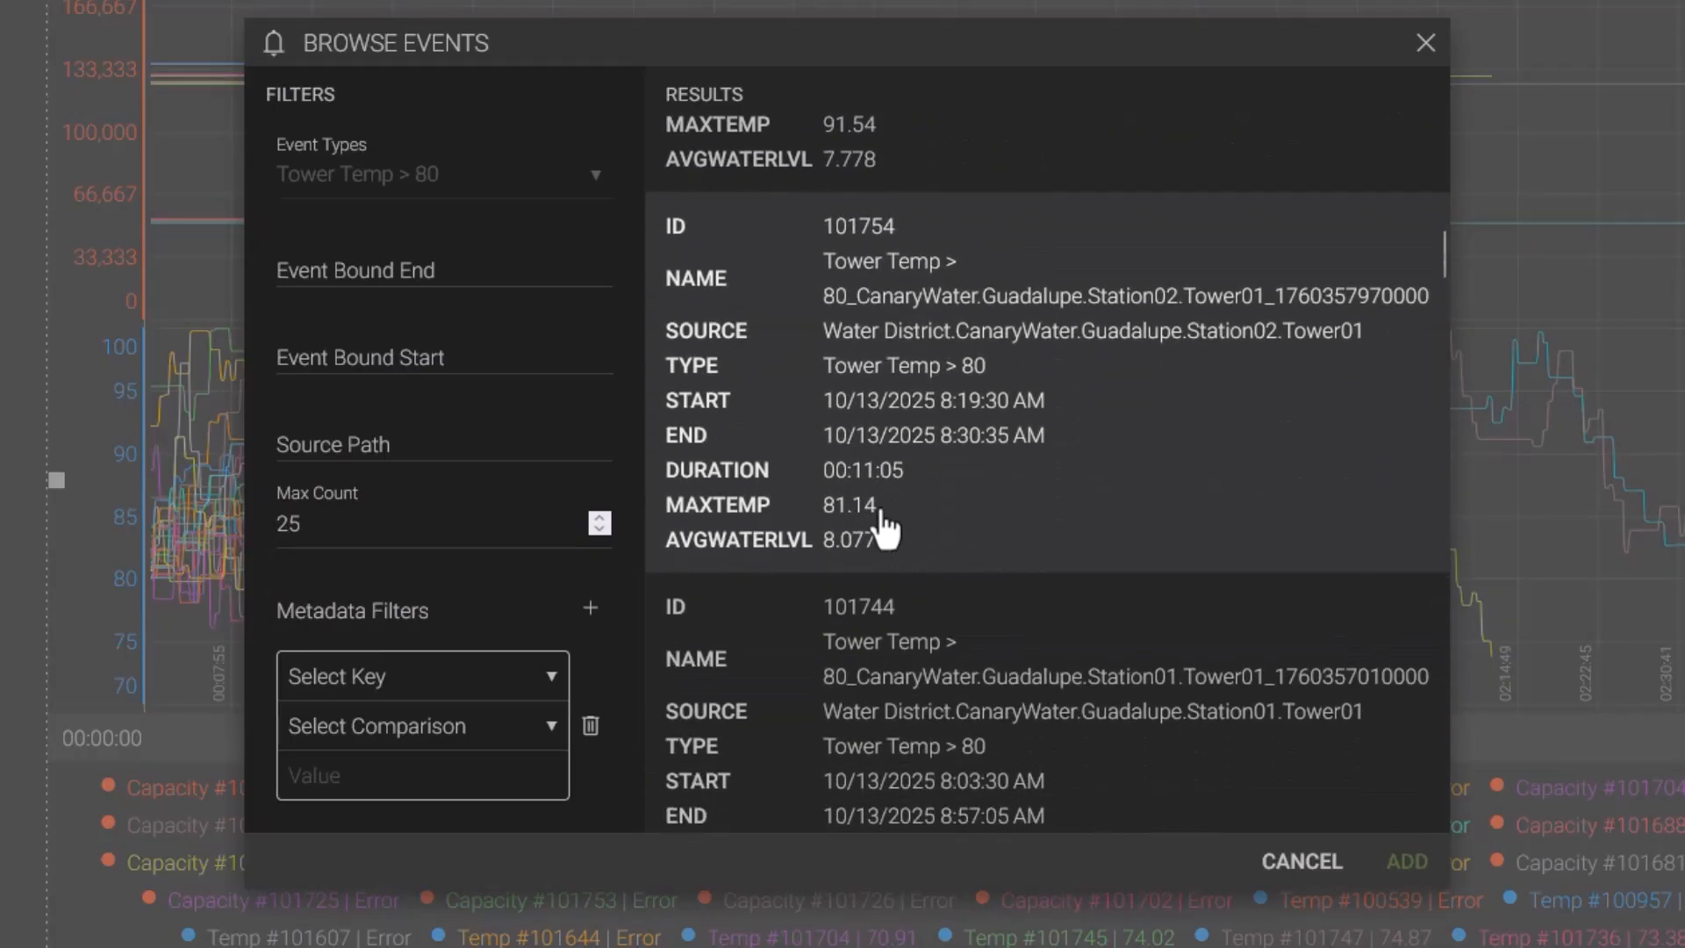
{"action": "left_click", "coordinate": [994, 430]}
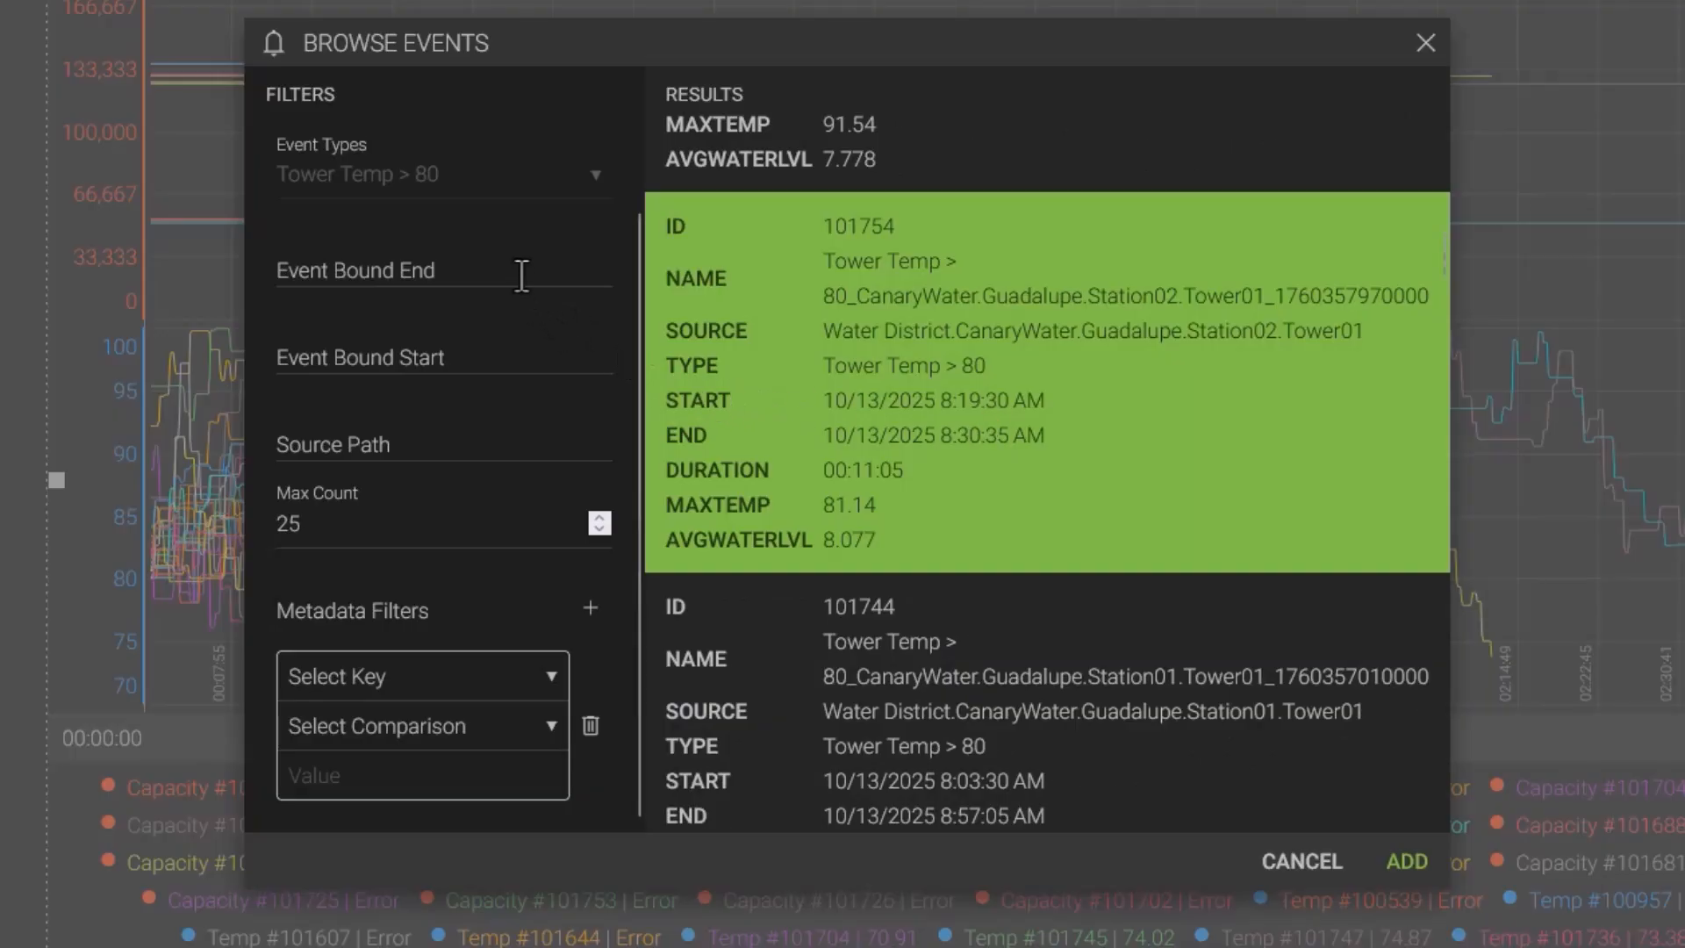
{"action": "left_click", "coordinate": [551, 681]}
{"action": "left_click", "coordinate": [553, 683]}
{"action": "left_click", "coordinate": [1405, 863]}
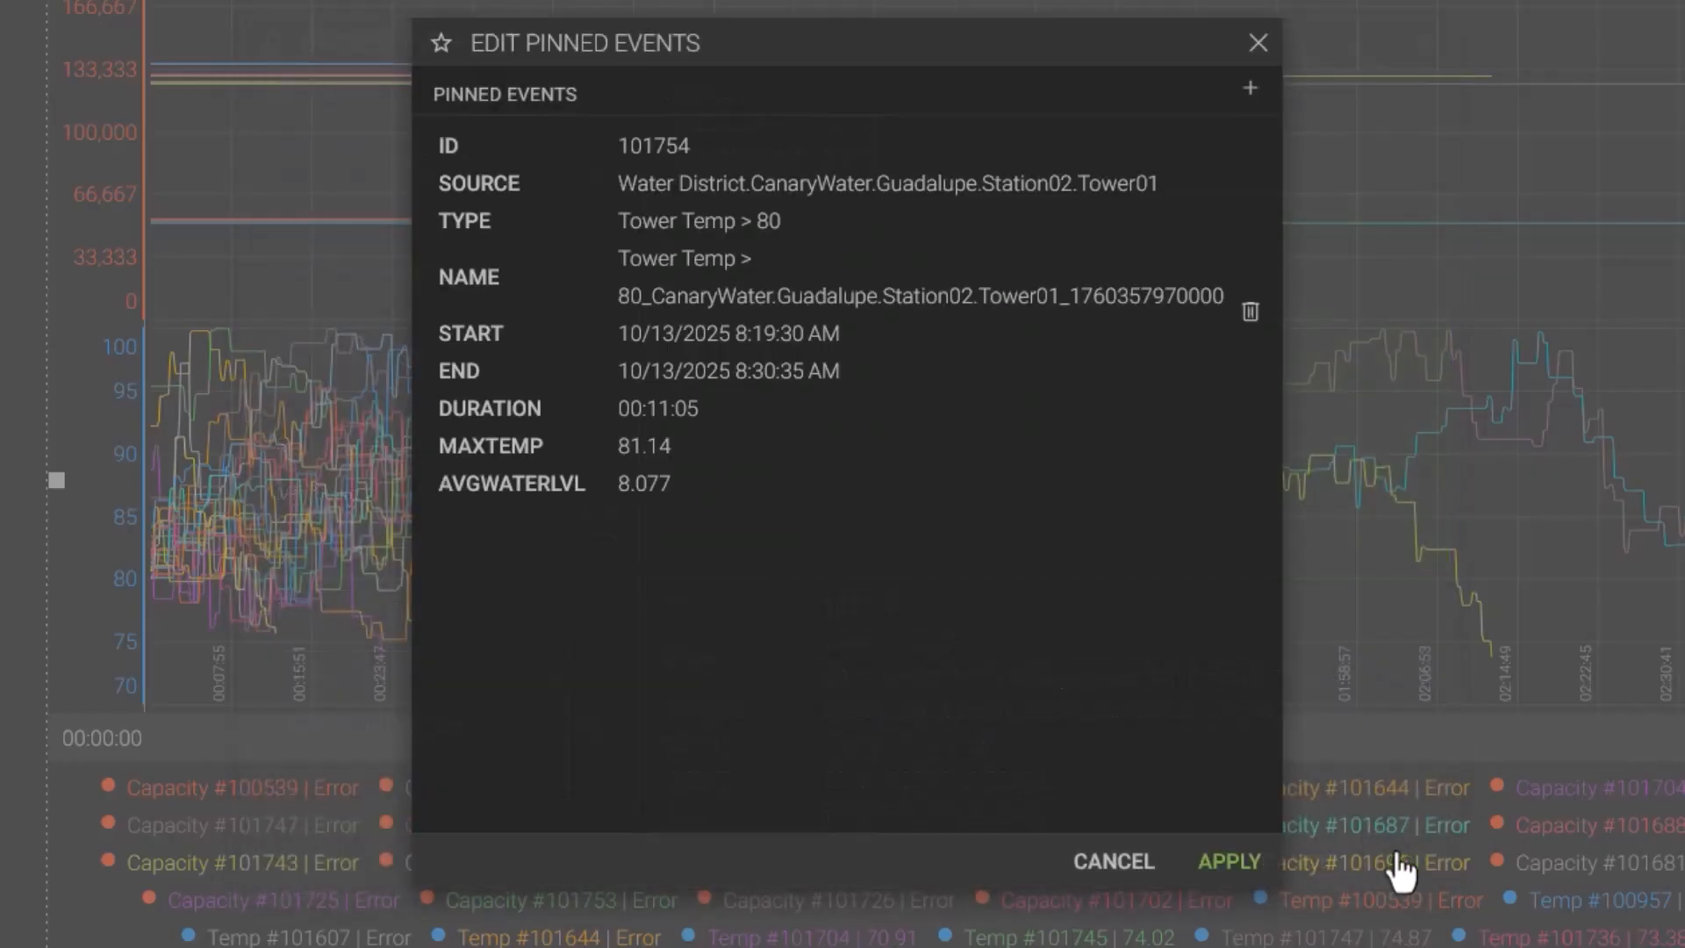
{"action": "left_click", "coordinate": [1229, 863]}
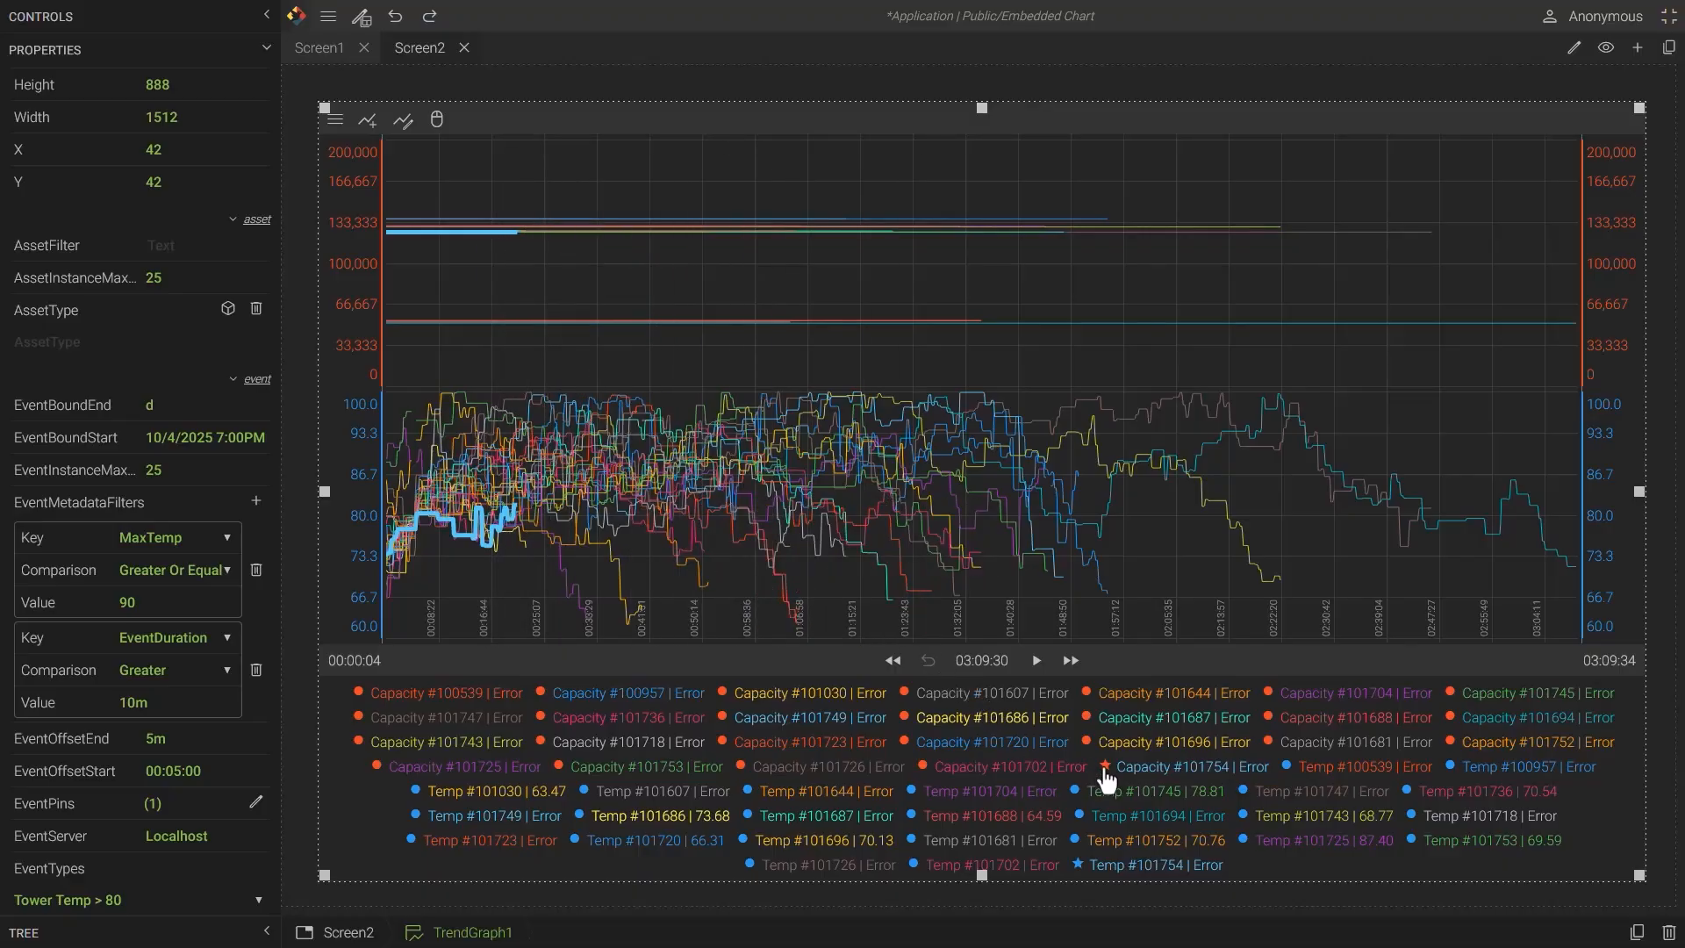
- Open the legend options and turn off the Display Name and Last Raw Value attributes
{"action": "right_click", "coordinate": [1078, 867]}
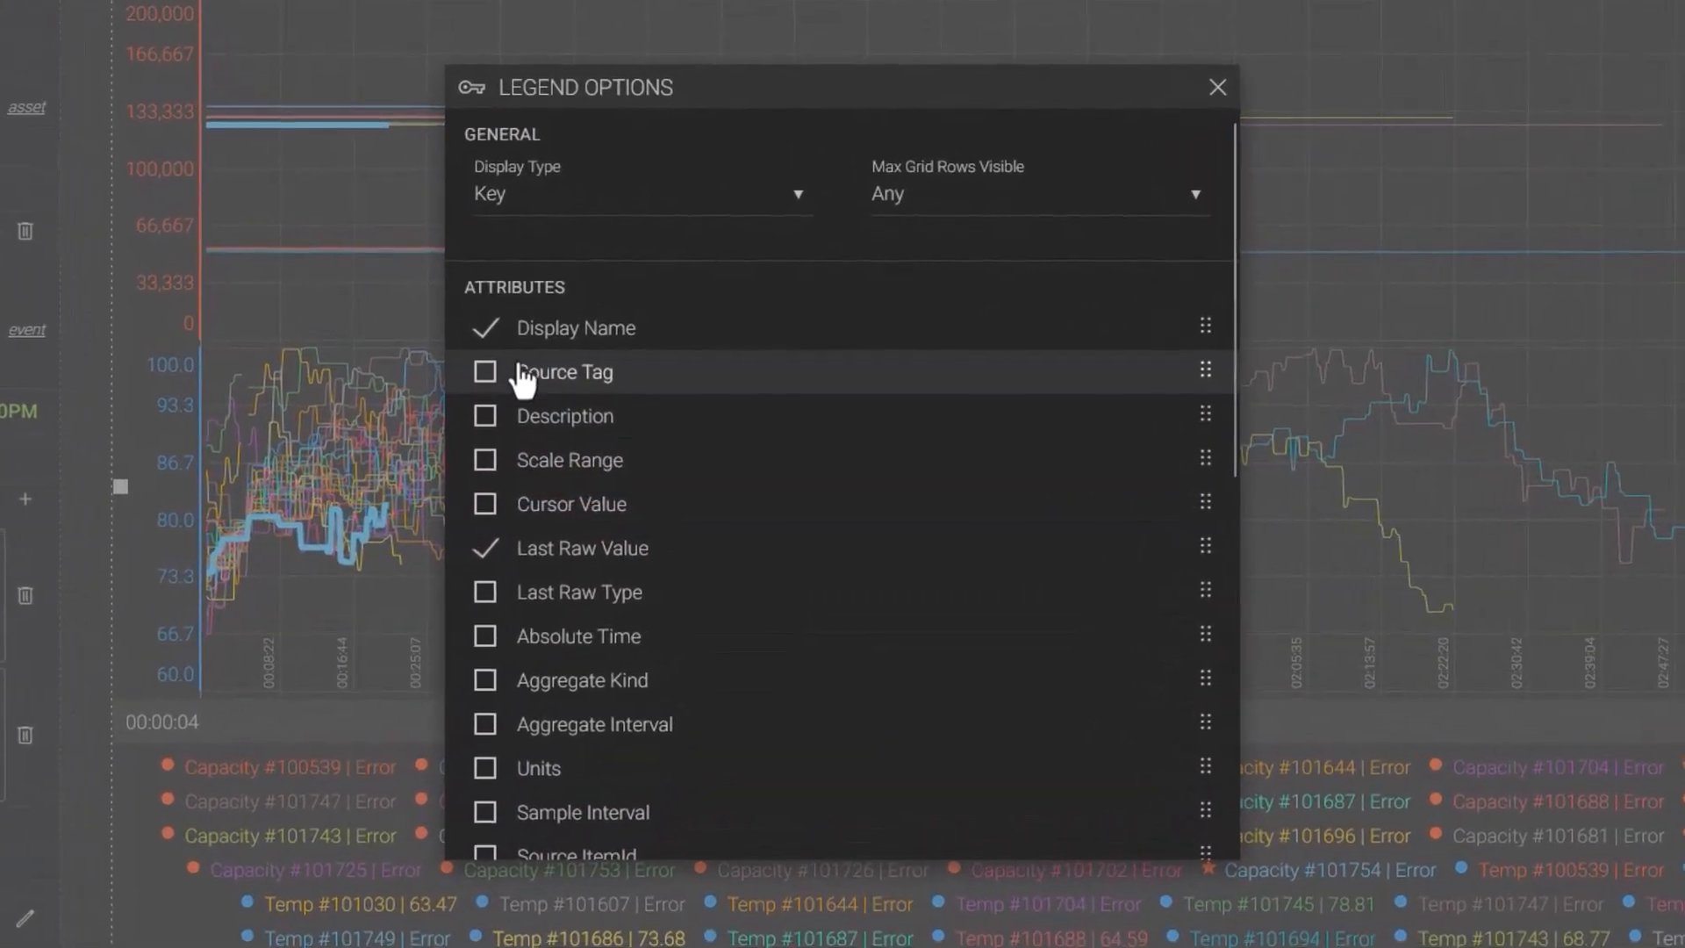
{"action": "left_click", "coordinate": [485, 329]}
{"action": "left_click", "coordinate": [486, 550]}
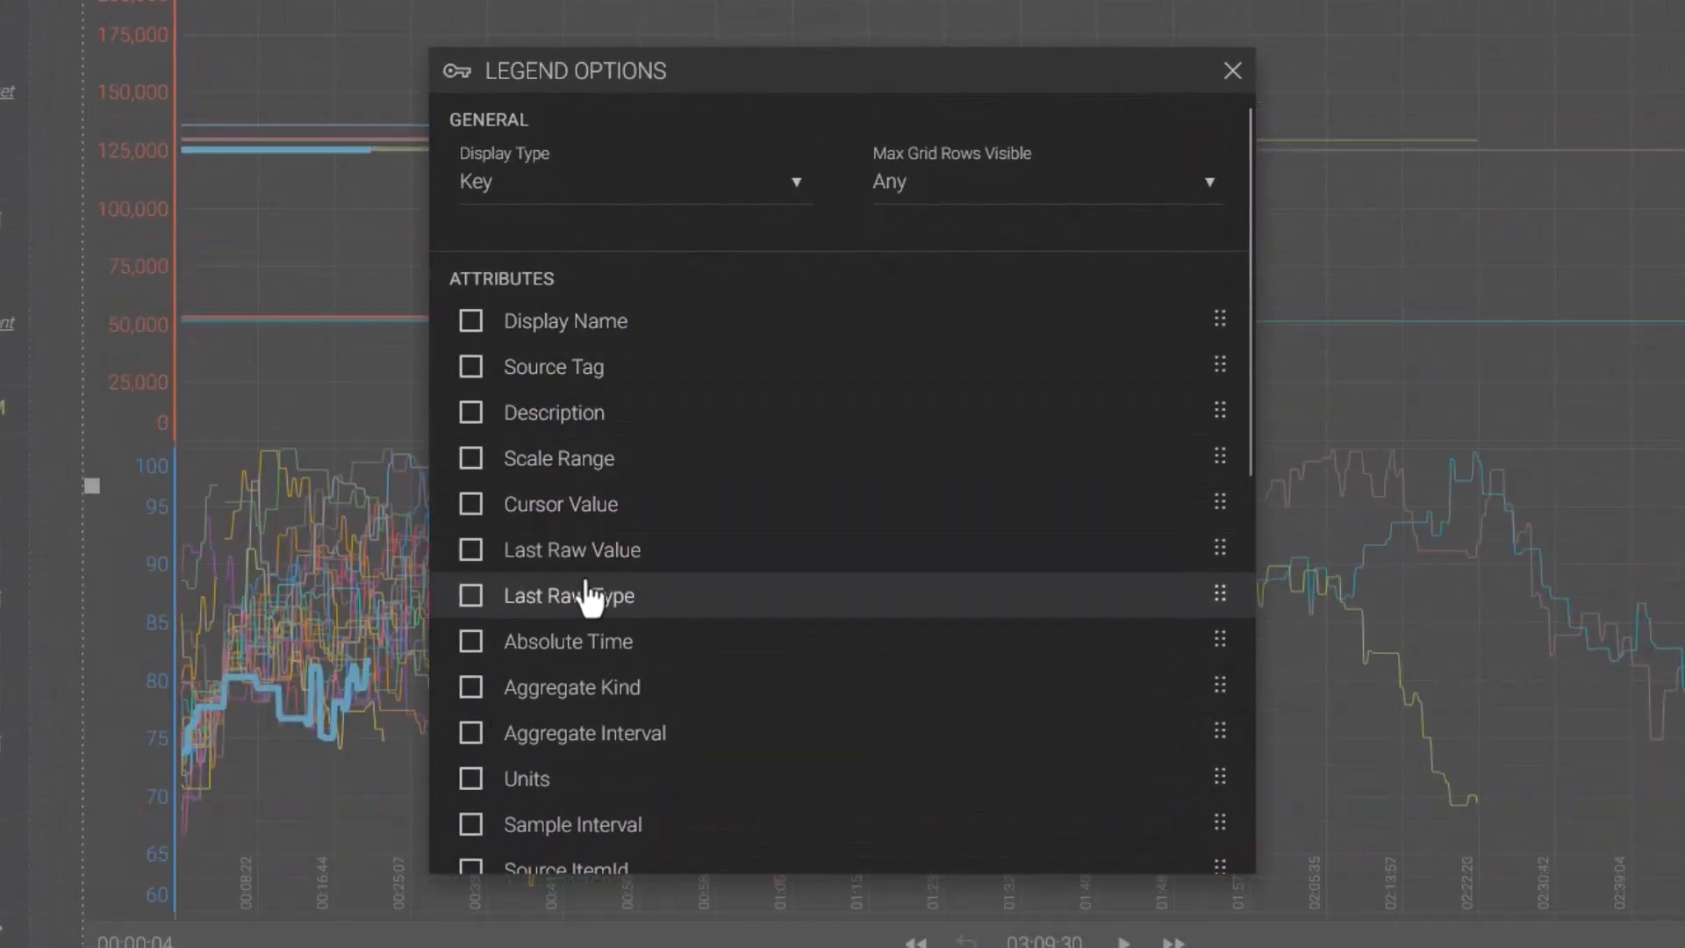
- Show Event Id, Event Start, Event Duration, MaxTemp and AvgWaterLvl in the legend, then close the options
{"action": "scroll", "coordinate": [588, 588], "scroll_direction": "down", "scroll_amount": 8}
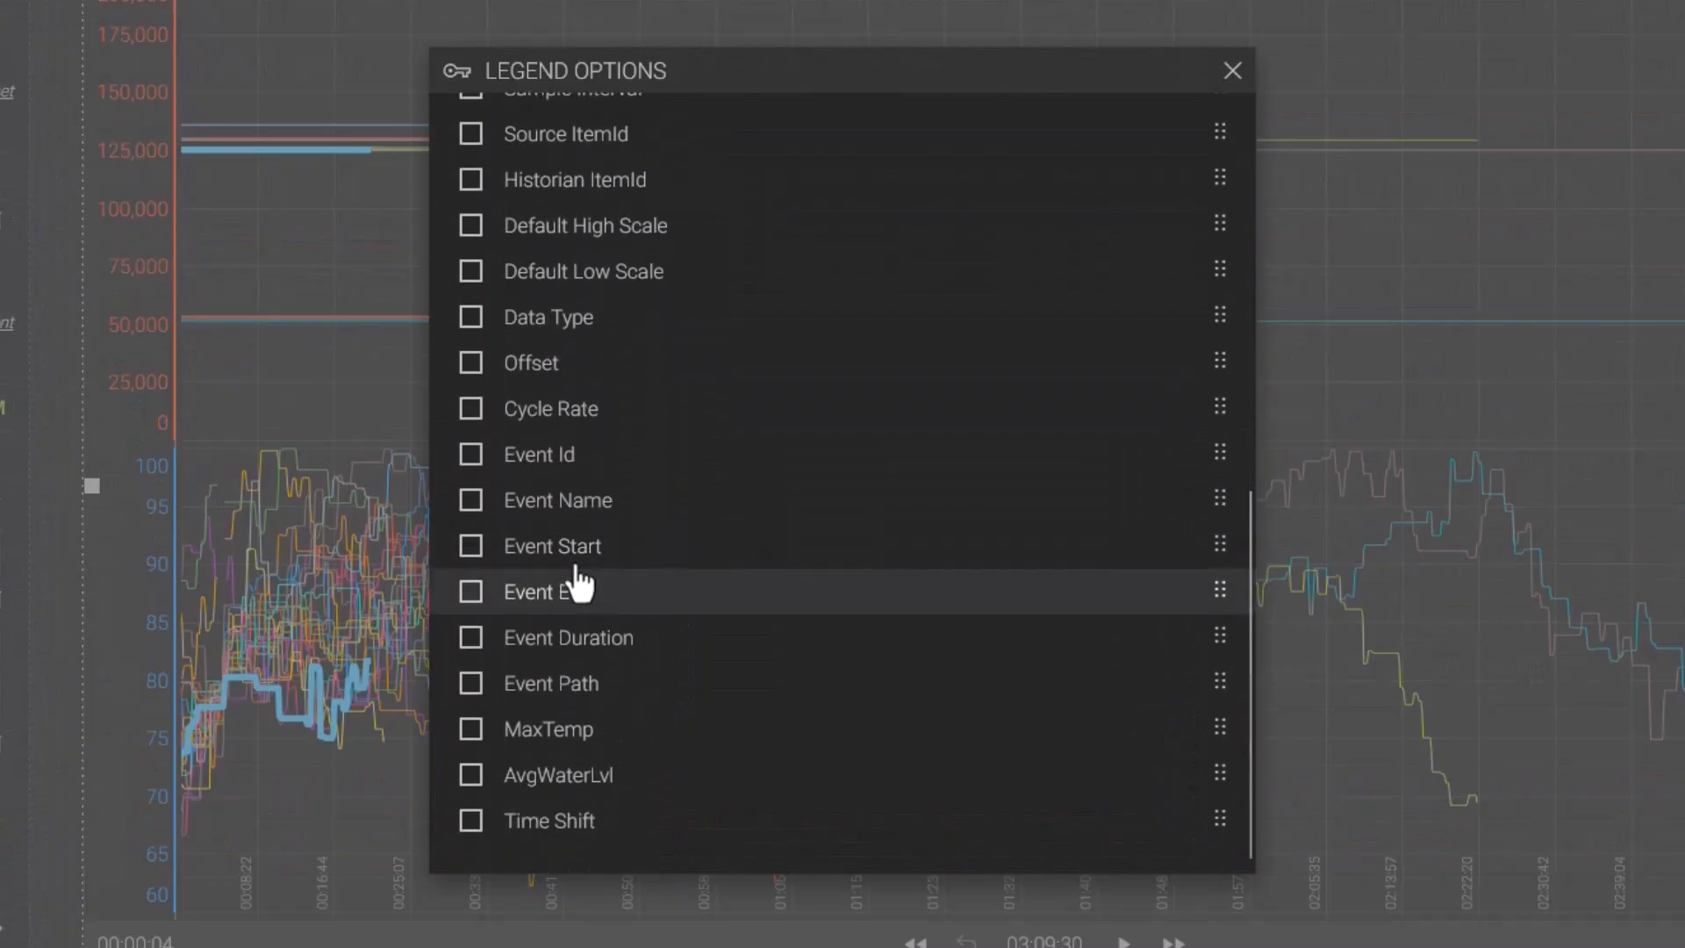
{"action": "left_click", "coordinate": [472, 459]}
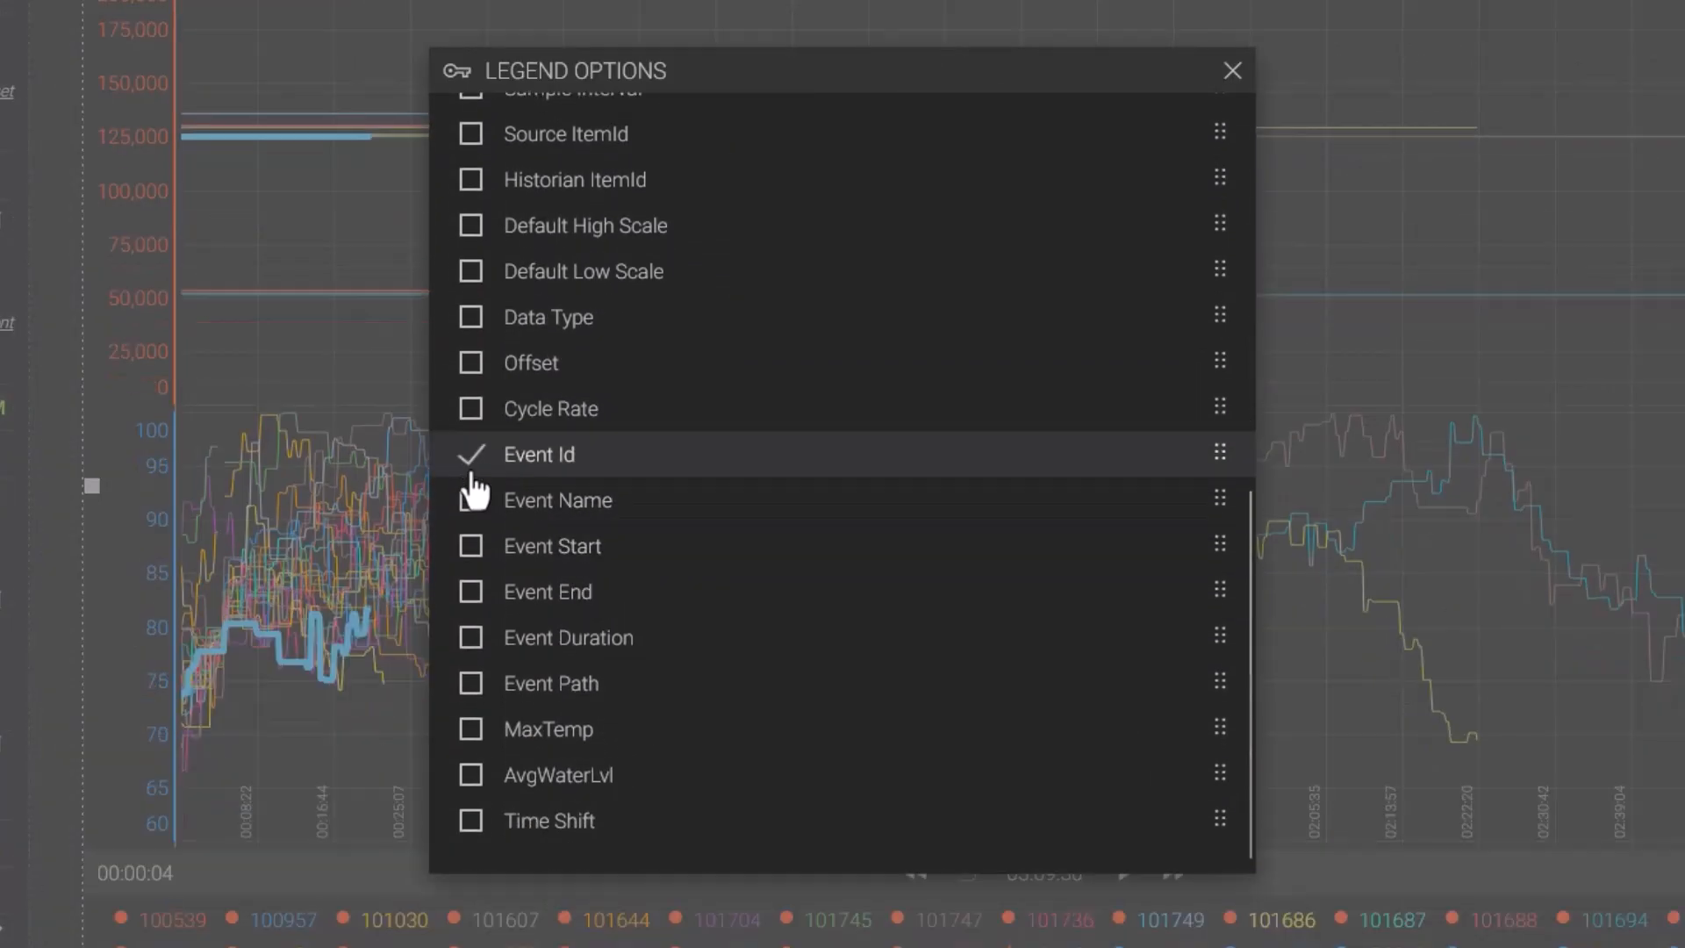
{"action": "left_click", "coordinate": [474, 550]}
{"action": "left_click", "coordinate": [474, 640]}
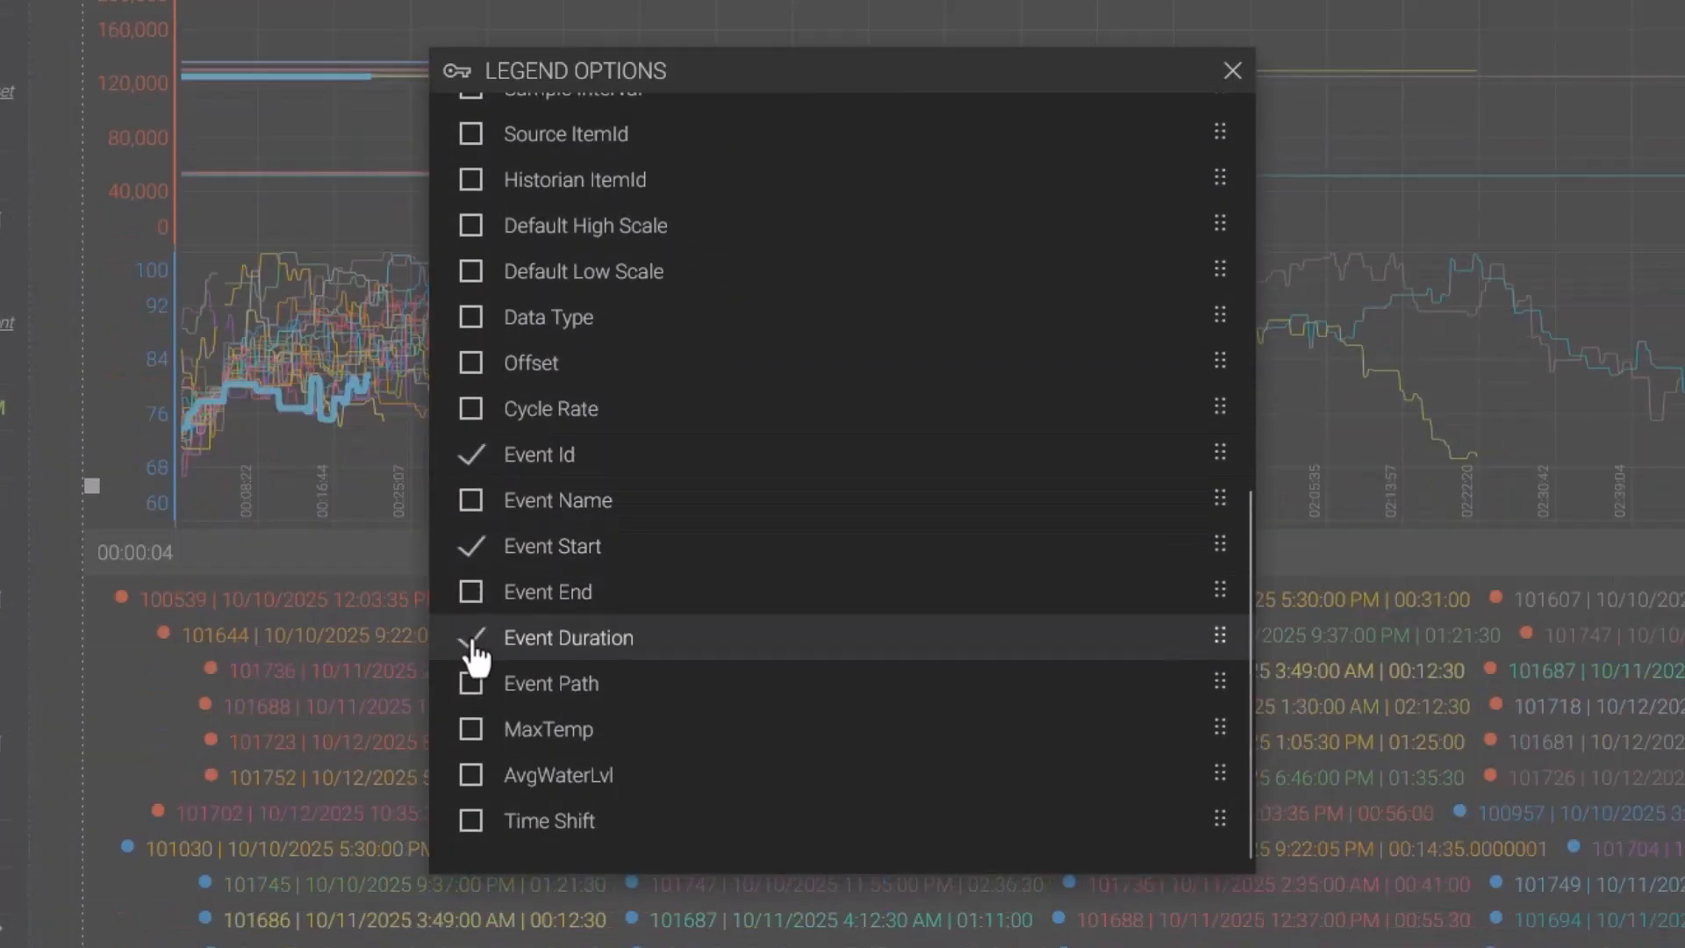
{"action": "left_click", "coordinate": [471, 740]}
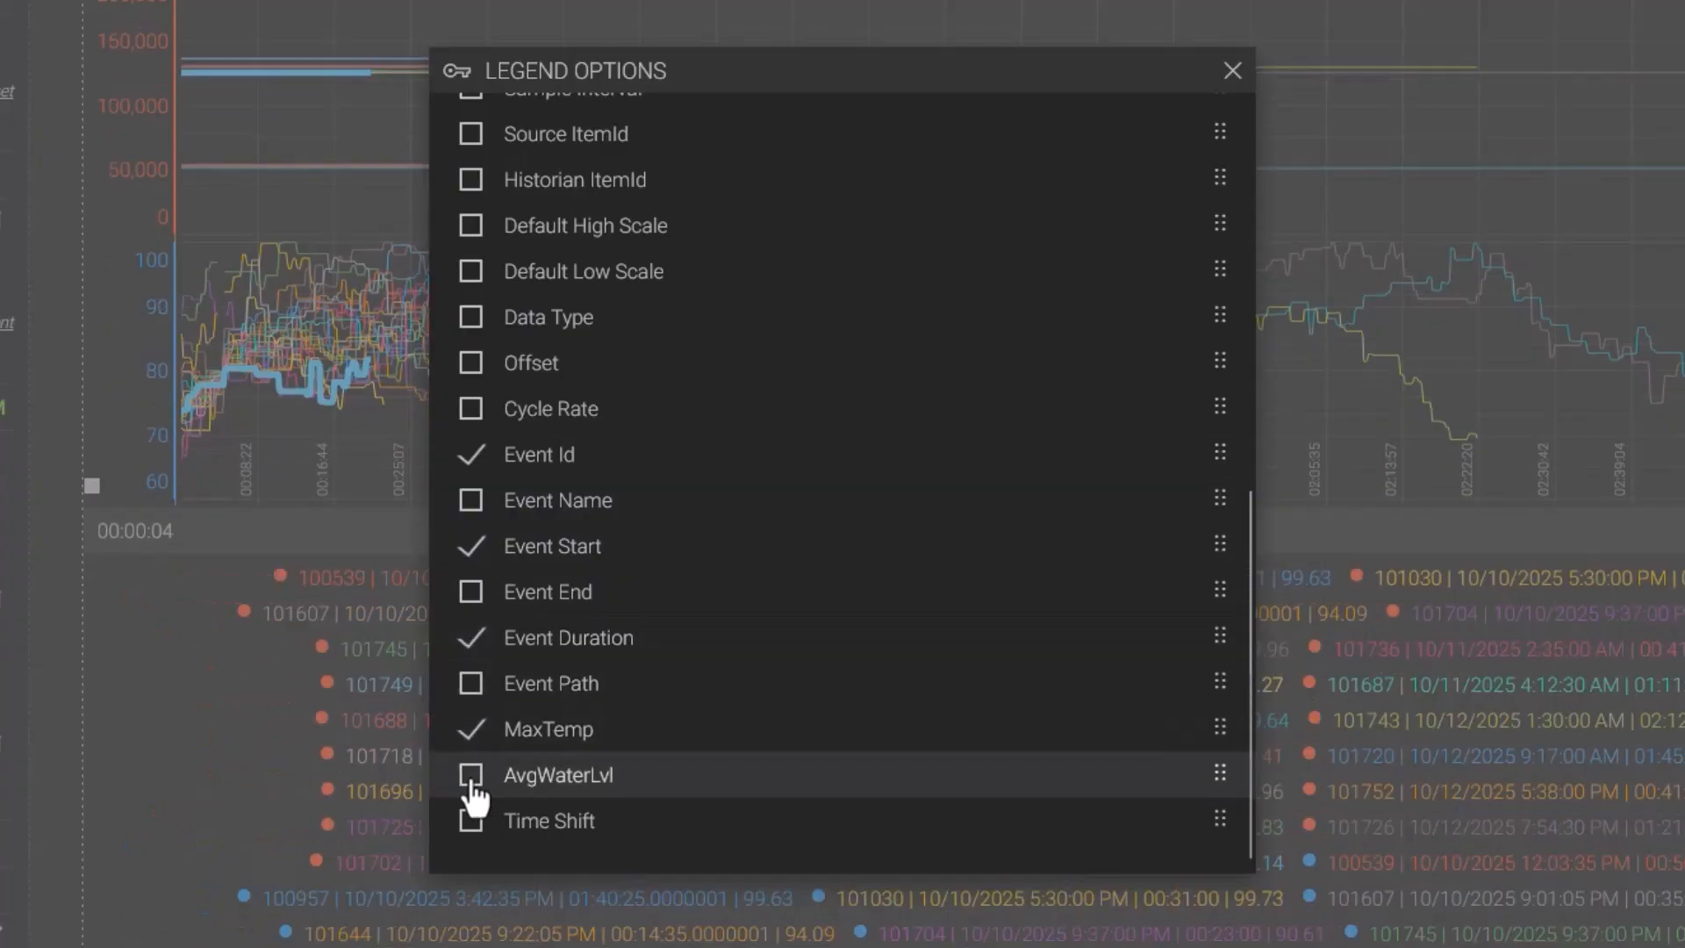
{"action": "left_click", "coordinate": [472, 783]}
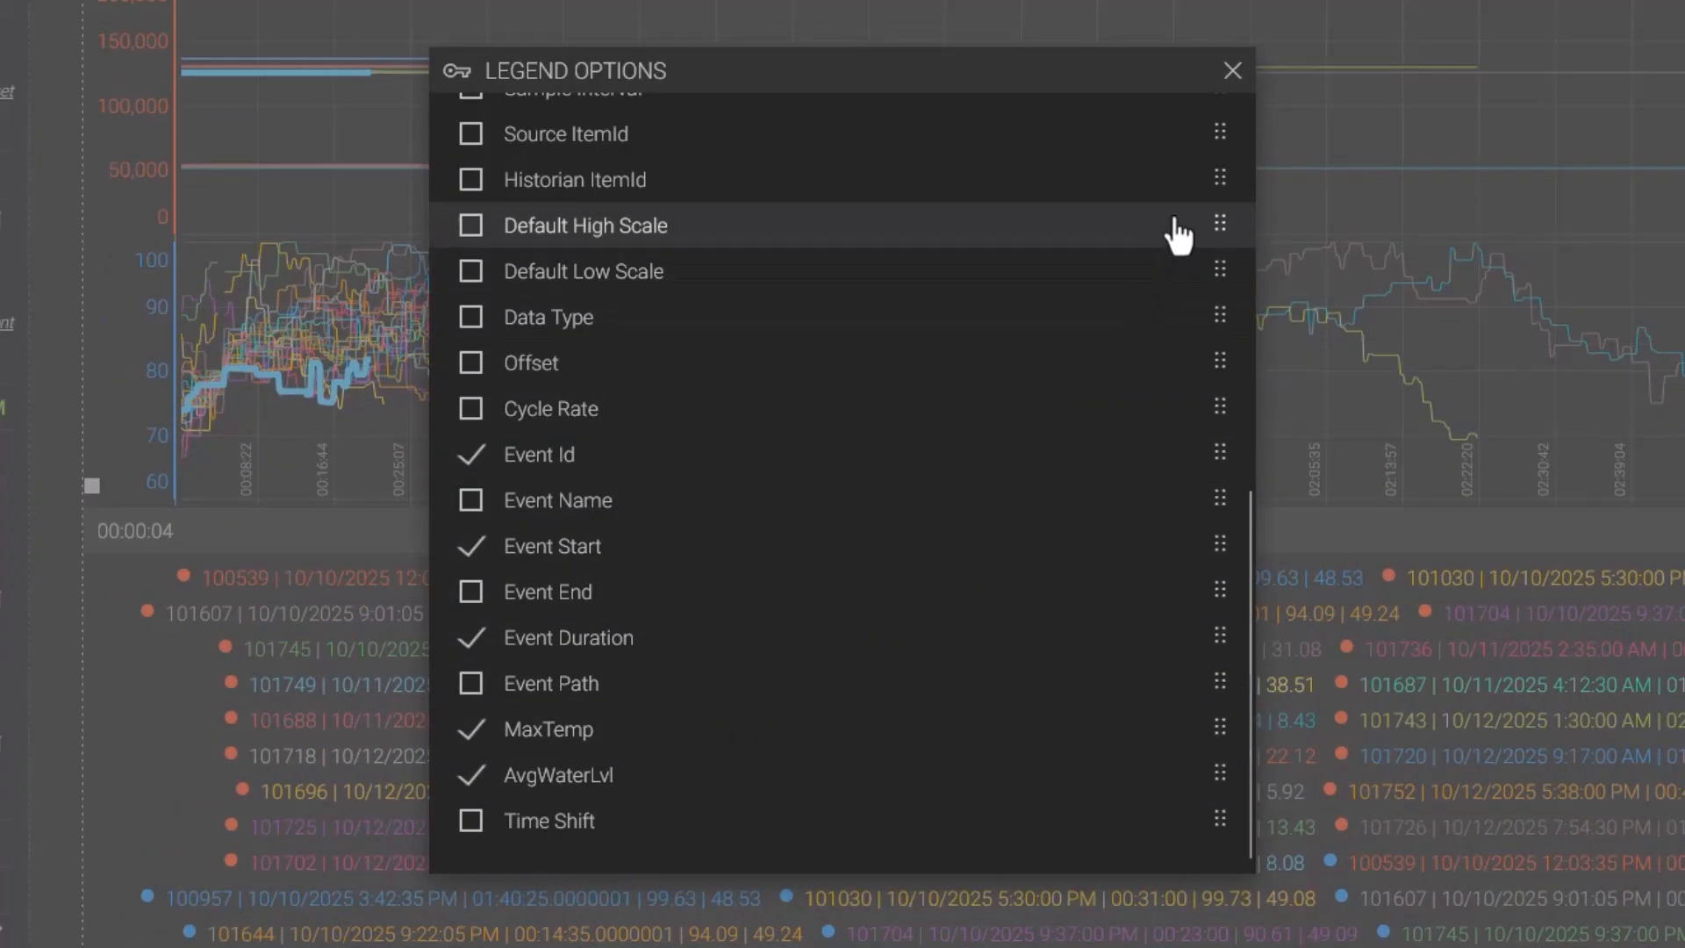
{"action": "left_click", "coordinate": [1233, 73]}
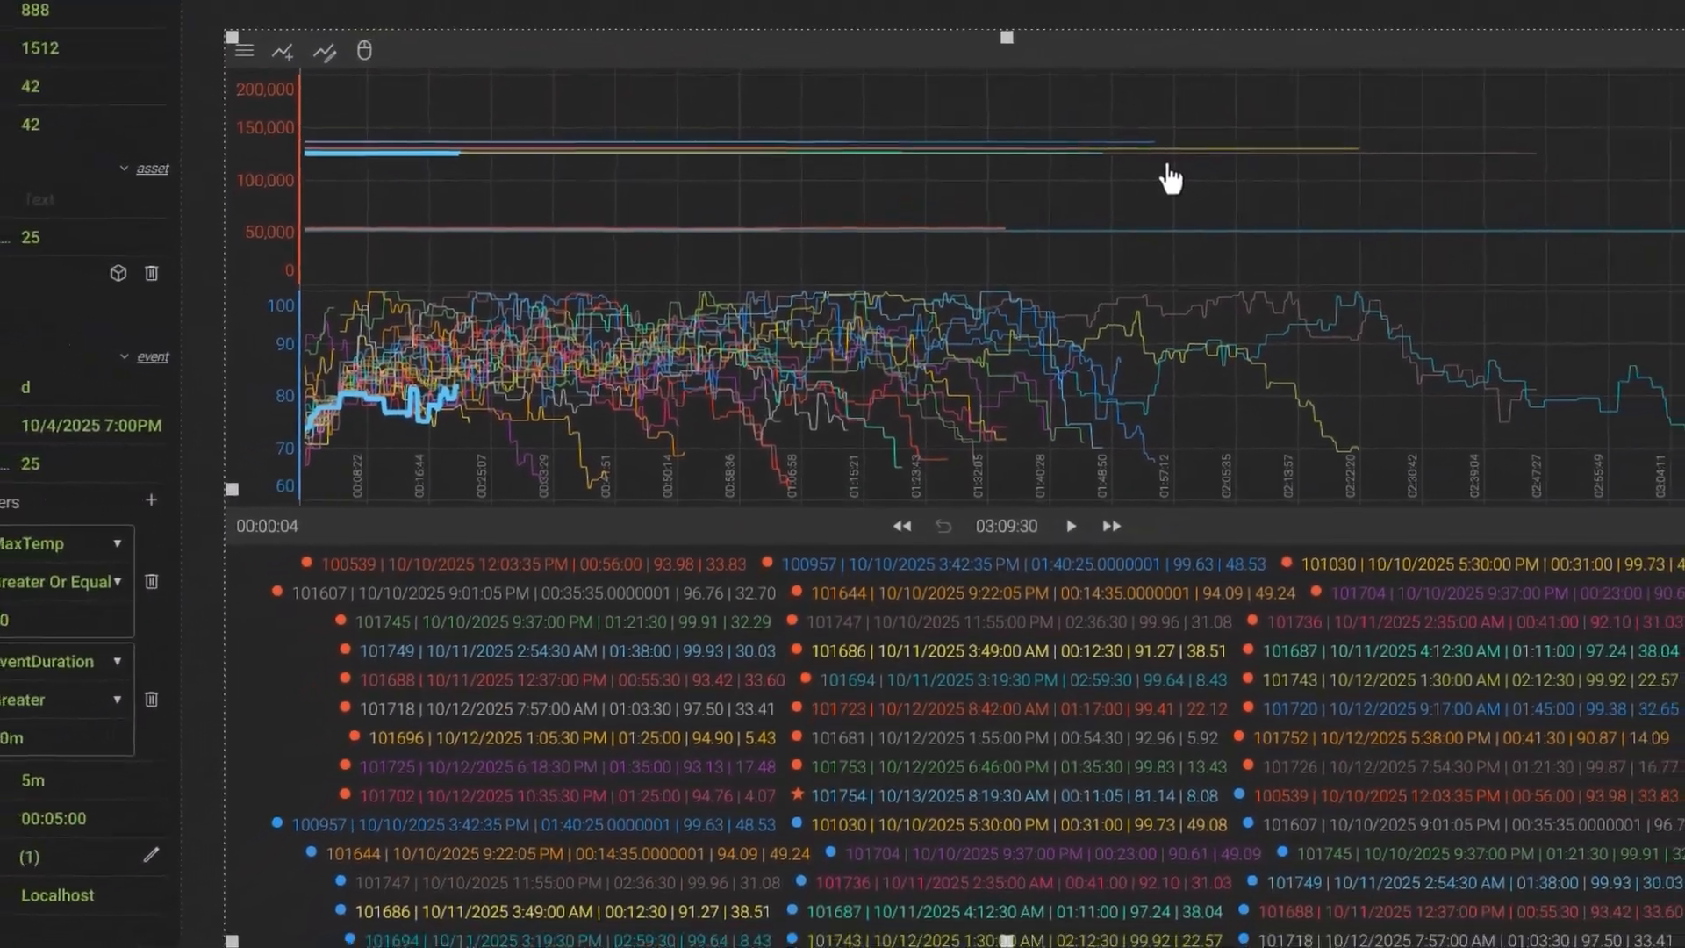